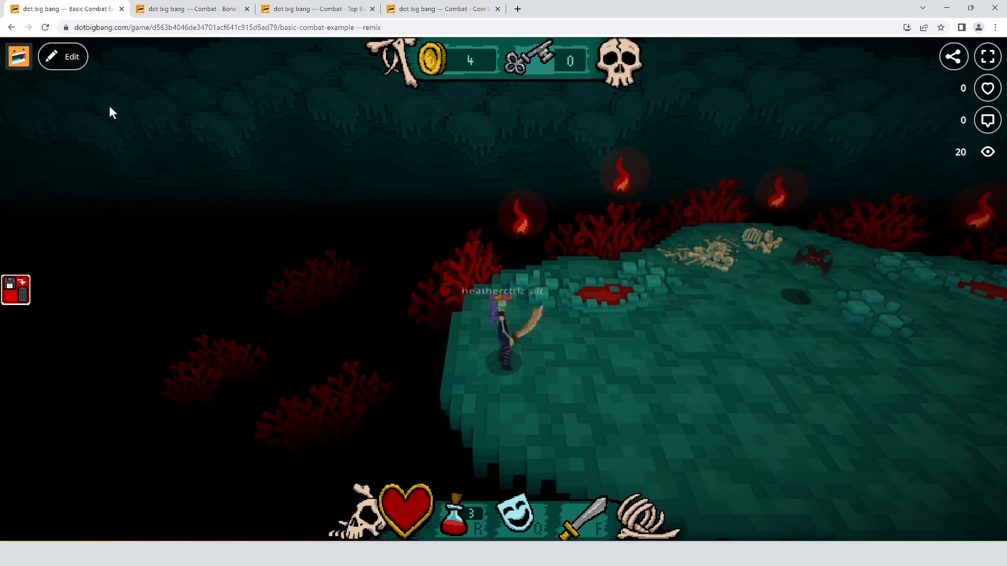
- Open the Basic Combat Example game for editing, switch to the free editor camera and reset the game
left_click(63, 56)
left_click(649, 52)
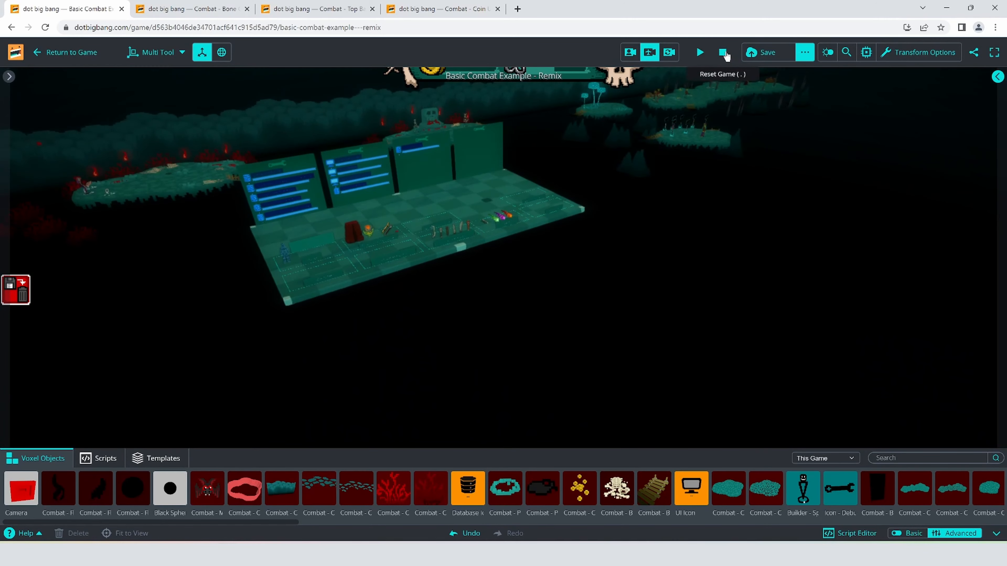
left_click(725, 55)
- Preview the coins in the Collectables area by starting and resetting the game
right_click_drag(580, 211, 513, 236)
key("w")
key("w")
key("s")
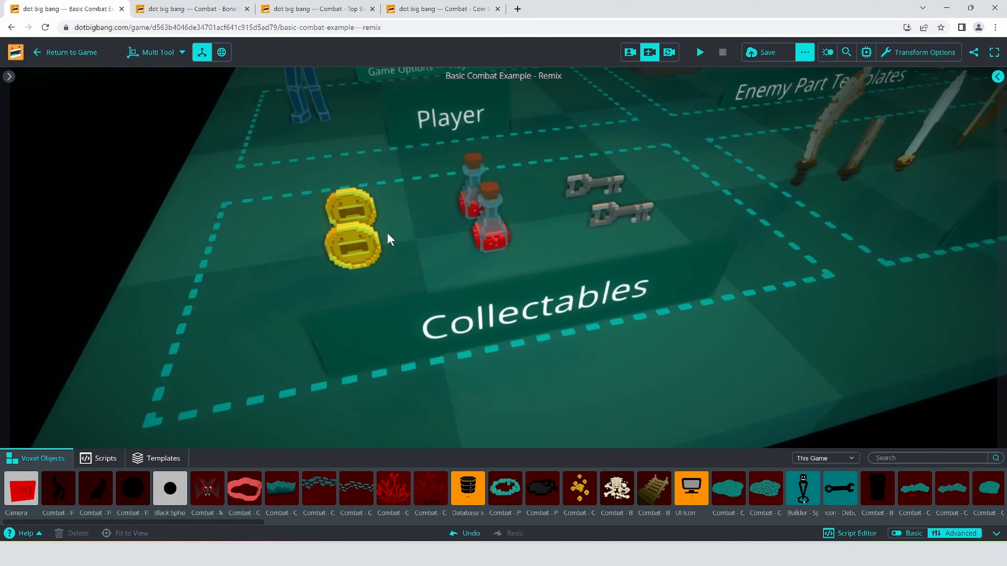
key("a")
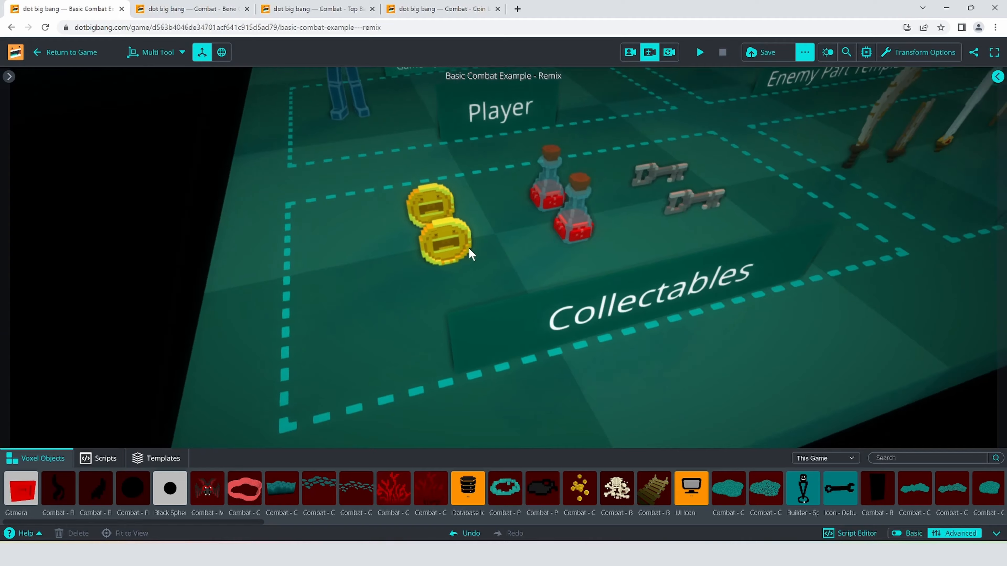
left_click(700, 52)
left_click(727, 55)
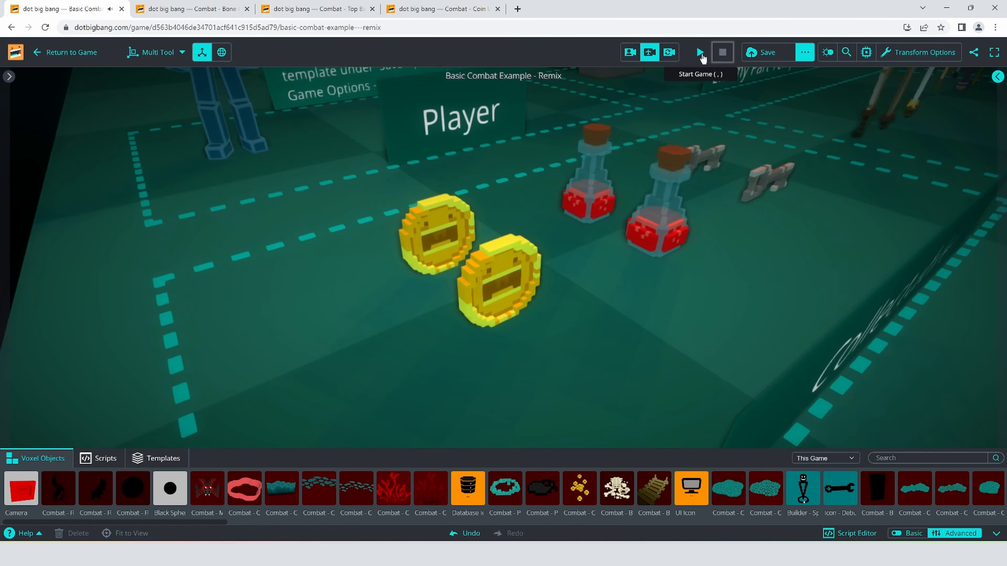
left_click(701, 56)
left_click(722, 53)
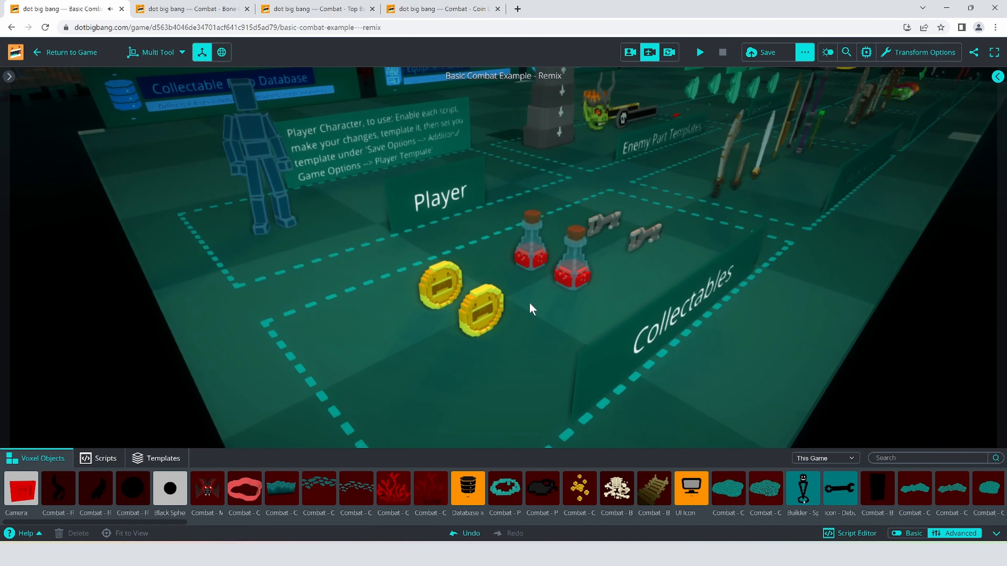
- Examine the Collectables and Player areas and the whole platform that holds the game's templates
key("w")
right_click_drag(550, 343, 632, 278)
key("a")
key("s")
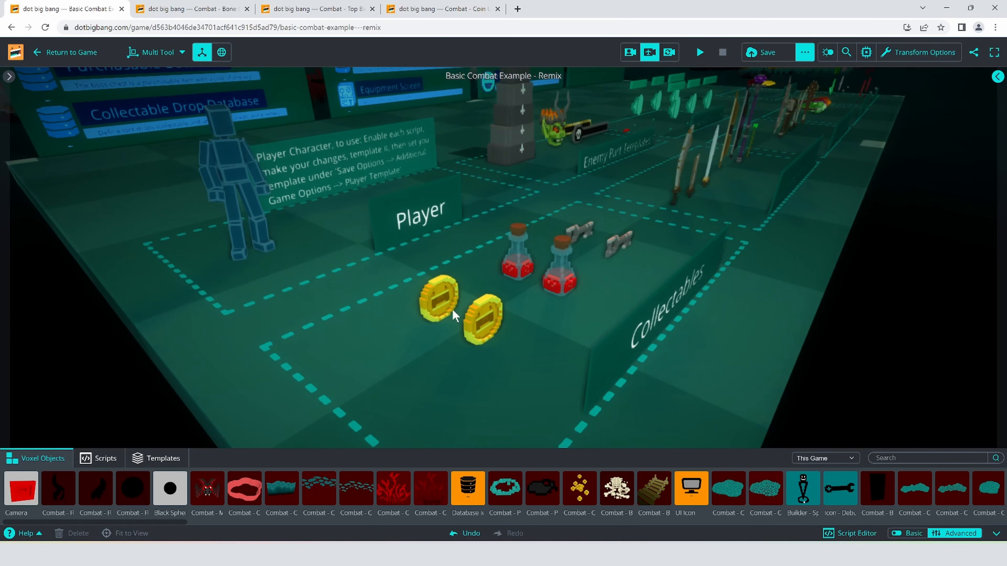
right_click_drag(576, 379, 498, 293)
key("w")
key("s")
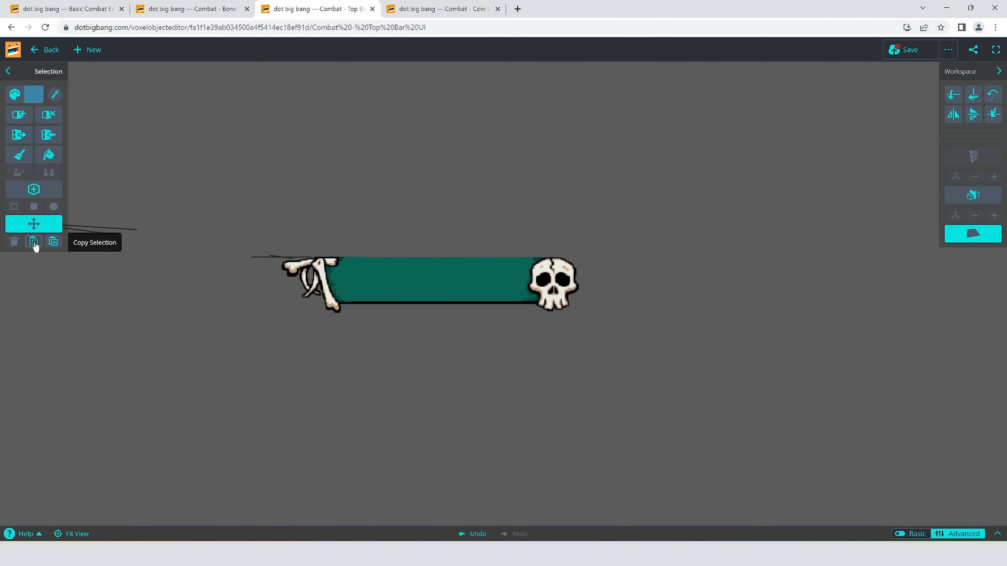
- Lengthen the top bar graphic by copying its green middle section and save it as Combat - Top Bar UI (Long)
left_click(34, 241)
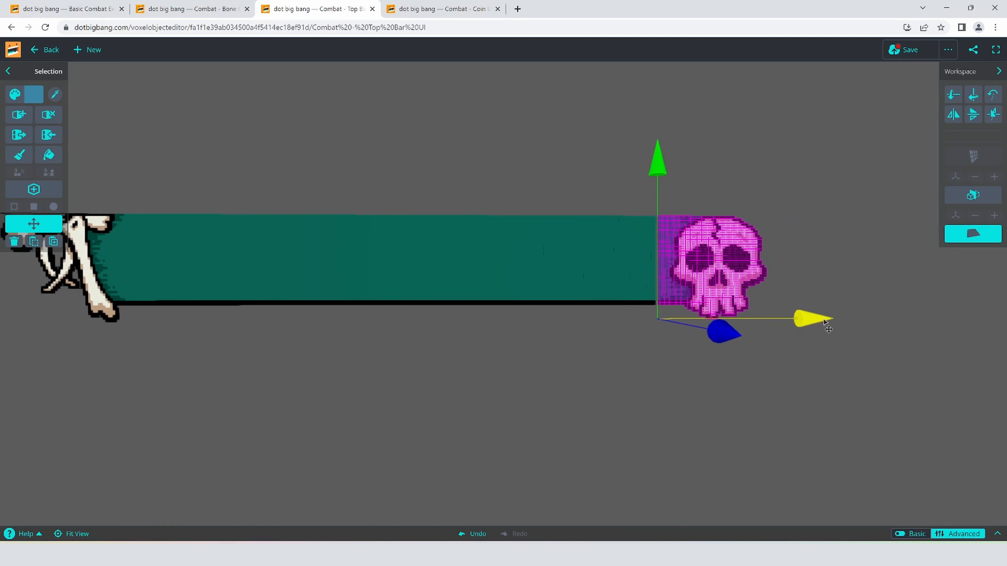
left_click(908, 50)
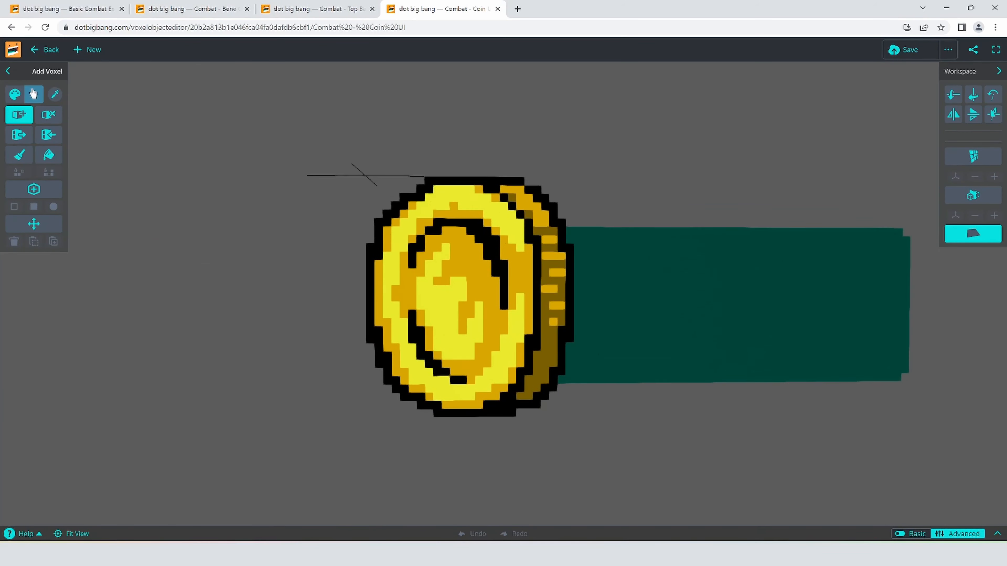
- Paint a purple (#923aa5) bone shape over the coin in Combat - Coin UI and delete the leftover coin voxels
left_click(19, 154)
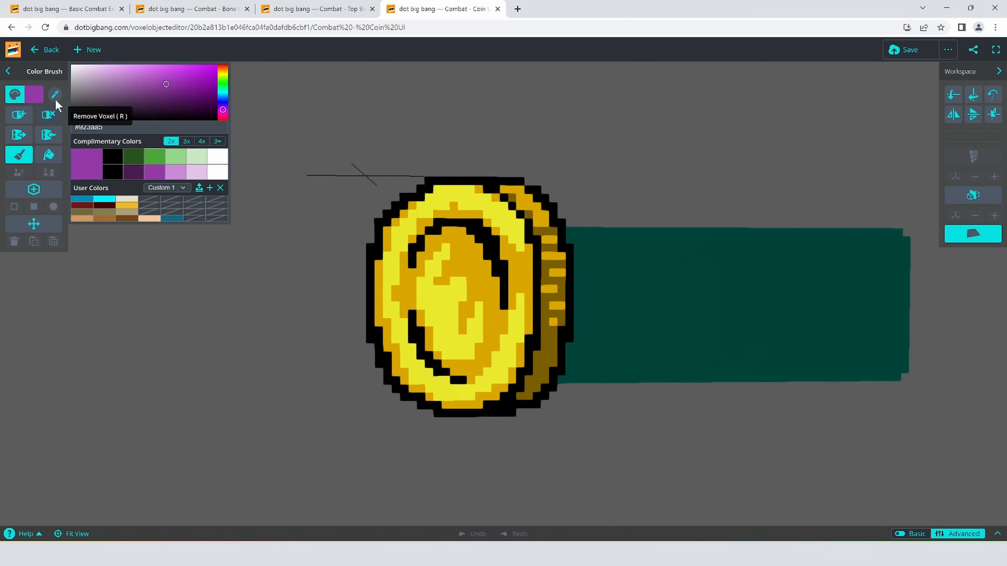
mouse_move(561, 238)
left_mouse_down()
mouse_move(477, 224)
mouse_move(560, 222)
mouse_move(460, 313)
mouse_move(422, 404)
mouse_move(390, 357)
left_mouse_up()
left_click(34, 225)
left_click_drag(369, 283, 456, 181)
key("Delete")
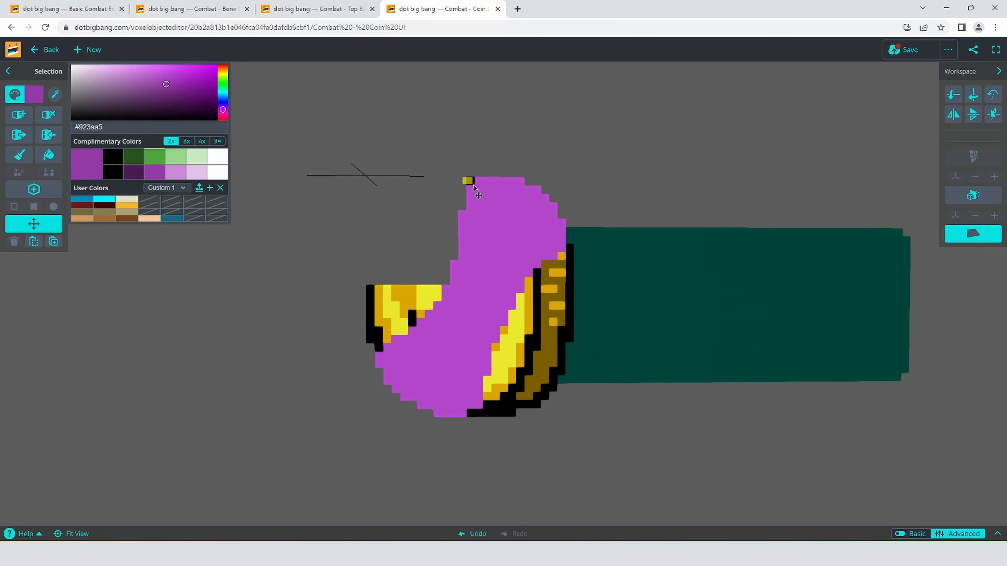
left_click_drag(436, 290, 342, 322)
key("Delete")
left_click_drag(470, 414, 496, 407)
key("Delete")
left_click(20, 155)
mouse_move(561, 256)
left_mouse_down()
mouse_move(543, 363)
mouse_move(530, 332)
mouse_move(503, 378)
mouse_move(488, 380)
left_mouse_up()
- Refine the purple bone's silhouette by adding and removing voxels around its lower end
left_click(55, 94)
left_click(19, 115)
mouse_move(587, 396)
right_mouse_down()
mouse_move(481, 395)
mouse_move(603, 400)
right_mouse_up()
left_click(49, 115)
right_click_drag(420, 421, 591, 404)
scroll(591, 404, "down", 5)
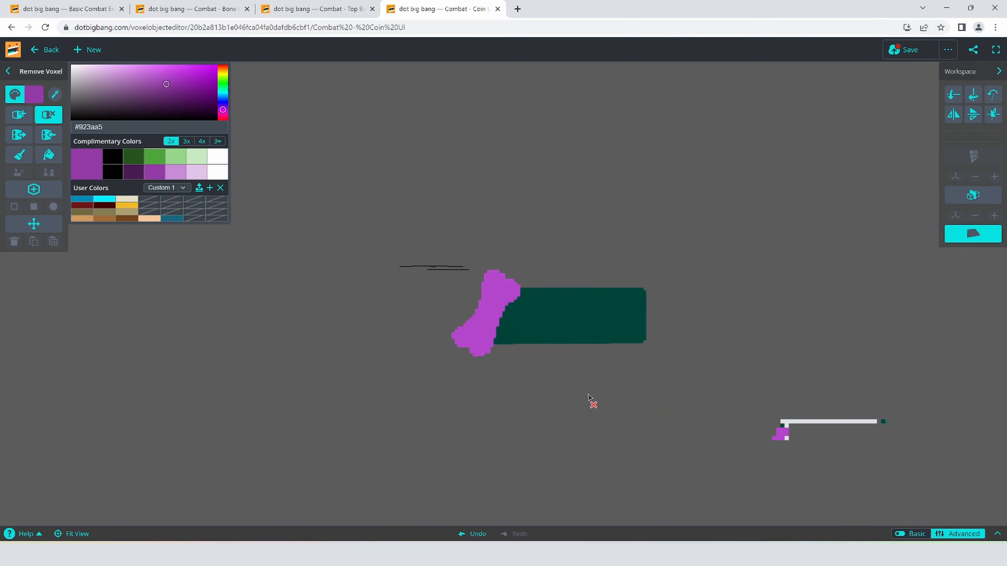
scroll(591, 405, "up", 6)
left_click(19, 114)
right_click_drag(382, 420, 483, 412)
- Paint a black (#000000) outline around the edge of the purple bone
left_click(113, 157)
left_click(19, 155)
left_click_drag(540, 282, 515, 368)
mouse_move(517, 331)
left_mouse_down()
mouse_move(414, 395)
mouse_move(459, 313)
left_mouse_up()
right_click_drag(459, 306, 456, 329)
mouse_move(462, 321)
left_mouse_down()
mouse_move(539, 257)
mouse_move(555, 301)
left_mouse_up()
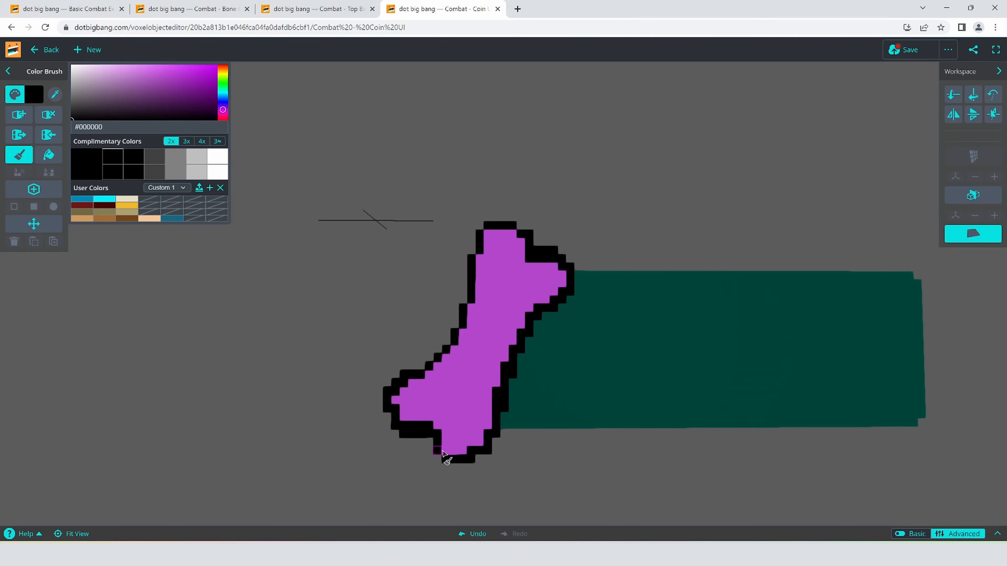
mouse_move(442, 452)
left_mouse_down()
mouse_move(489, 415)
mouse_move(496, 372)
left_mouse_up()
- Fill the purple interior of the bone with the saved beige color
left_click(54, 94)
left_click(479, 401)
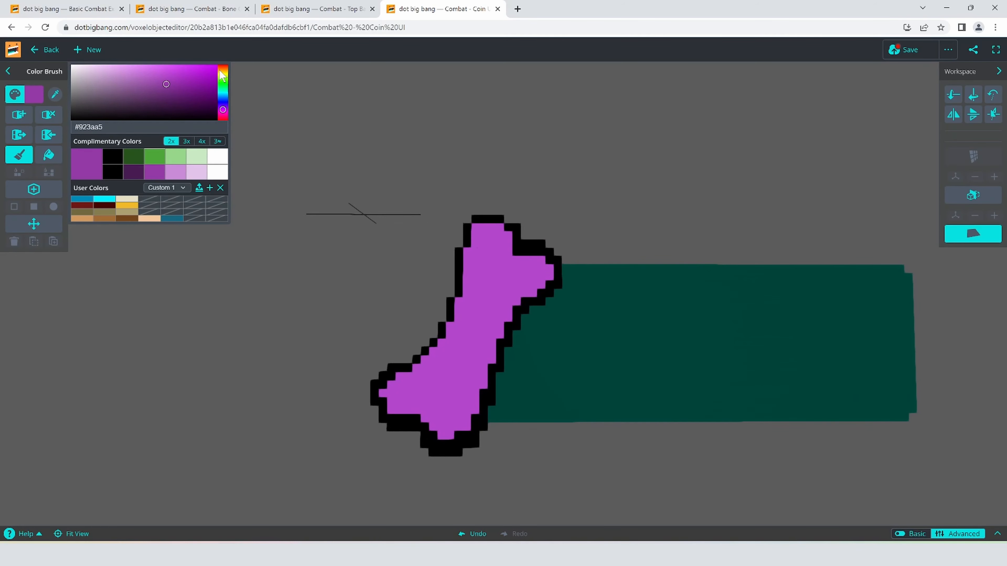
left_click(127, 212)
left_click(47, 156)
left_click(475, 318)
right_click_drag(476, 317, 635, 337)
- Shade the bone's ends and edge with the darker beige #9f9774 using the Color Brush
left_click(105, 81)
left_click(381, 210)
left_click(111, 86)
left_click(363, 208)
key("ctrl+z")
left_click(20, 155)
left_click_drag(363, 207, 392, 237)
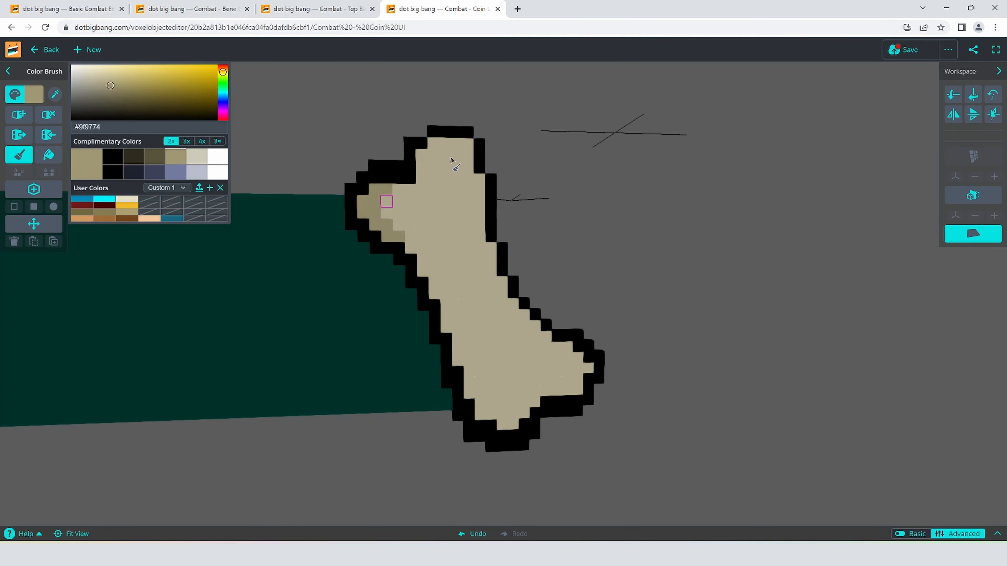
mouse_move(513, 304)
left_mouse_down()
mouse_move(567, 349)
mouse_move(542, 393)
mouse_move(480, 413)
mouse_move(433, 261)
mouse_move(452, 220)
left_mouse_up()
right_click_drag(452, 220, 712, 414)
- Rename the voxel object as Combat - Bone UI, capture a new thumbnail and save it
scroll(712, 413, "down", 4)
scroll(712, 414, "up", 3)
left_click(948, 50)
left_click(864, 201)
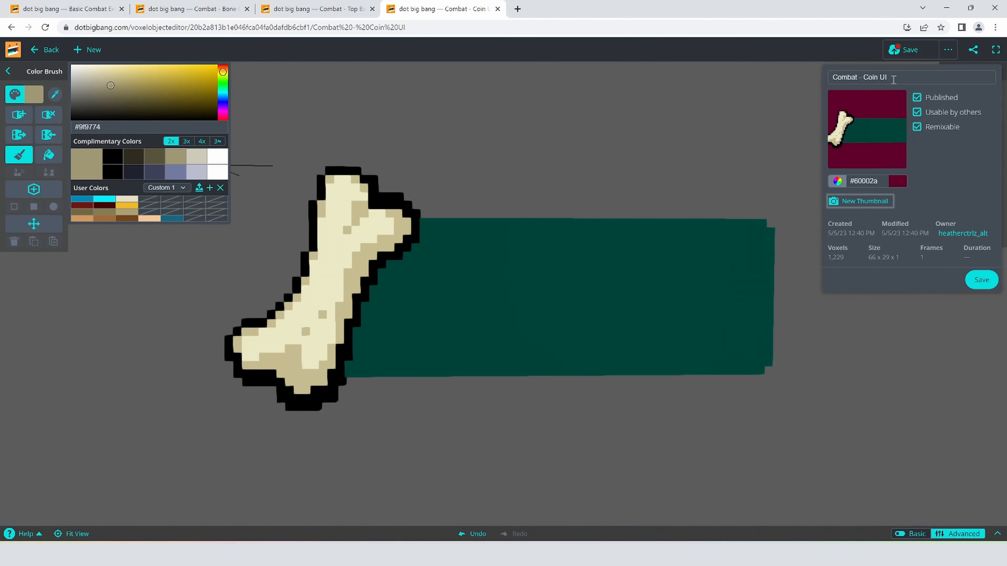
double_click(870, 77)
type("Bone")
left_click(879, 202)
left_click(989, 287)
- Return to the Basic Combat Example game and open it for editing with the free editor camera
left_click(66, 8)
left_click(49, 47)
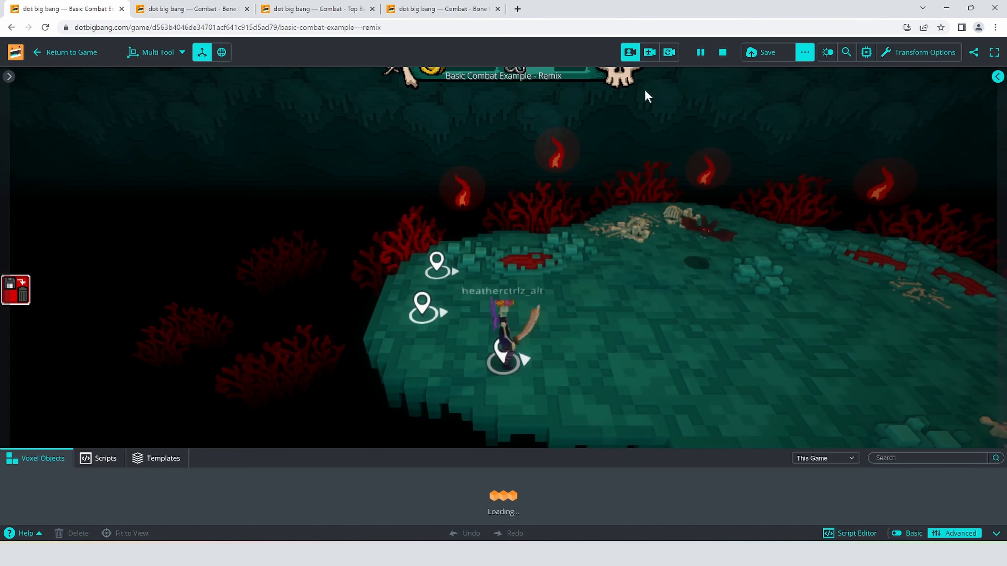
left_click(650, 52)
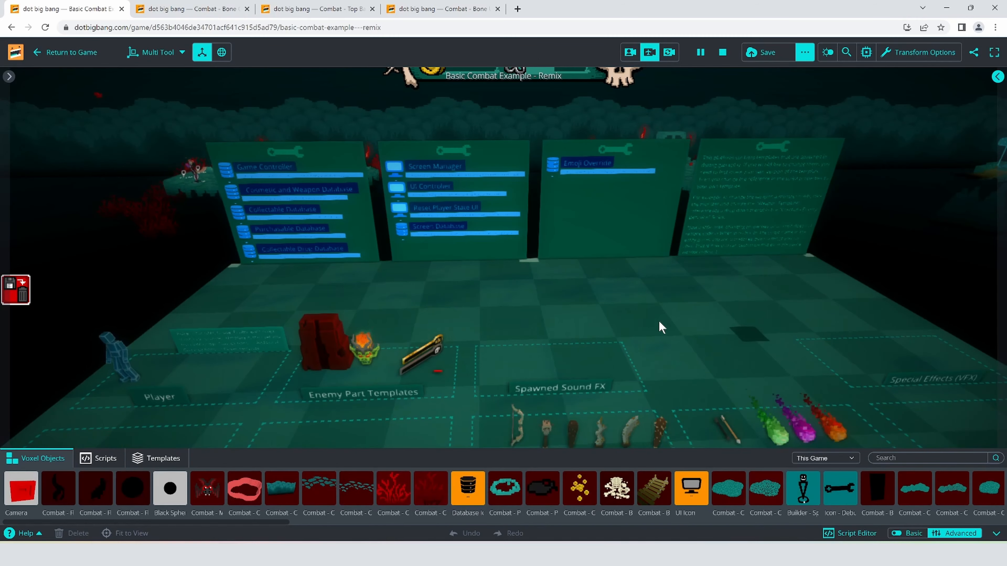
- Select the UI Controller object on the second wrench board
right_click_drag(612, 259, 576, 261)
key("w")
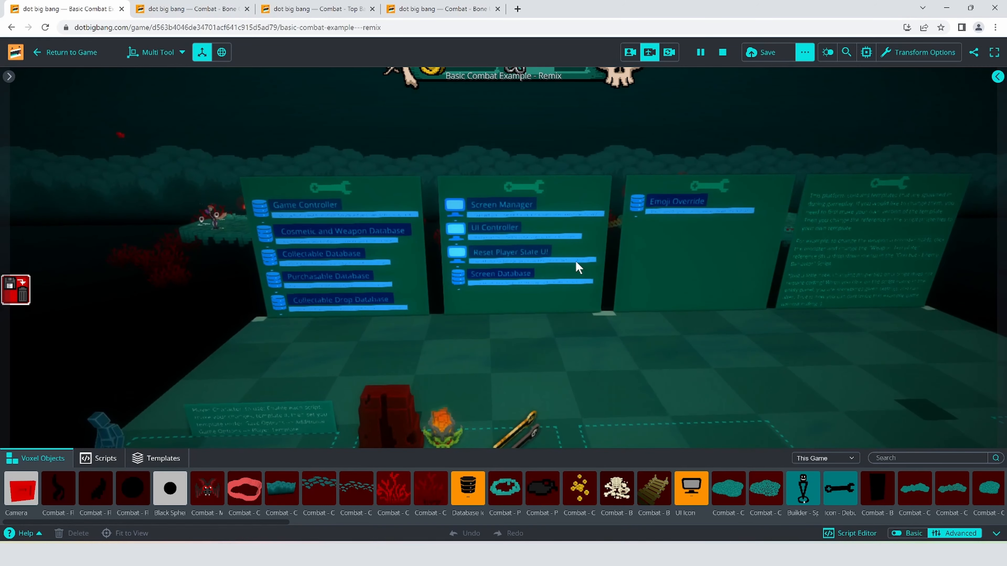
key("w")
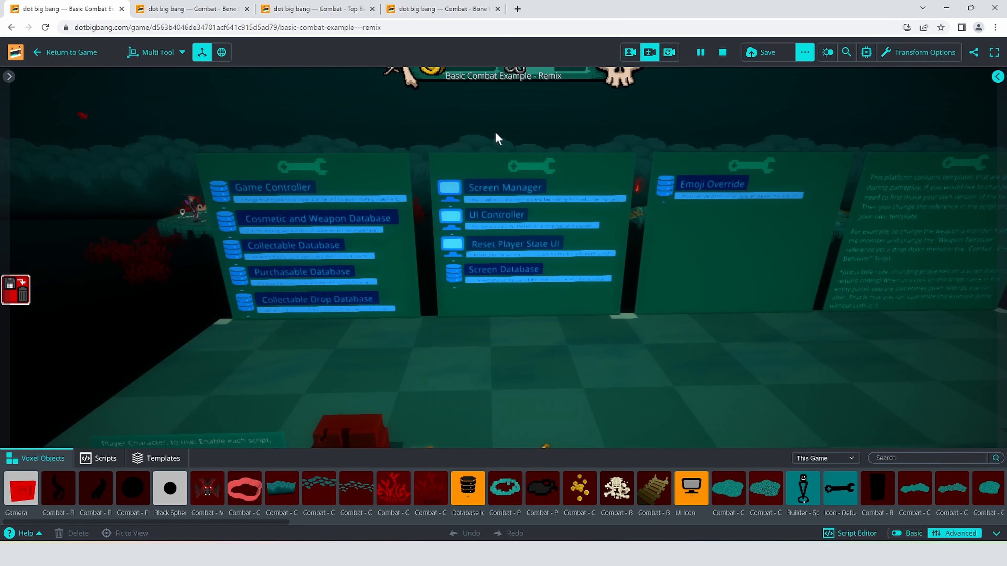
key("w")
right_click_drag(530, 261, 483, 224)
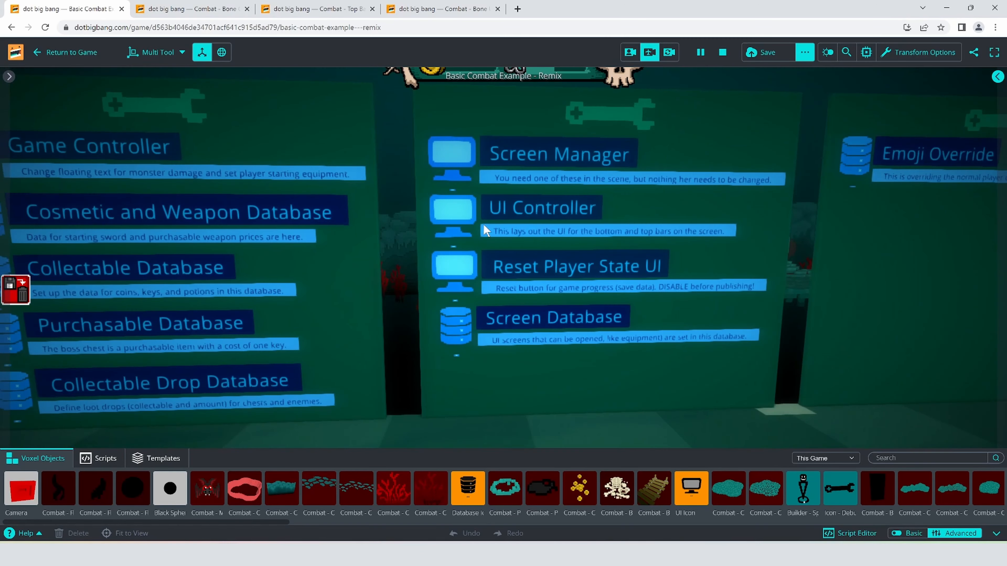
left_click(461, 210)
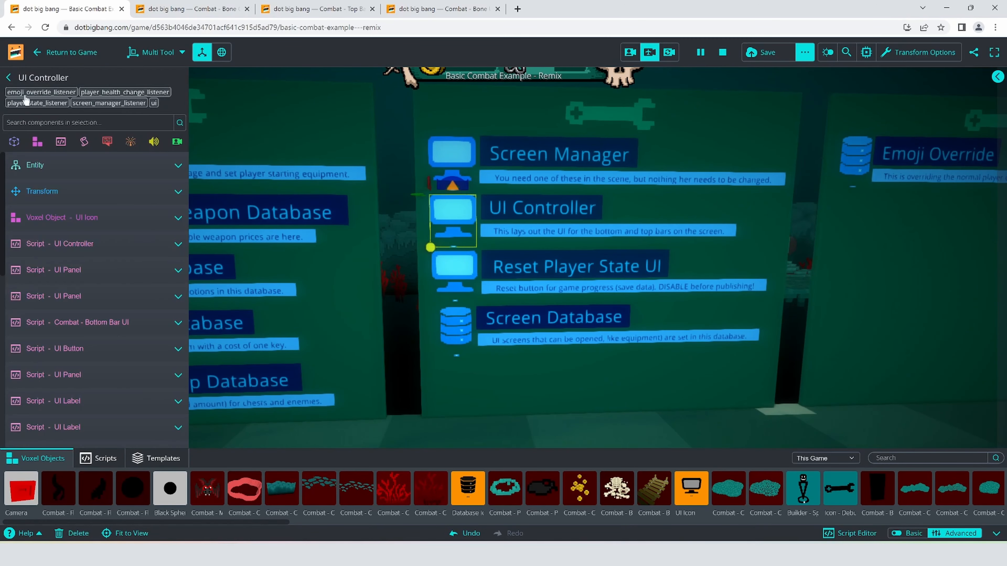
- Examine the UI Controller's script components, including the Element Id and Parent Element Id of the bottomBar and health panels
scroll(119, 256, "down", 5)
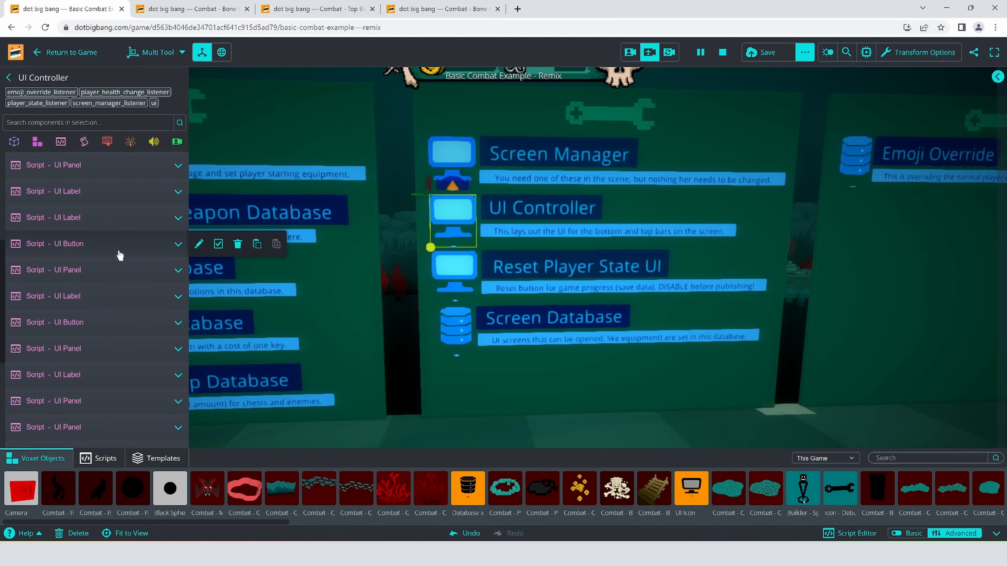
scroll(120, 256, "down", 2)
scroll(123, 258, "up", 1)
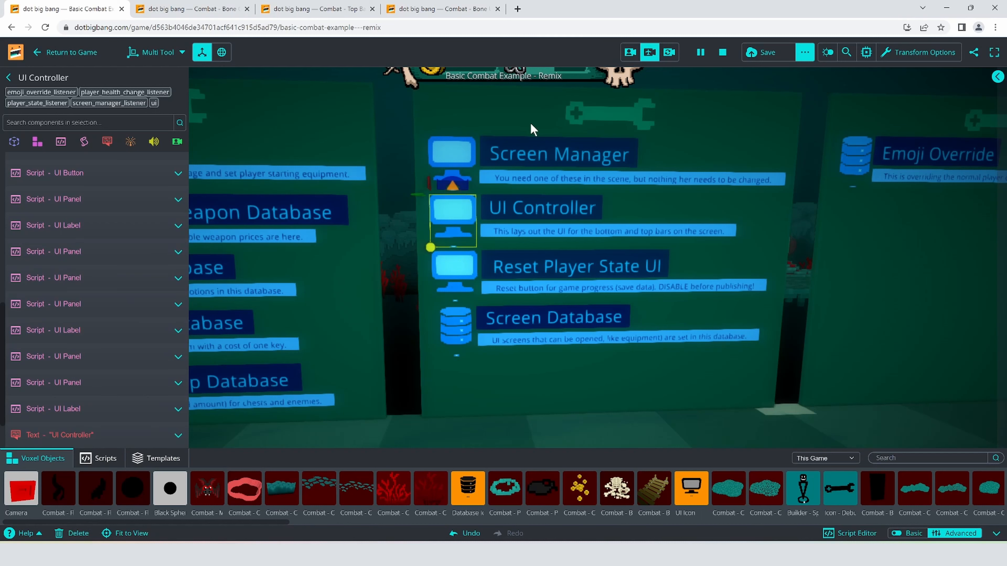
mouse_move(88, 317)
scroll(88, 317, "up", 5)
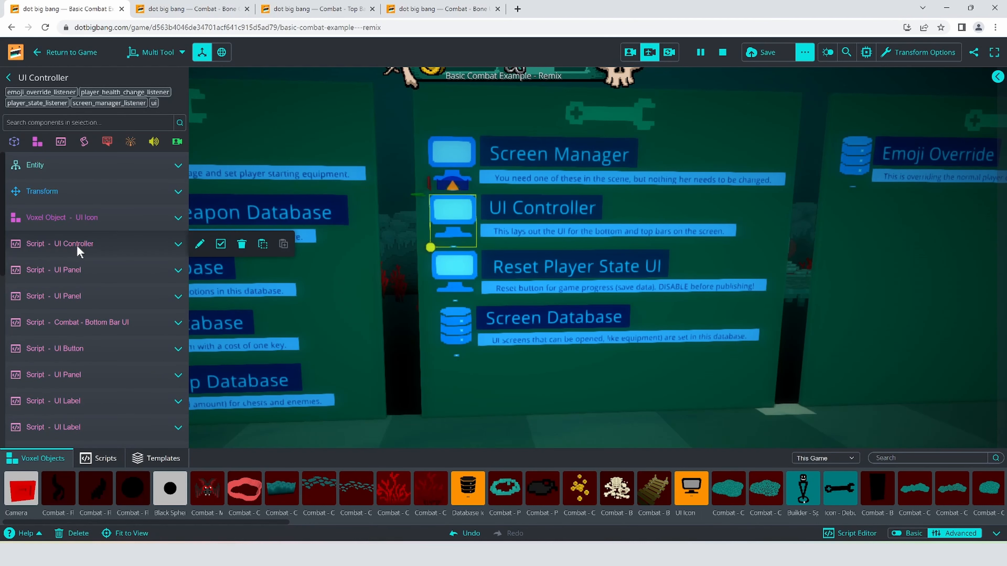
left_click(76, 245)
left_click(93, 278)
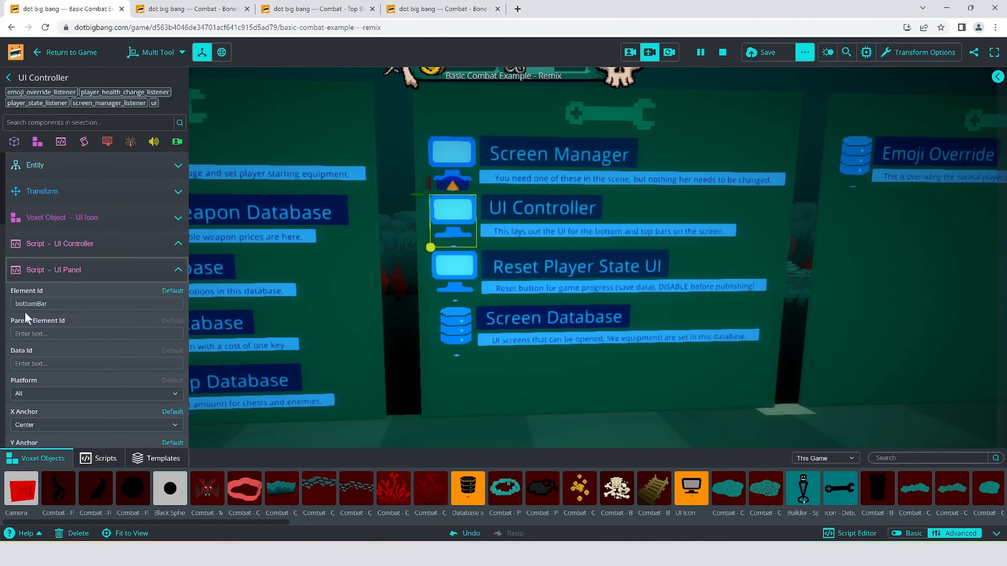
left_click(76, 271)
left_click(74, 297)
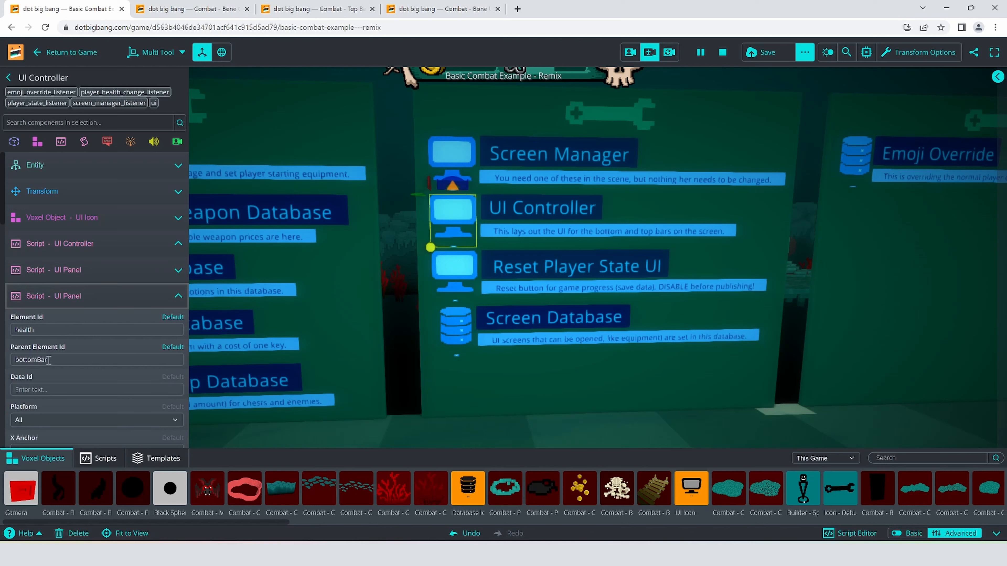
left_click(71, 298)
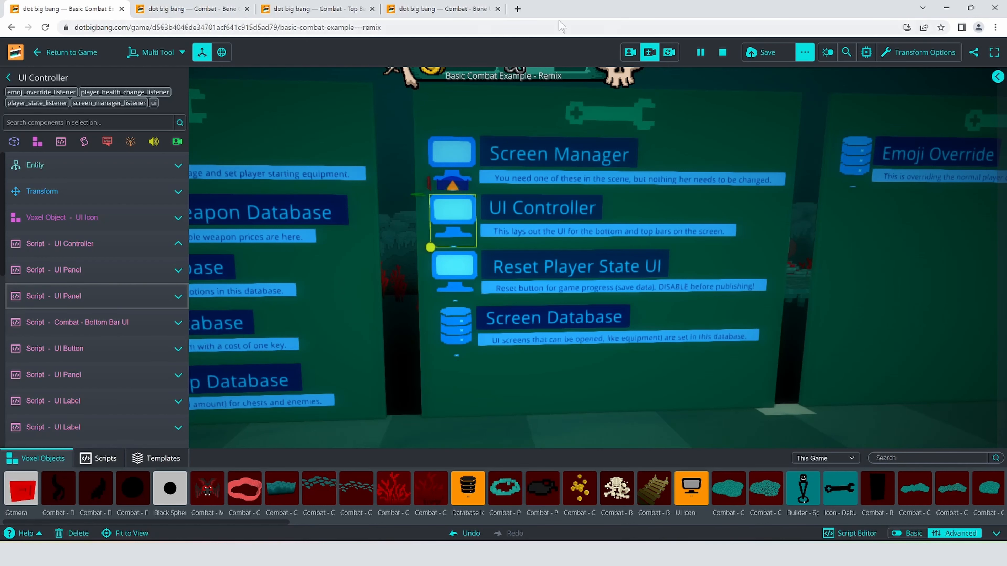
- Set the Y Anchor of the topBar UI Panel script to Middle
scroll(96, 350, "down", 10)
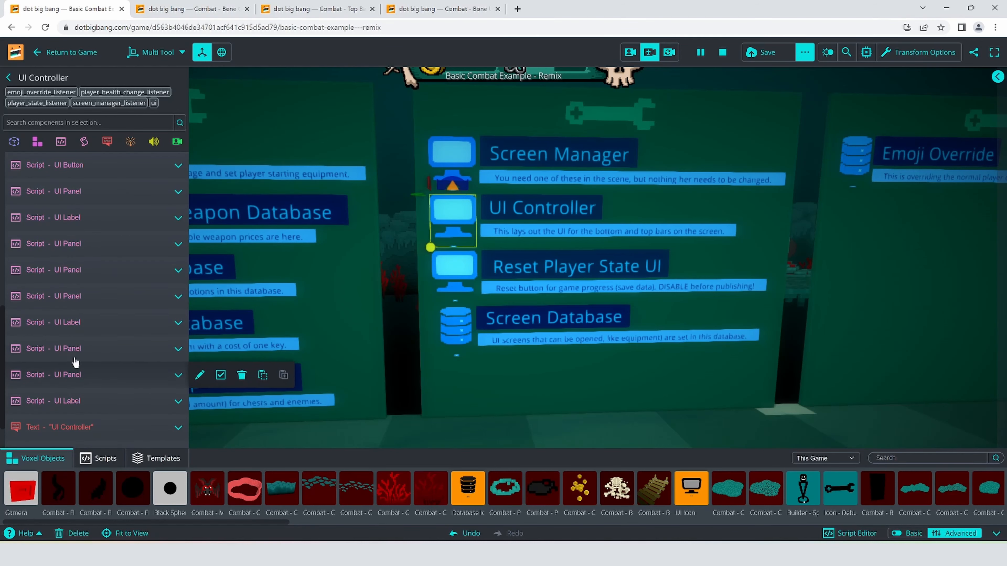
left_click(83, 244)
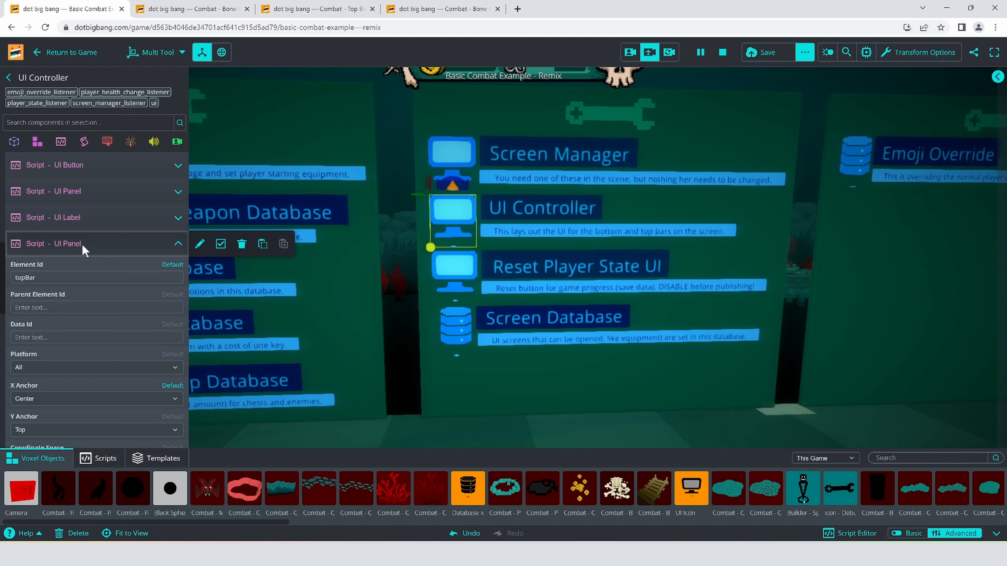
left_click(83, 245)
left_click(82, 219)
left_click(82, 220)
left_click(78, 244)
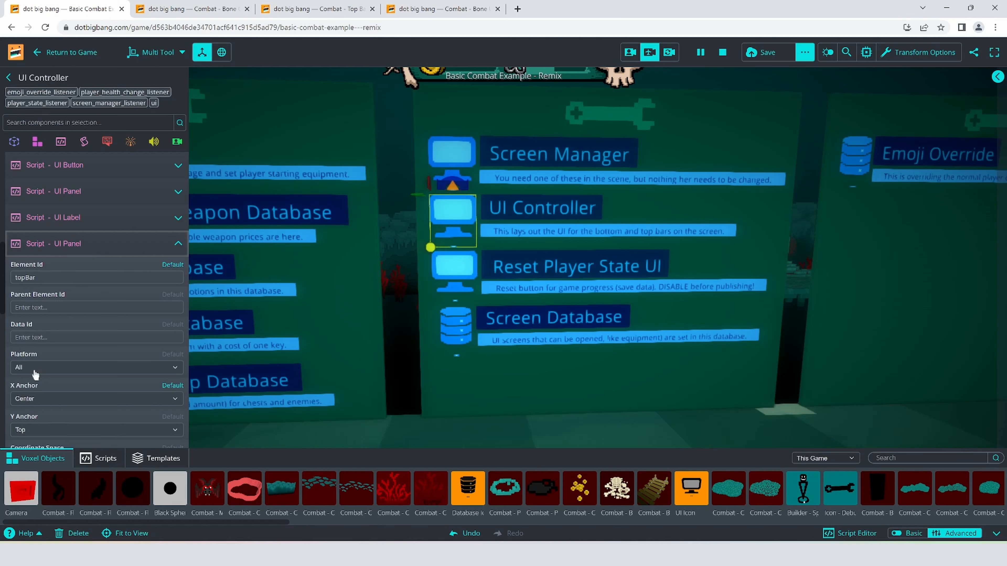
scroll(49, 397, "down", 1)
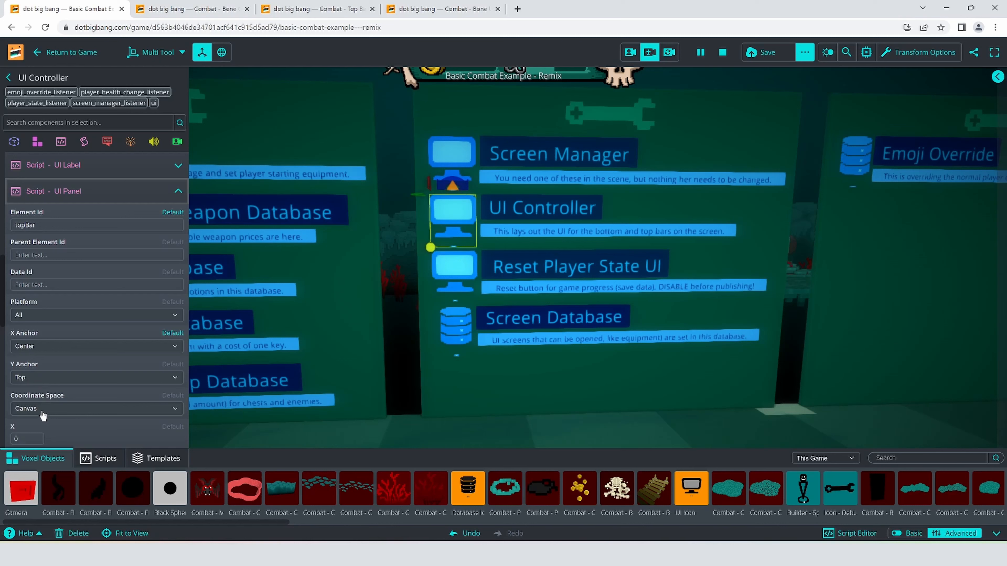
left_click(33, 379)
left_click(38, 396)
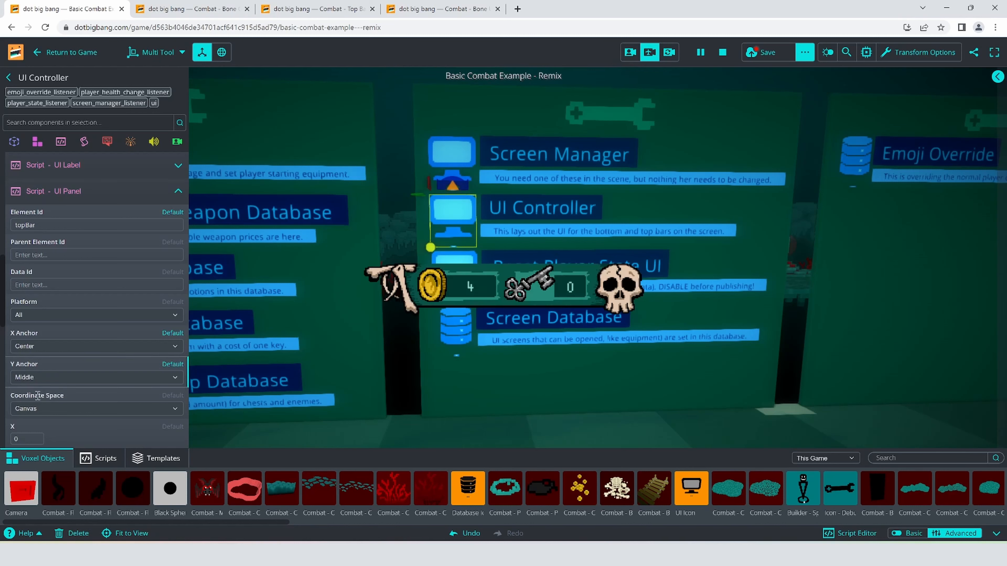
mouse_move(788, 382)
right_mouse_down()
mouse_move(827, 389)
mouse_move(724, 384)
mouse_move(795, 374)
right_mouse_up()
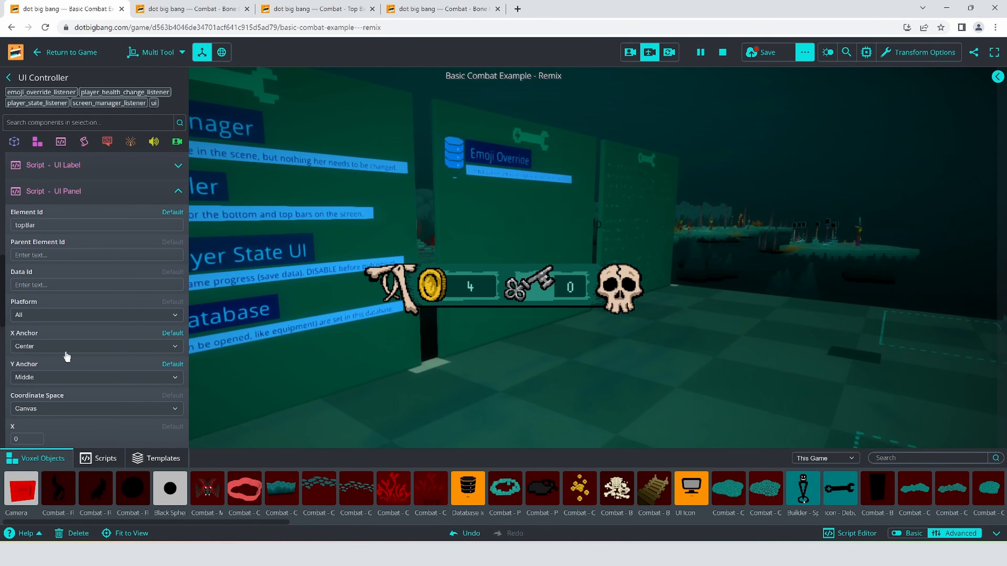
left_click(128, 194)
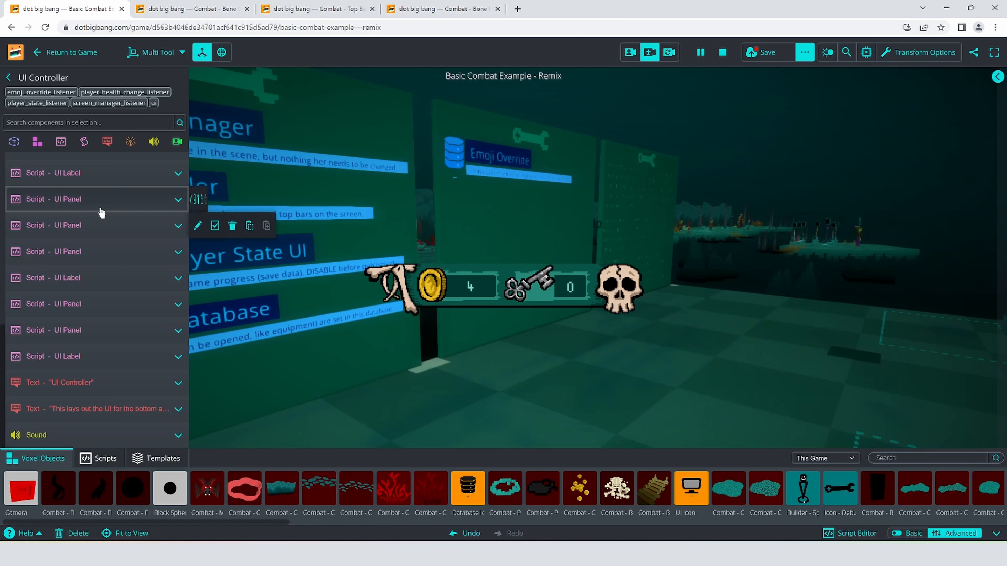
- Replace the topBar UI Panel's Voxel Object with Combat - Top Bar UI (Long)
mouse_move(102, 206)
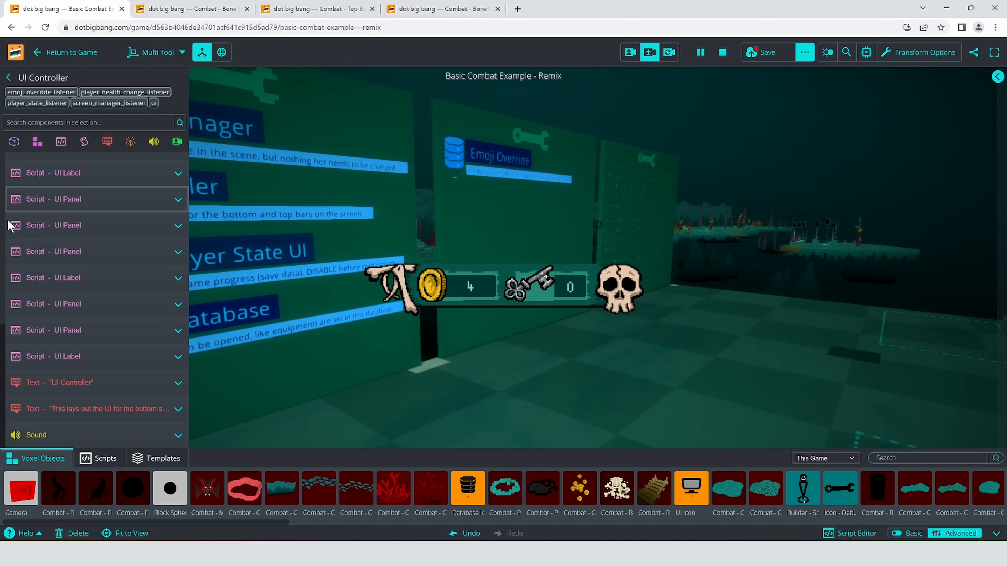
left_click(62, 201)
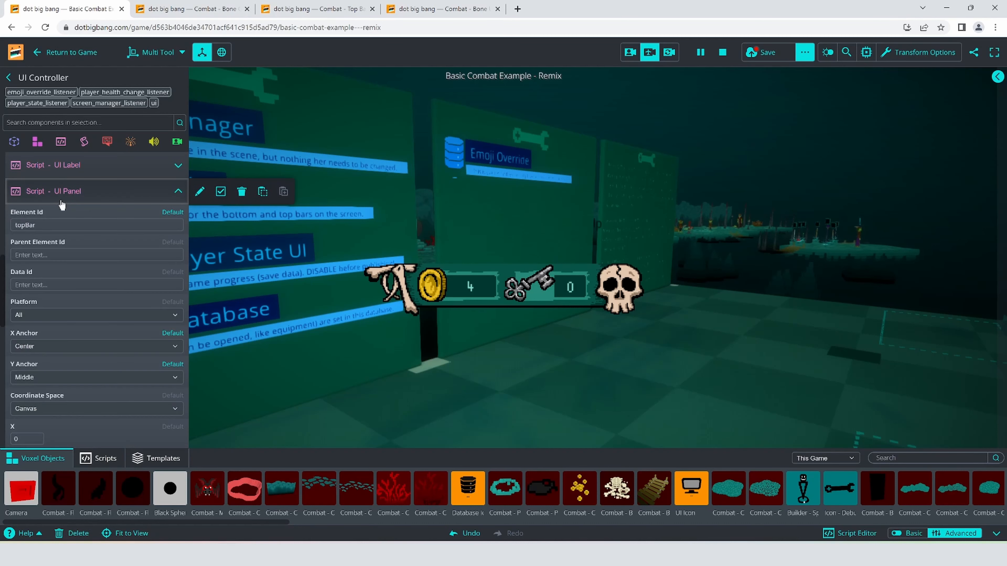
scroll(67, 311, "down", 2)
scroll(67, 308, "up", 2)
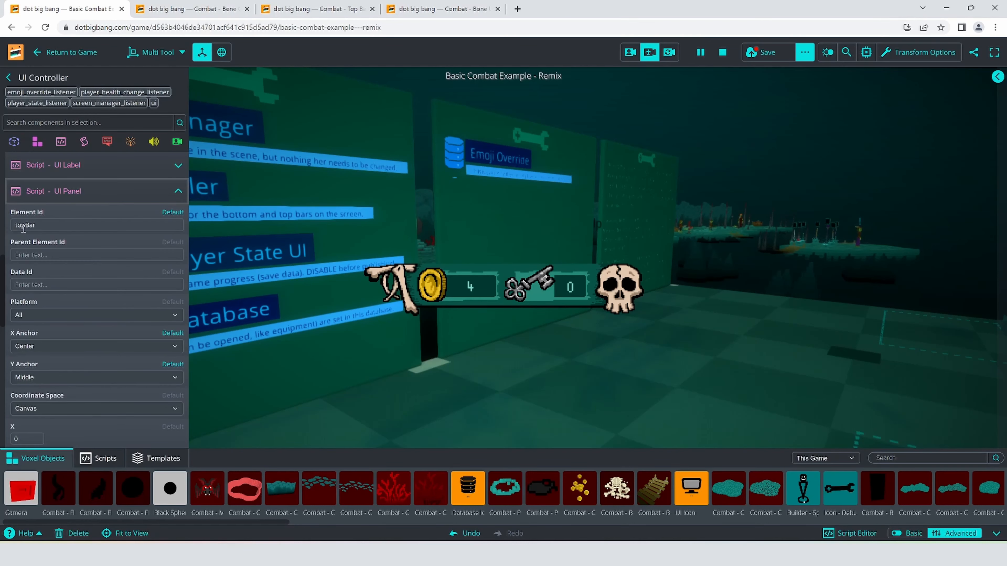
scroll(125, 349, "down", 5)
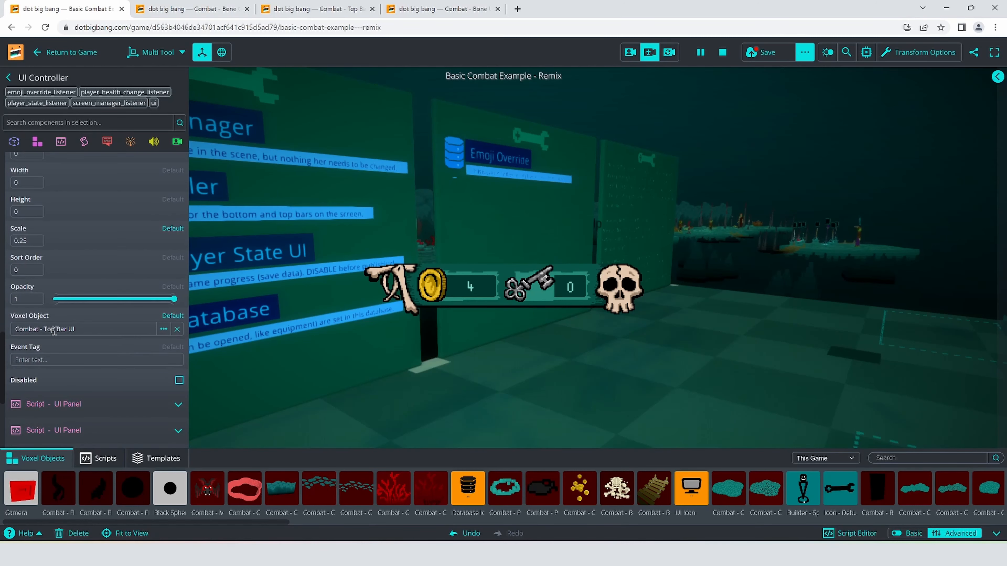
left_click(163, 329)
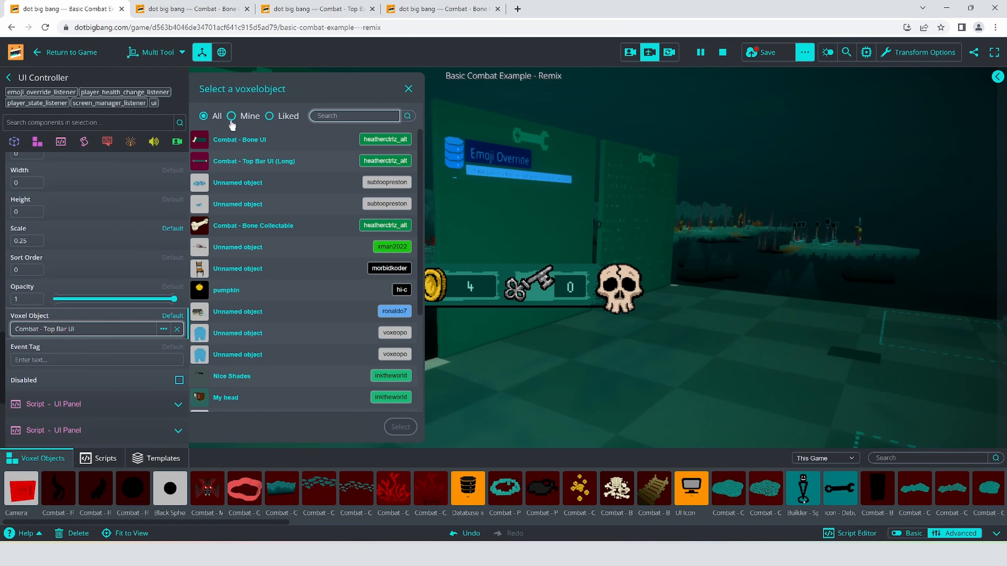
left_click(232, 162)
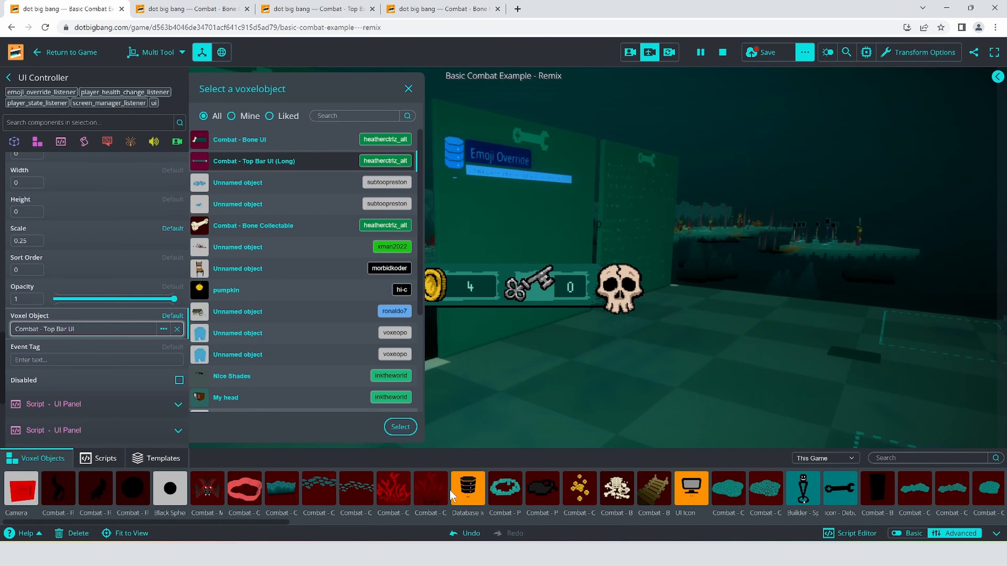
left_click(410, 432)
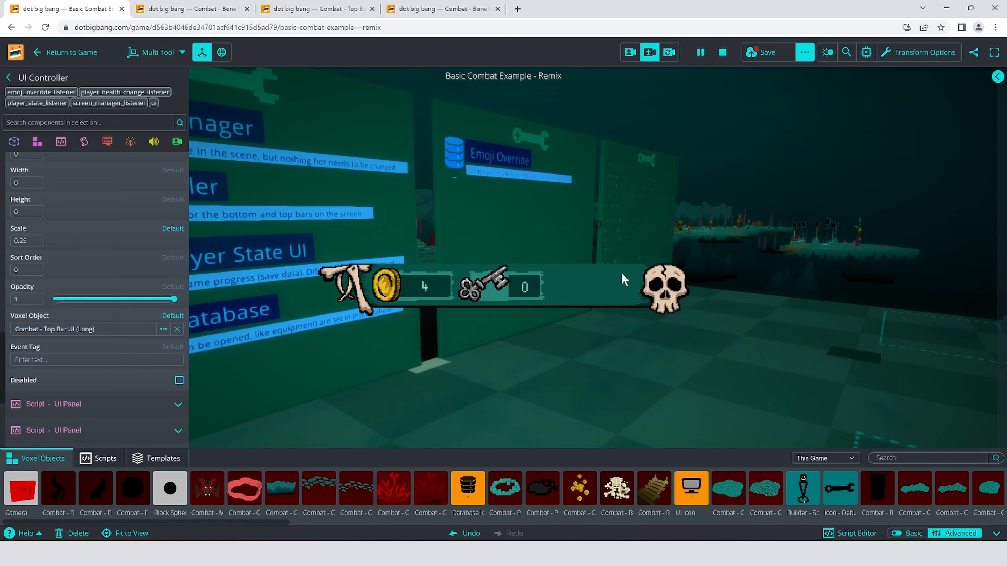
scroll(79, 309, "up", 5)
scroll(72, 258, "up", 3)
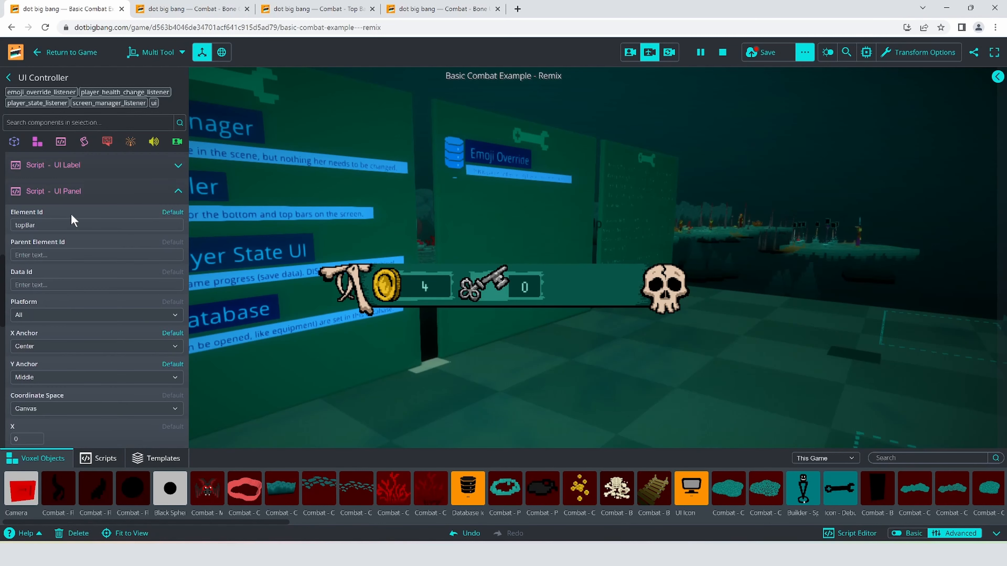
left_click(76, 198)
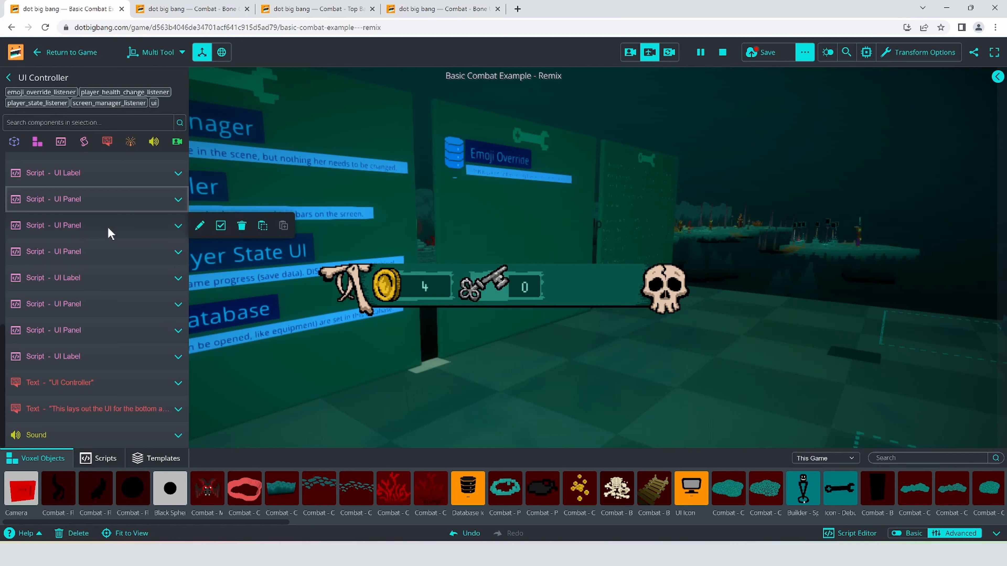
- Examine the coinBackground and coinIcon UI Panel scripts, including their element ids, parent element ids and position settings
left_click(102, 200)
left_click(102, 200)
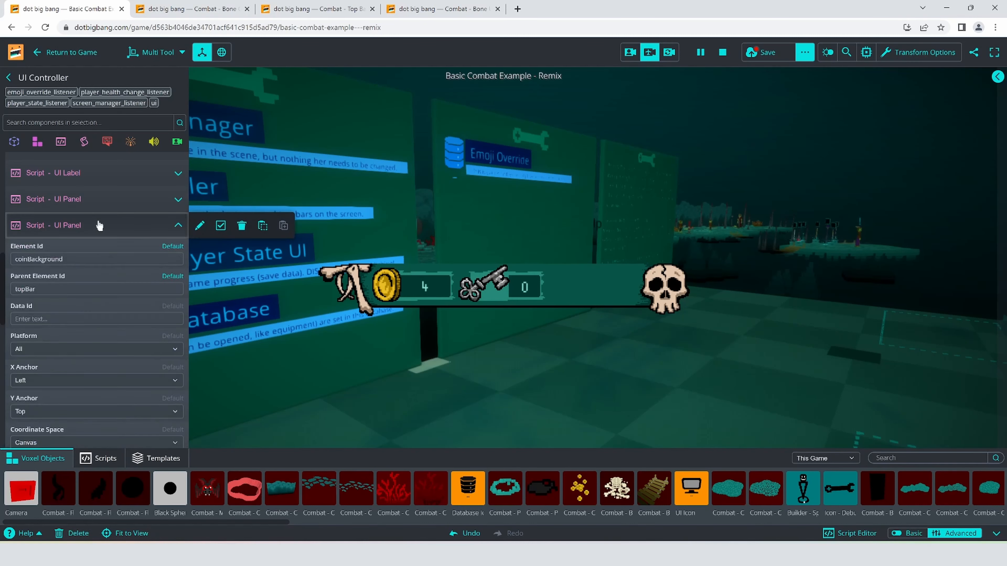
left_click(99, 226)
left_click(97, 254)
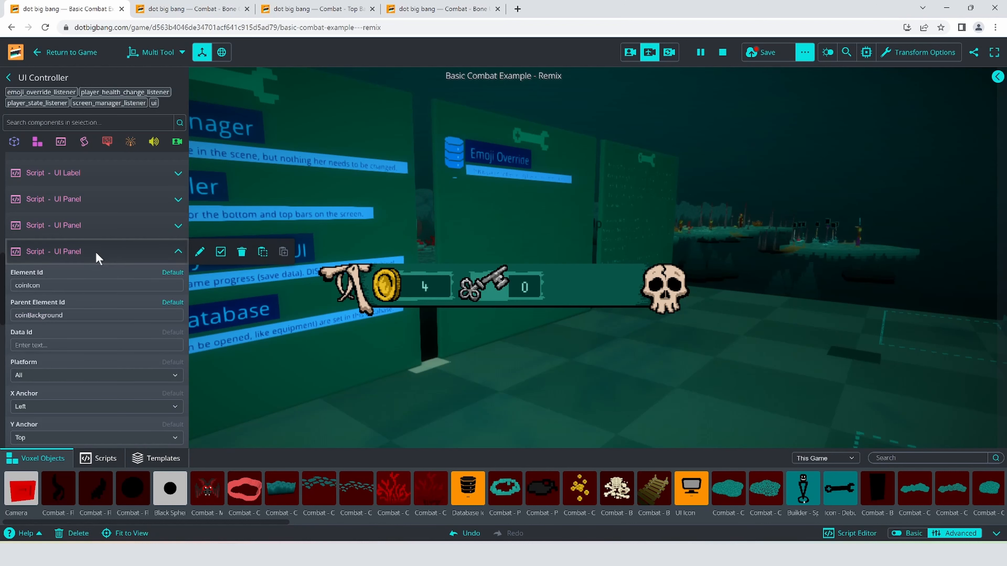
left_click(98, 255)
left_click(97, 226)
scroll(54, 301, "down", 3)
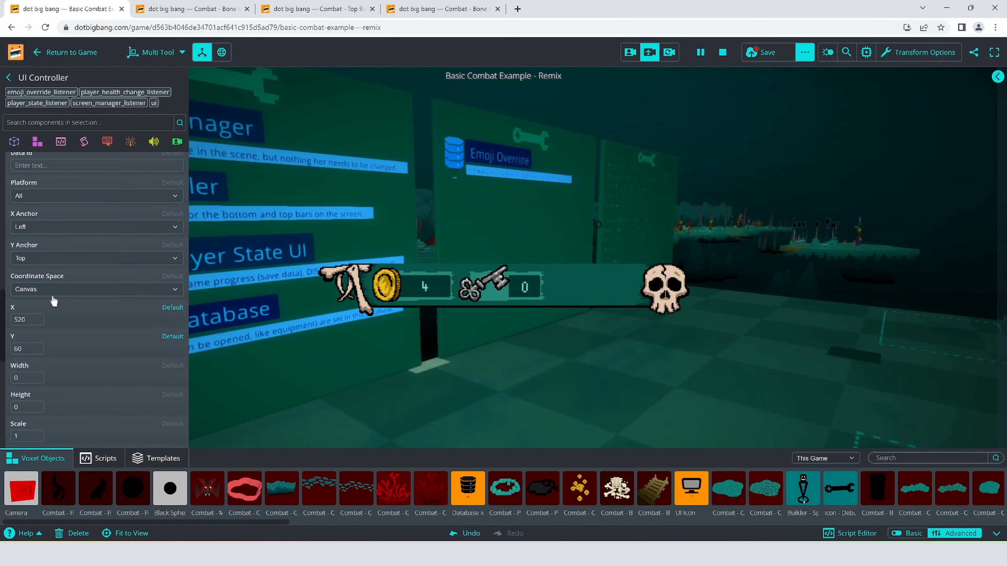
scroll(51, 299, "up", 4)
- Duplicate the coinBackground UI Panel script by copying it and pasting it as a new script on the UI Controller
mouse_move(162, 227)
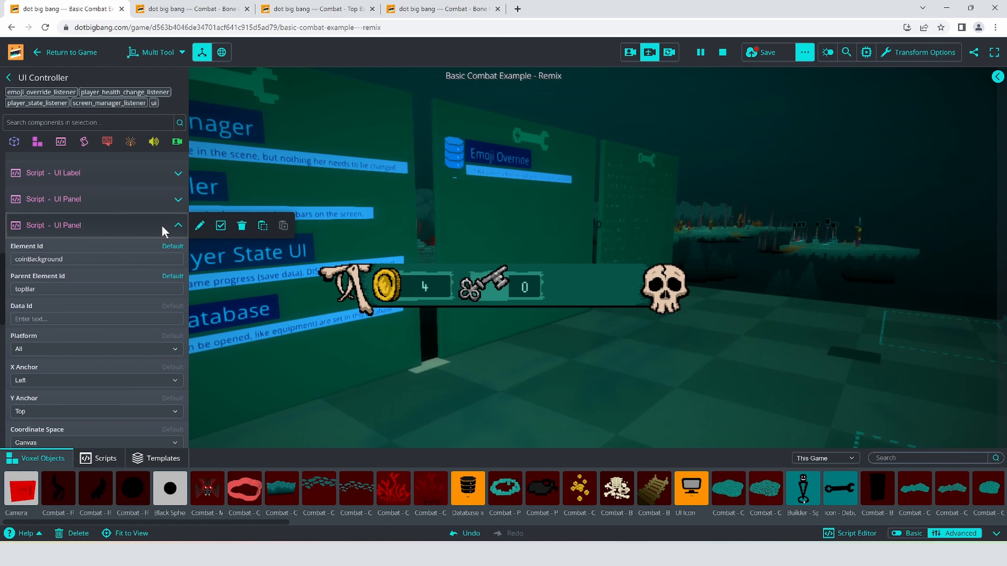
left_click(262, 226)
left_click(131, 230)
left_click(61, 141)
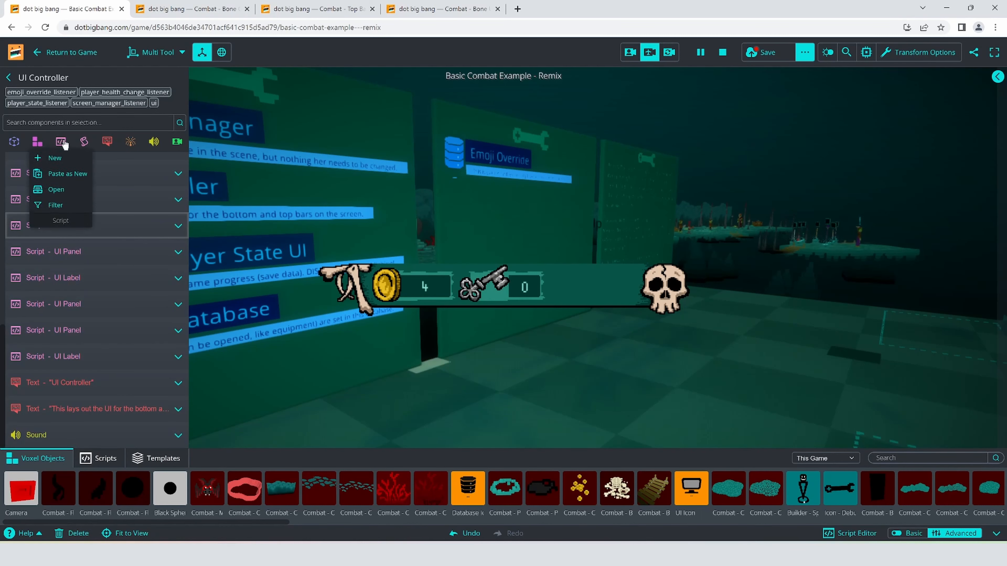
left_click(68, 174)
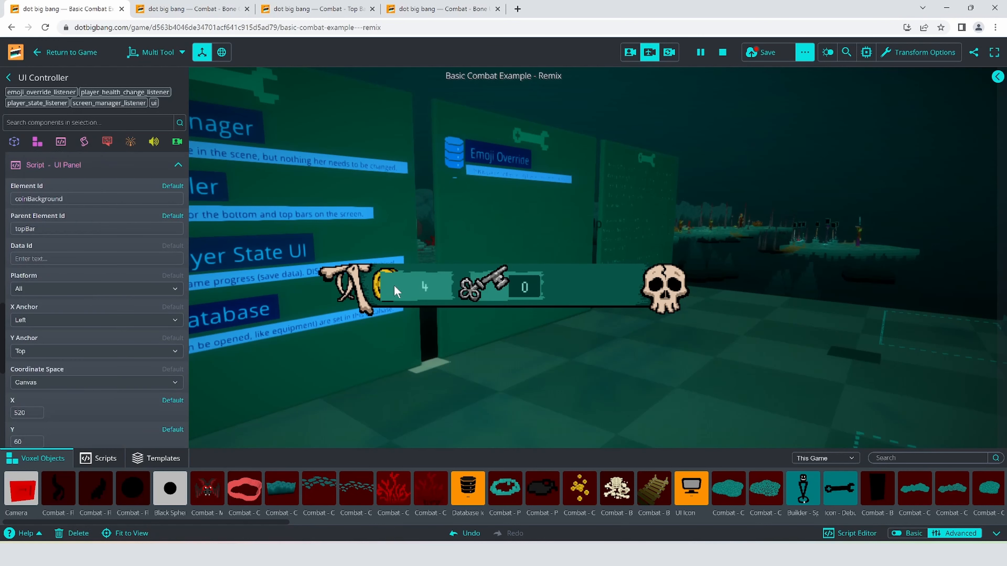
- Change the Element Id of the pasted coinBackground panel copy to boneBackground
scroll(51, 349, "down", 4)
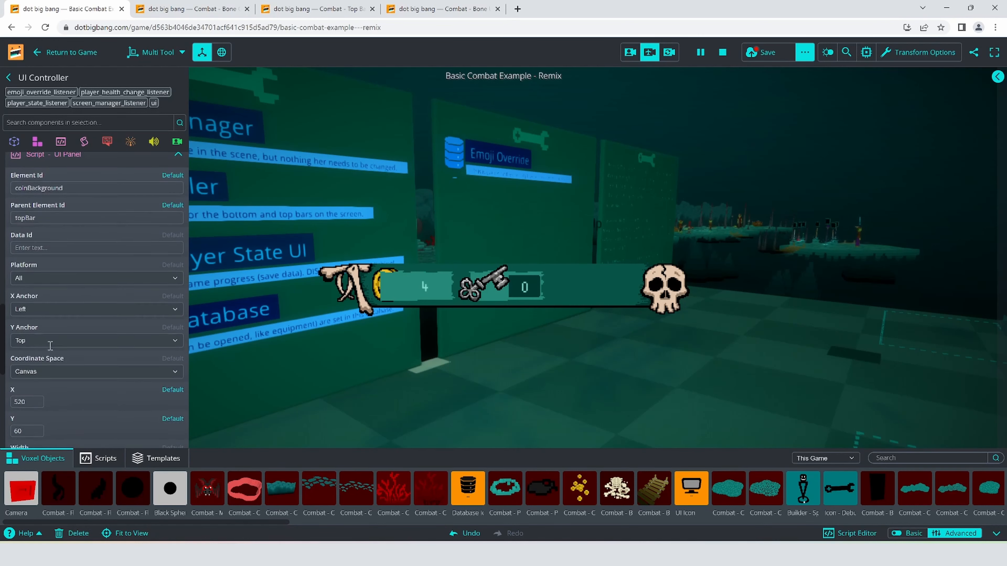
scroll(88, 350, "up", 6)
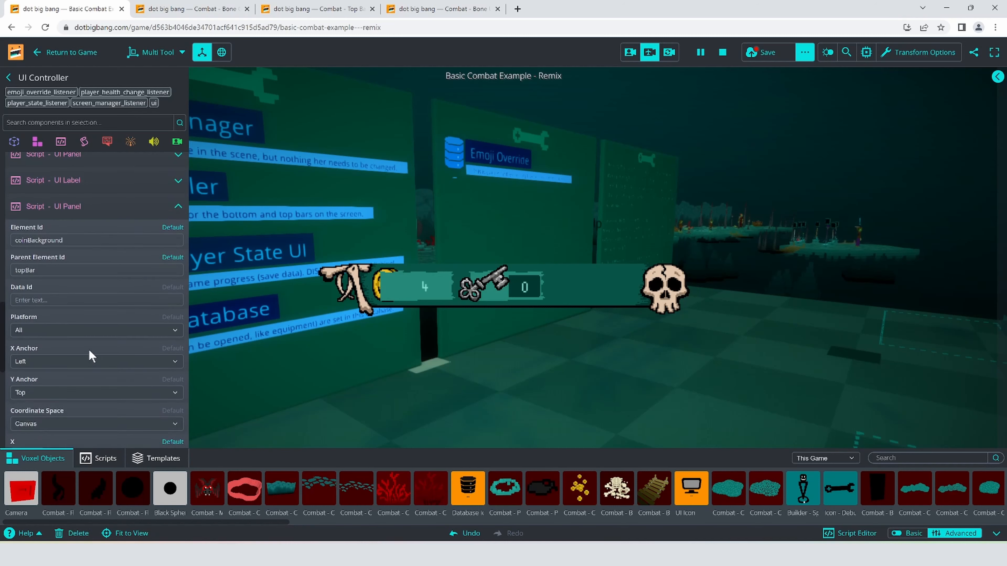
left_click(67, 322)
left_click(98, 358)
scroll(99, 358, "down", 3)
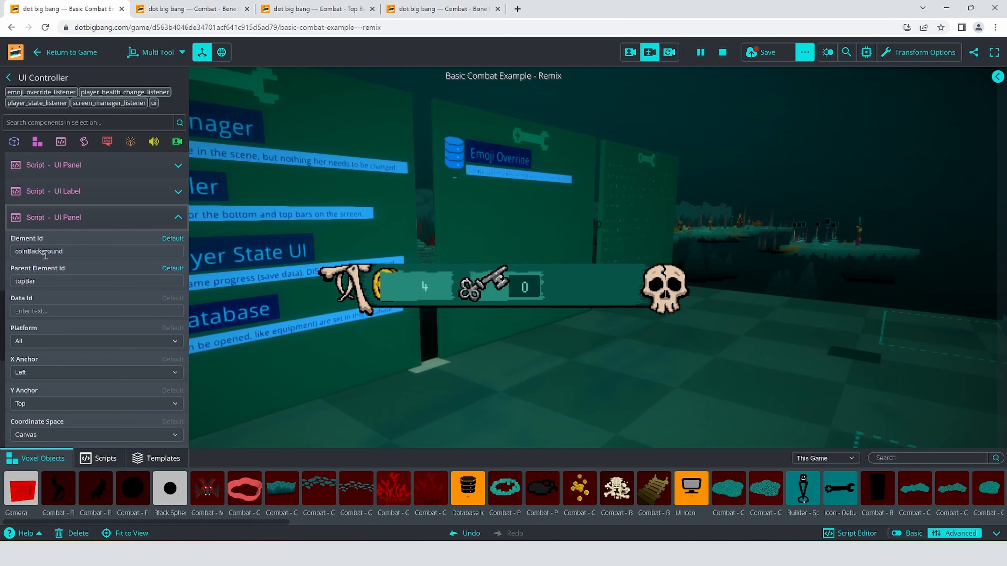
left_click(29, 251)
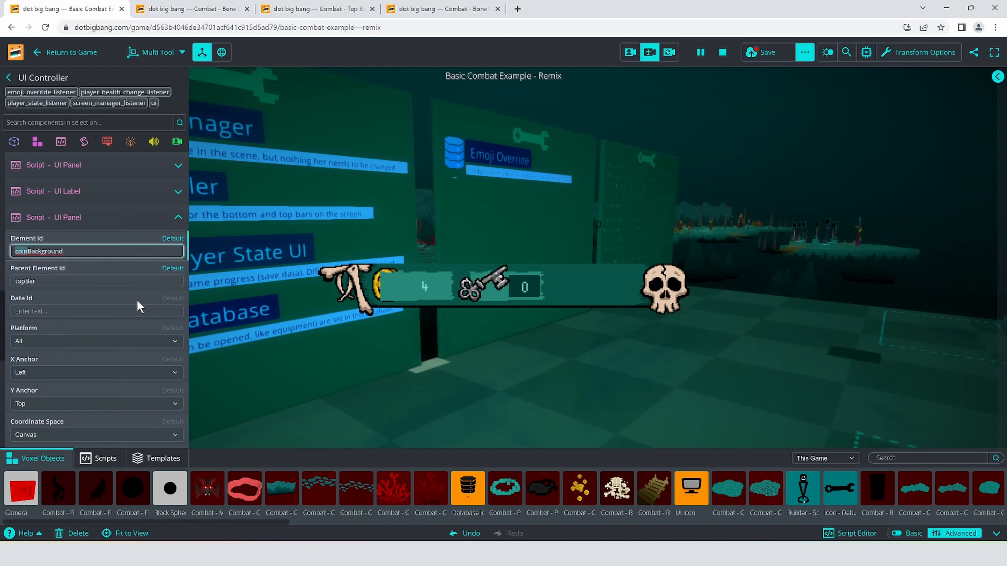
key("BackSpace")
type("bone")
- Adjust the boneBackground panel's X to 2060 so it sits in the empty part of the bar between the key counter and the skull
scroll(85, 332, "down", 2)
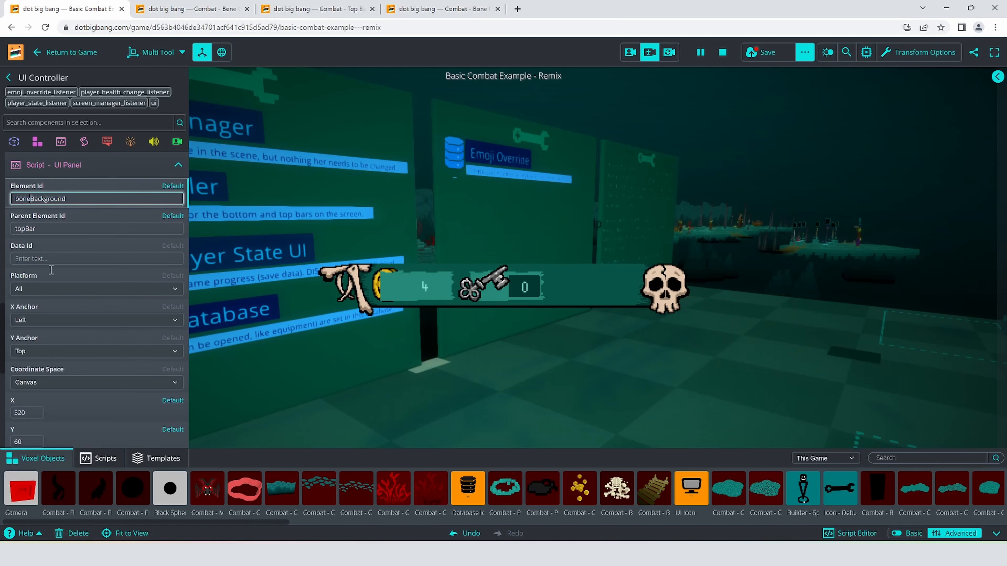
scroll(80, 375, "down", 5)
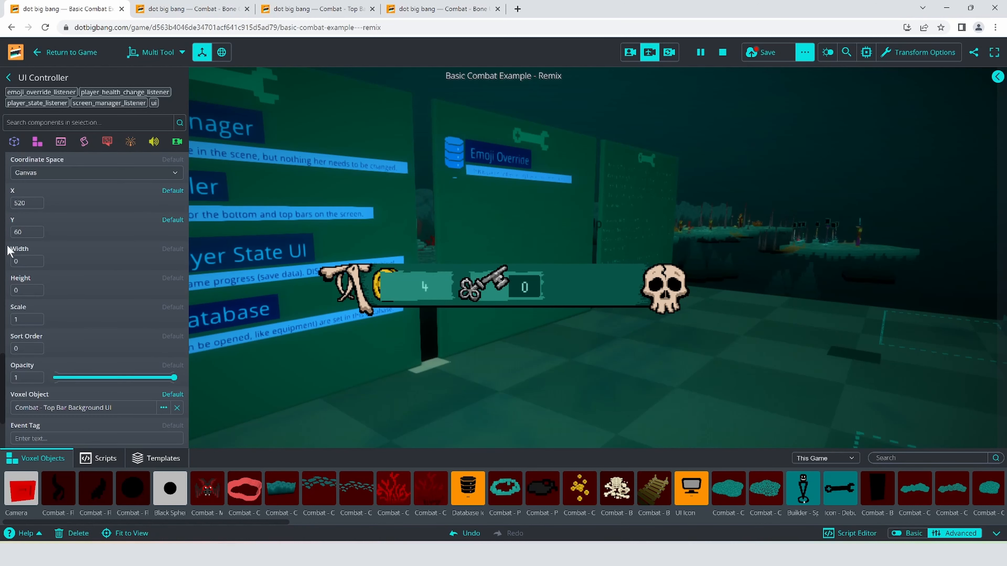
left_click(18, 203)
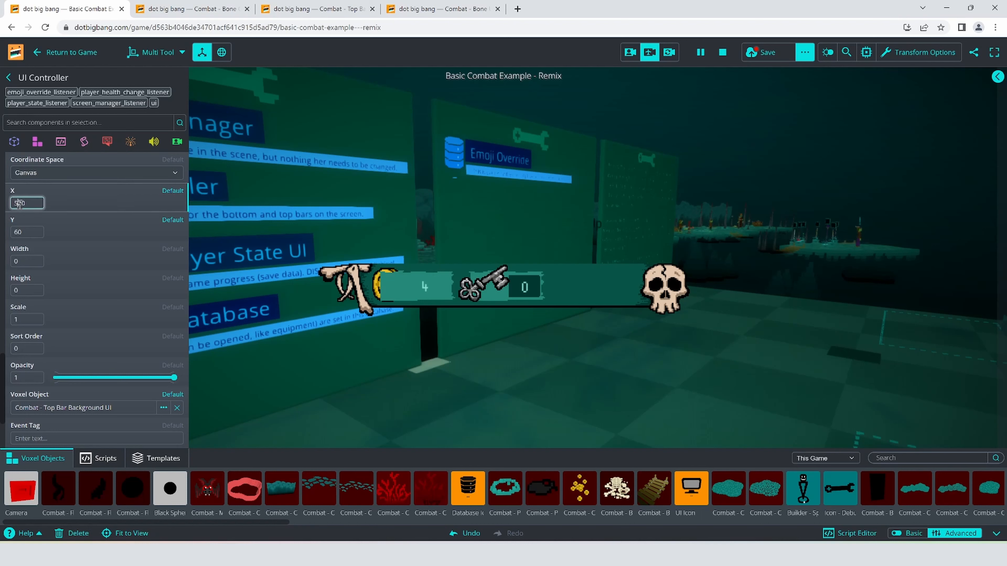
left_click_drag(31, 203, 6, 195)
key("Right")
key("ctrl+a")
key("ctrl+a")
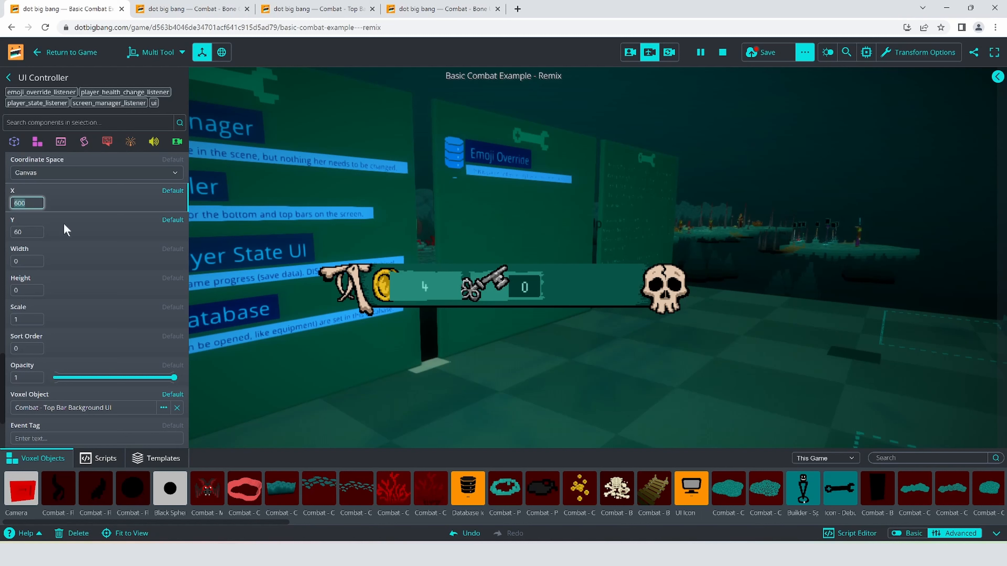
type("2000")
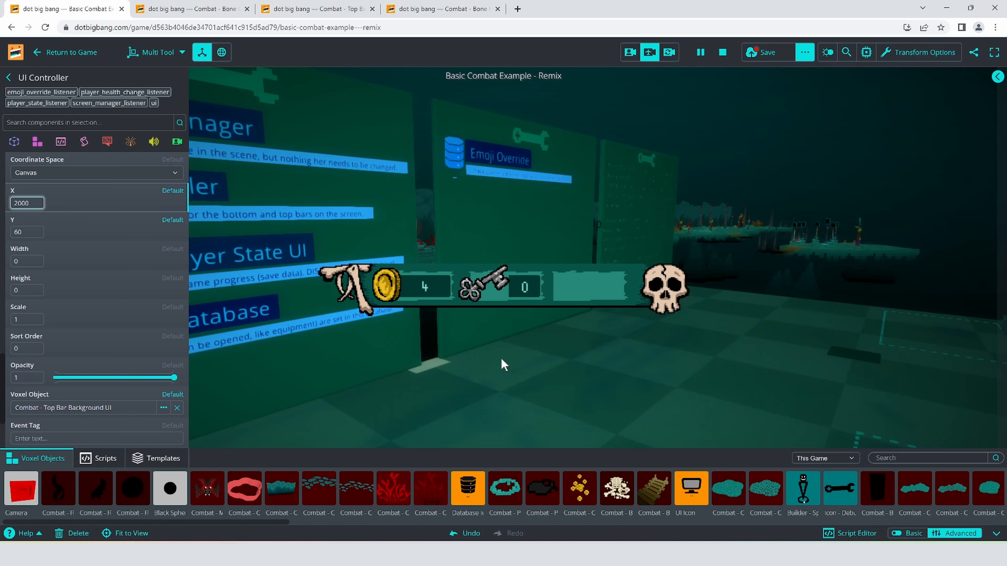
left_click_drag(30, 203, 16, 203)
type("100")
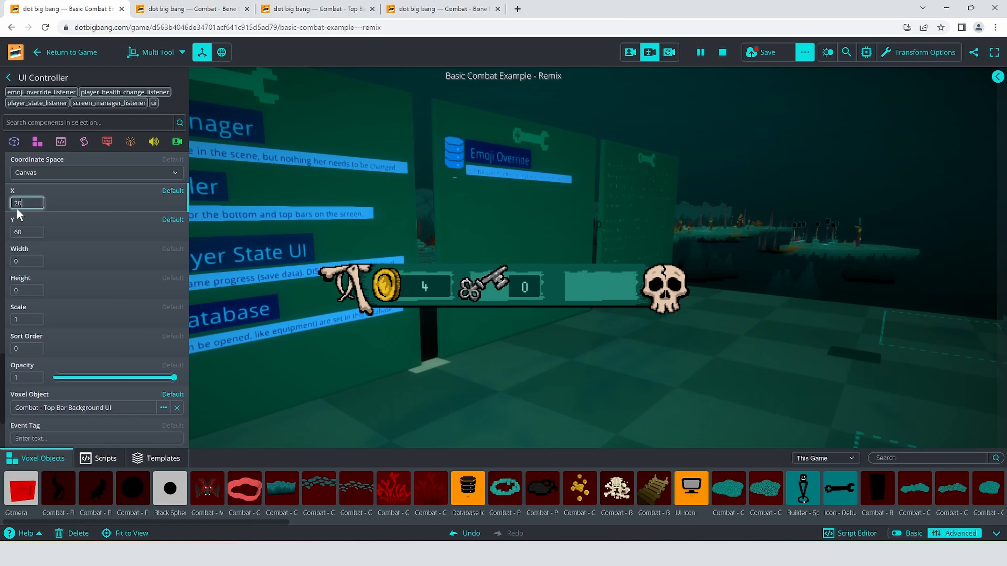
type("70")
type("60")
scroll(82, 314, "up", 6)
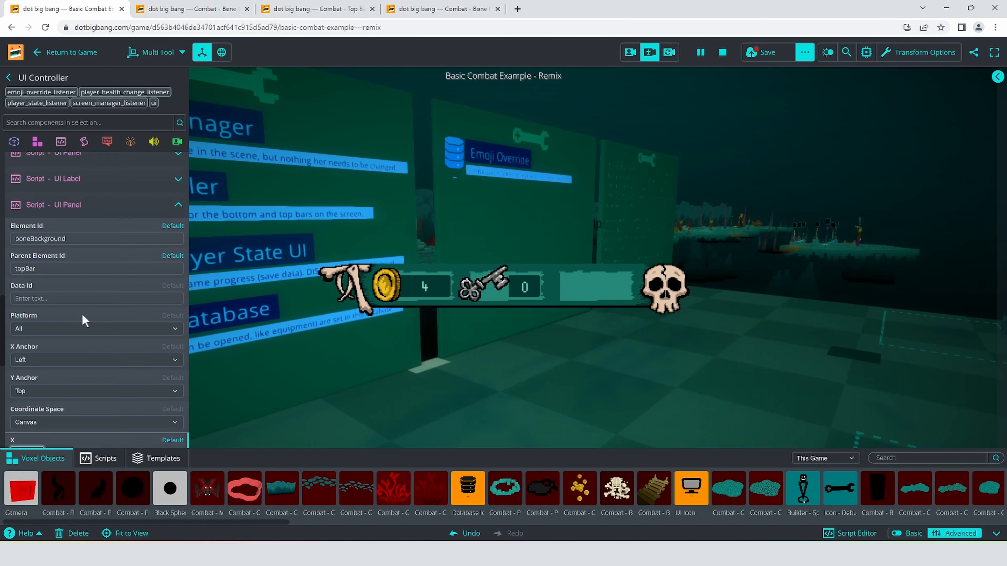
left_click(68, 223)
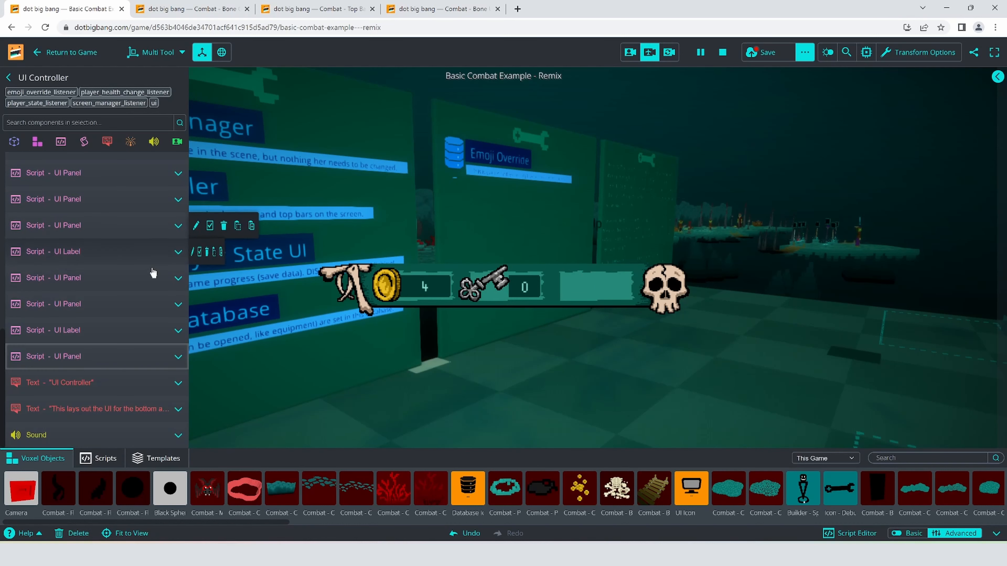
- Duplicate the coinIcon UI Panel script by copying it and pasting it as a new script on the UI Controller
left_click(92, 226)
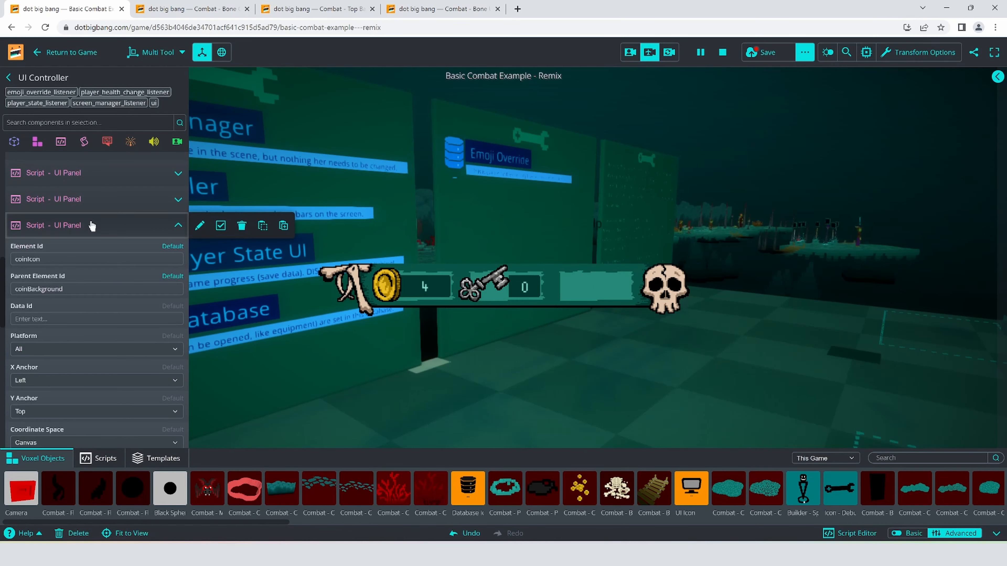
left_click(83, 209)
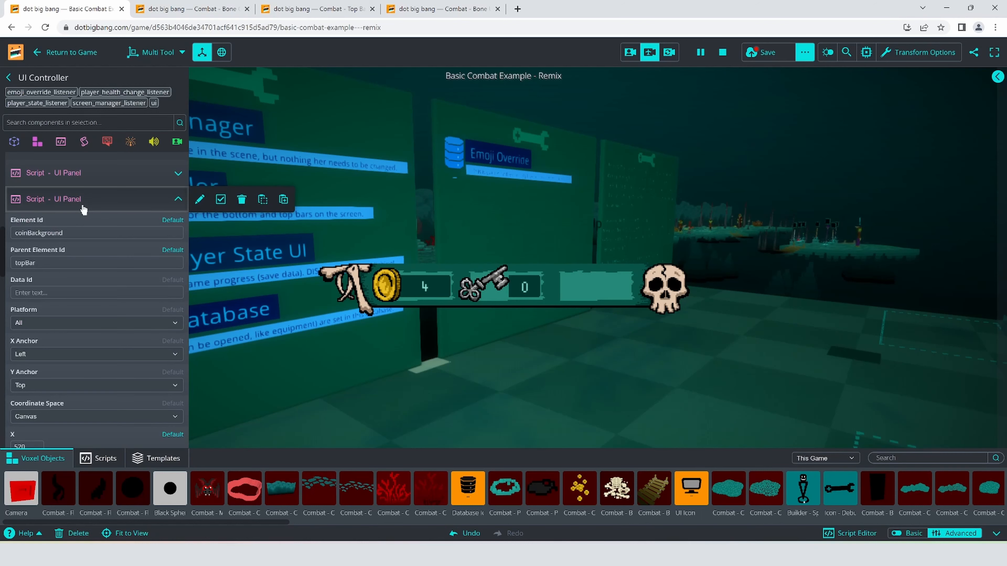
left_click(91, 206)
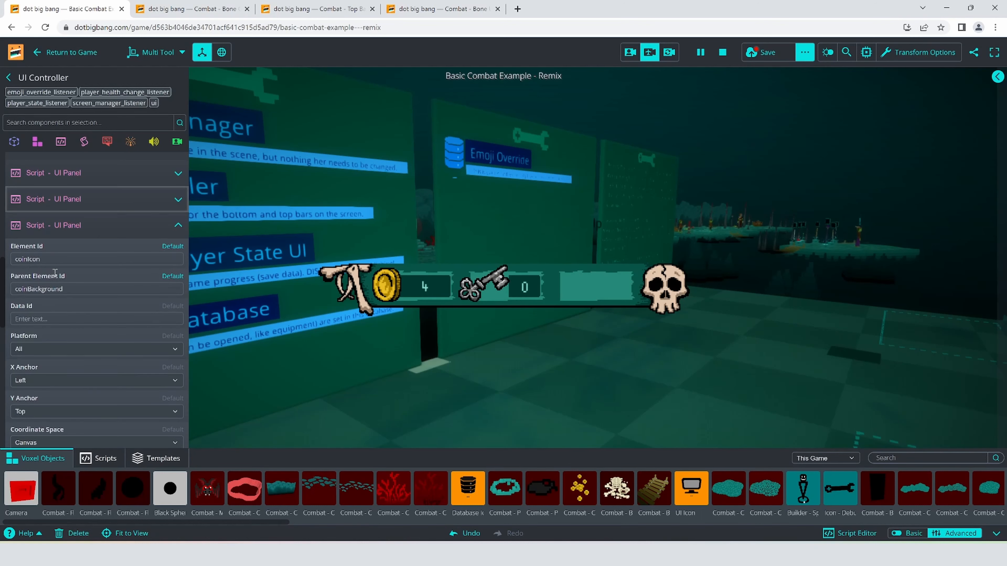
mouse_move(87, 232)
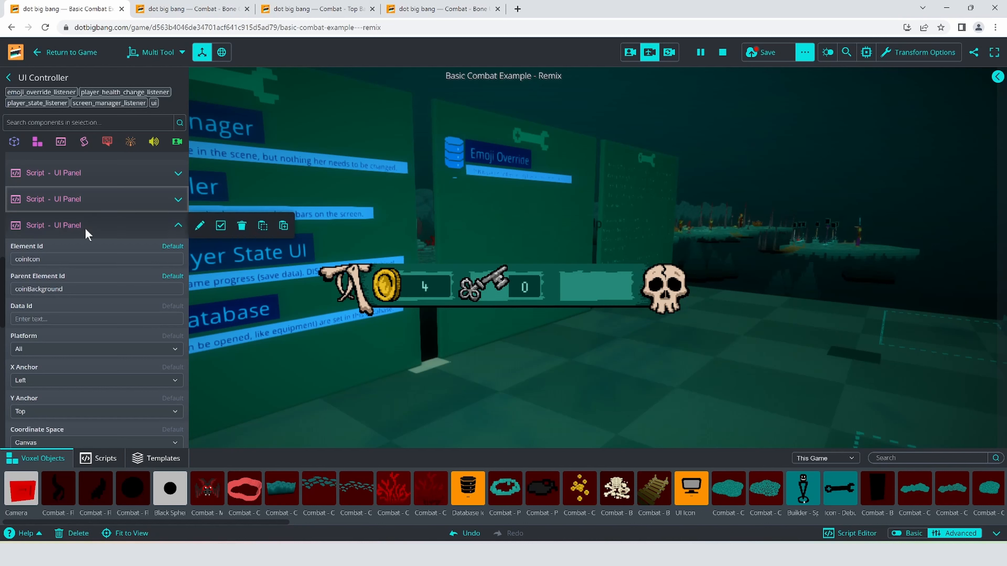
left_click(263, 226)
mouse_move(61, 143)
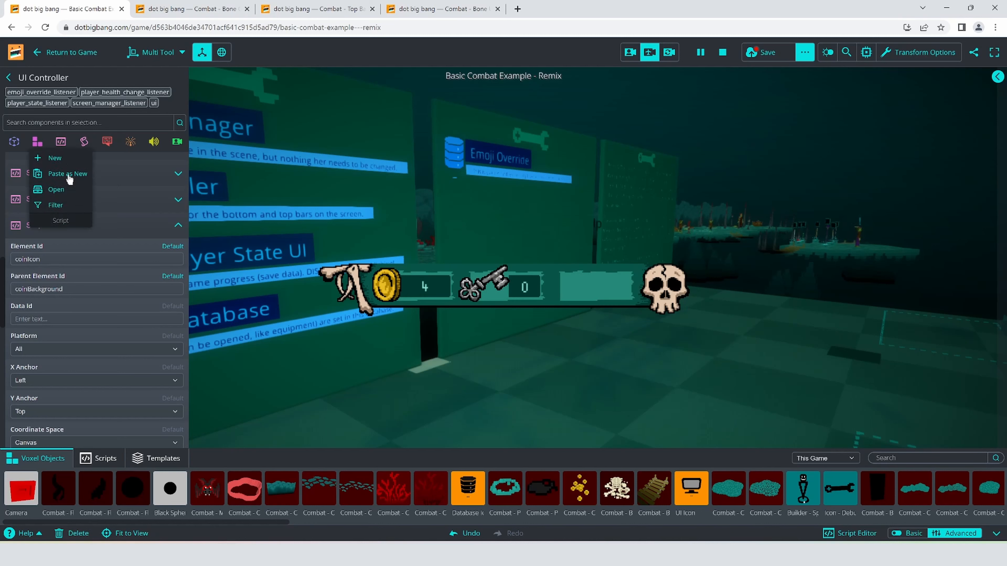
left_click(68, 175)
- Try to reposition the pasted coinIcon panel by setting its X to 300, and undo the change
scroll(121, 320, "up", 17)
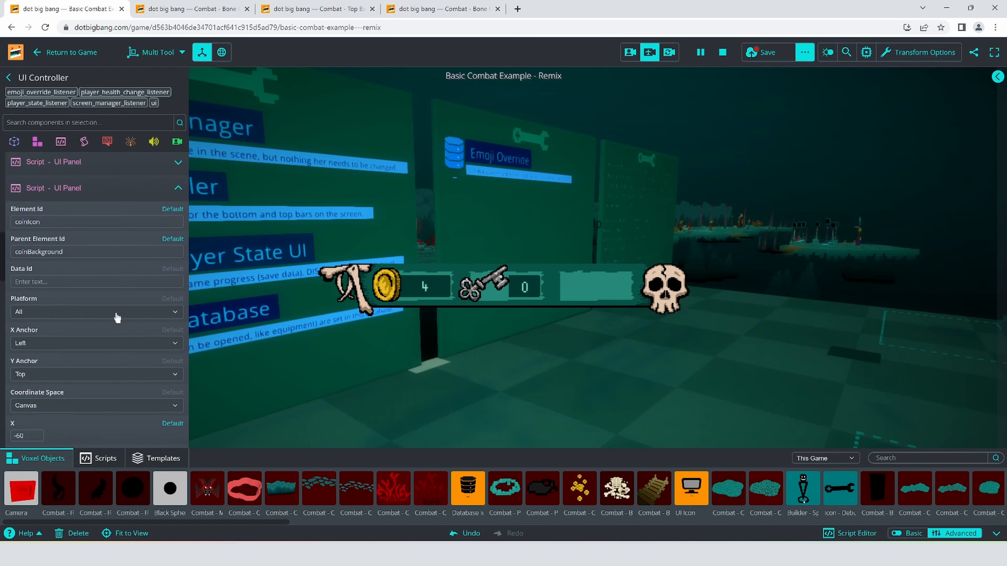
left_click(122, 404)
scroll(128, 390, "down", 2)
scroll(129, 370, "down", 2)
left_click(126, 364)
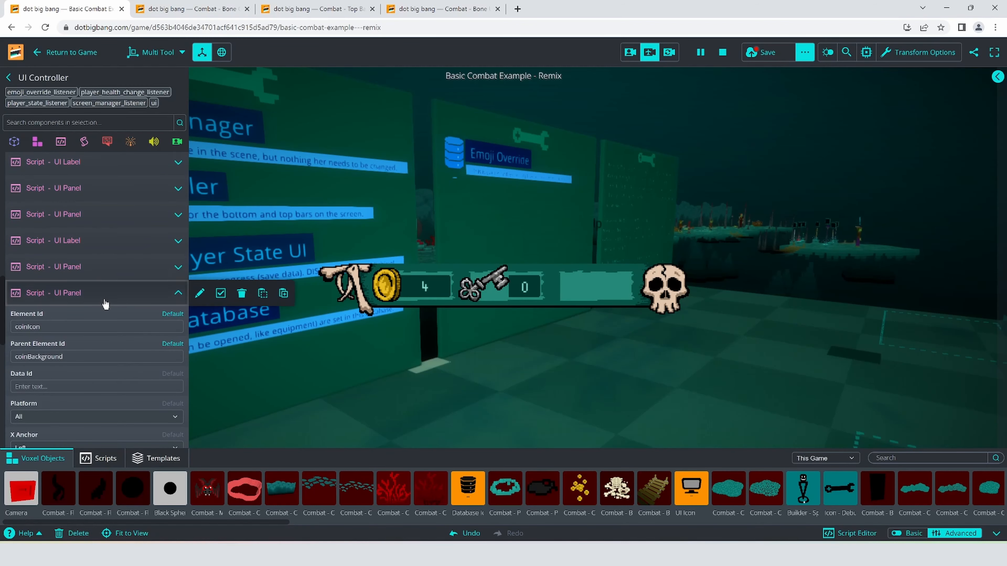
left_click(106, 300)
left_click(112, 363)
scroll(89, 355, "down", 4)
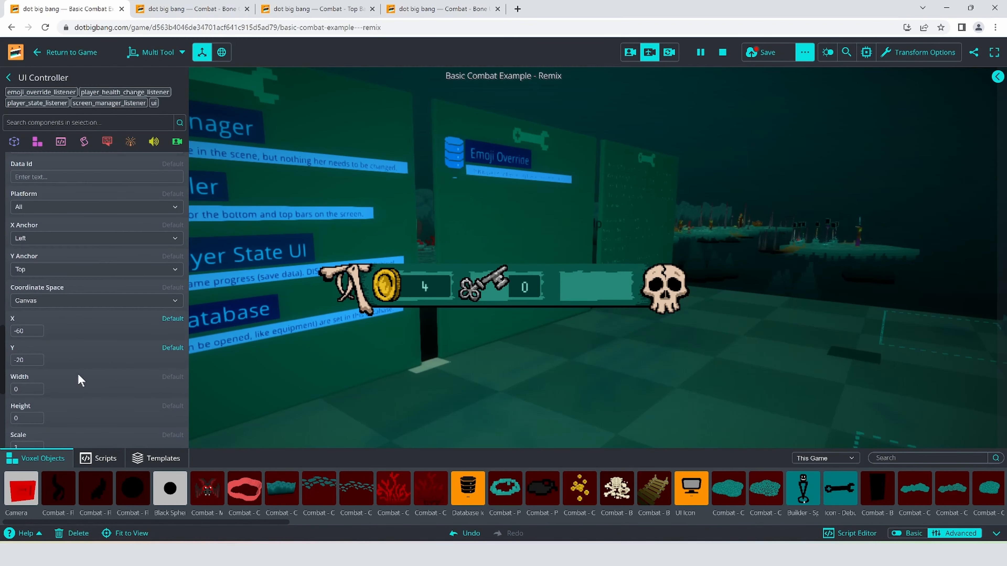
scroll(56, 360, "up", 2)
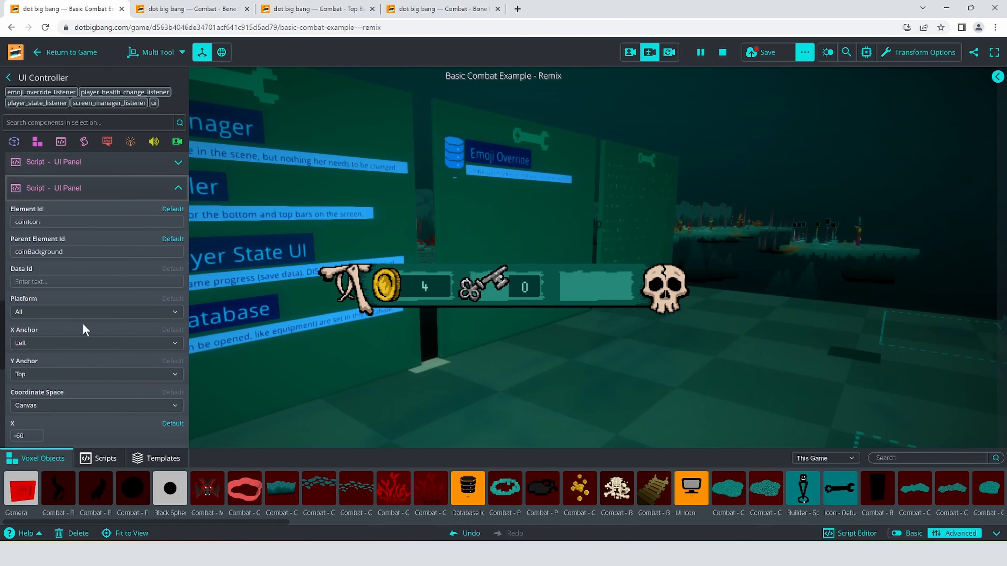
scroll(59, 337, "down", 2)
left_click(27, 331)
scroll(54, 341, "up", 2)
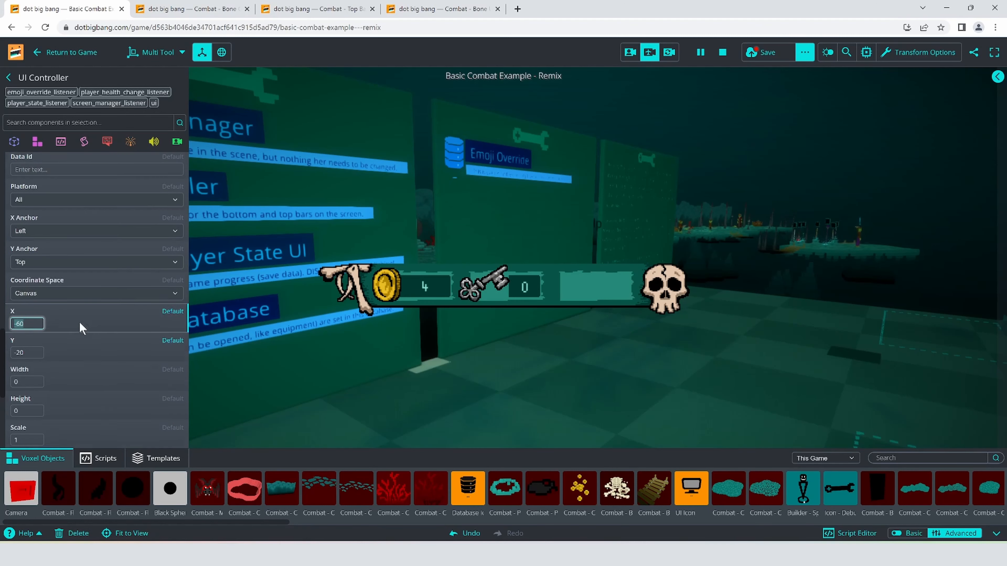
type("300")
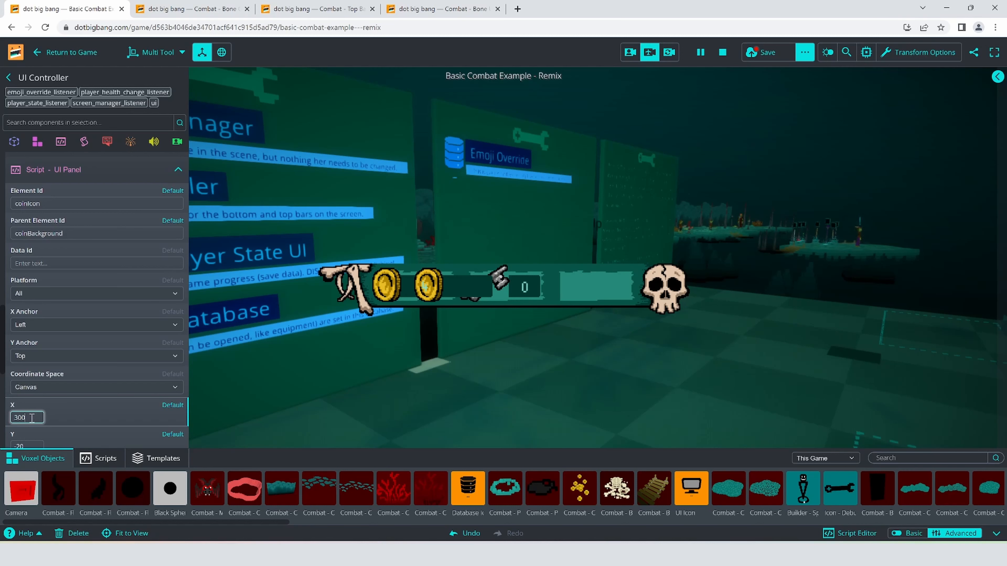
double_click(24, 416)
mouse_move(117, 171)
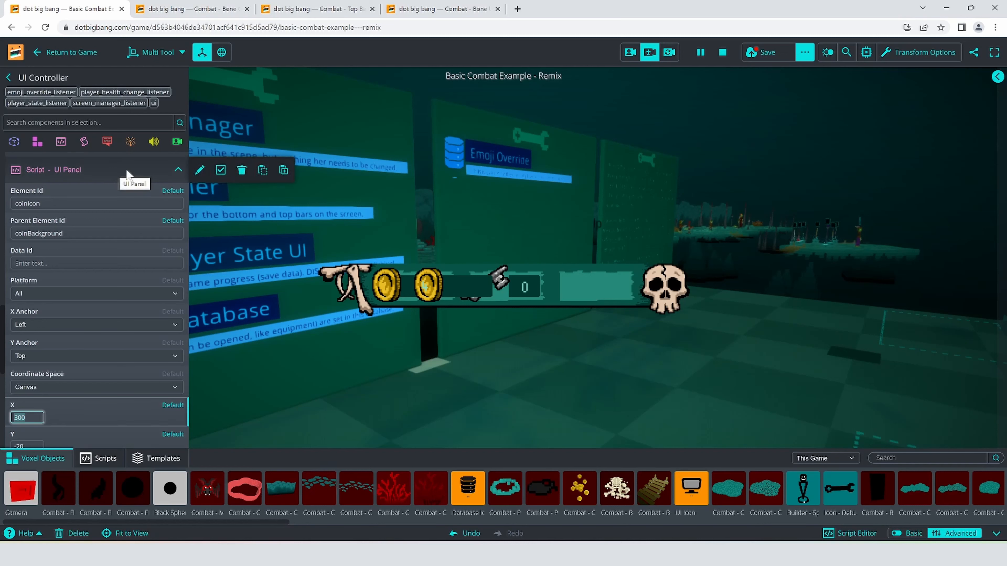
left_click(401, 76)
key("ctrl+z")
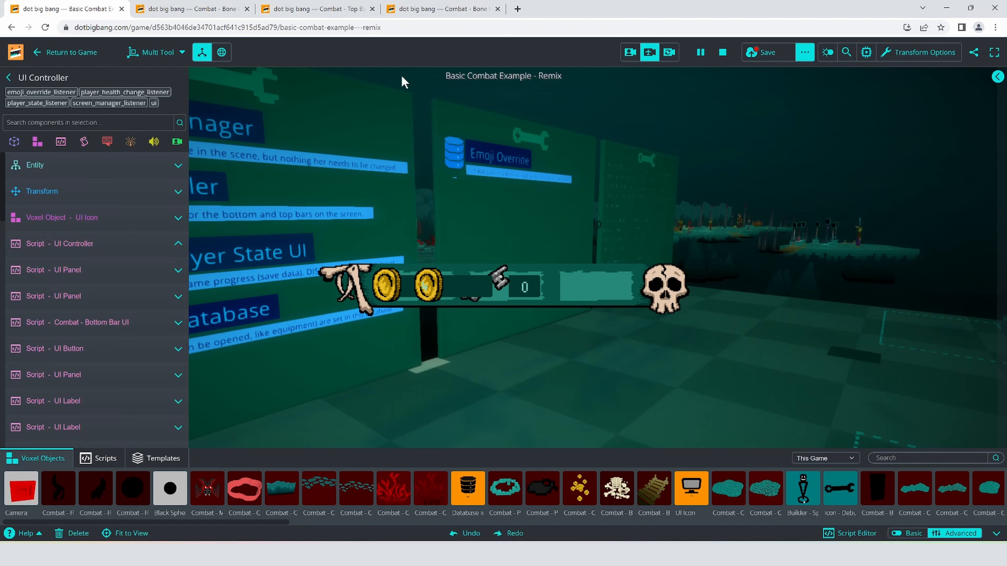
- Copy the bone background panel's Element Id and set it as the duplicated coinIcon panel's Parent Element Id, boneBackground
left_click(89, 427)
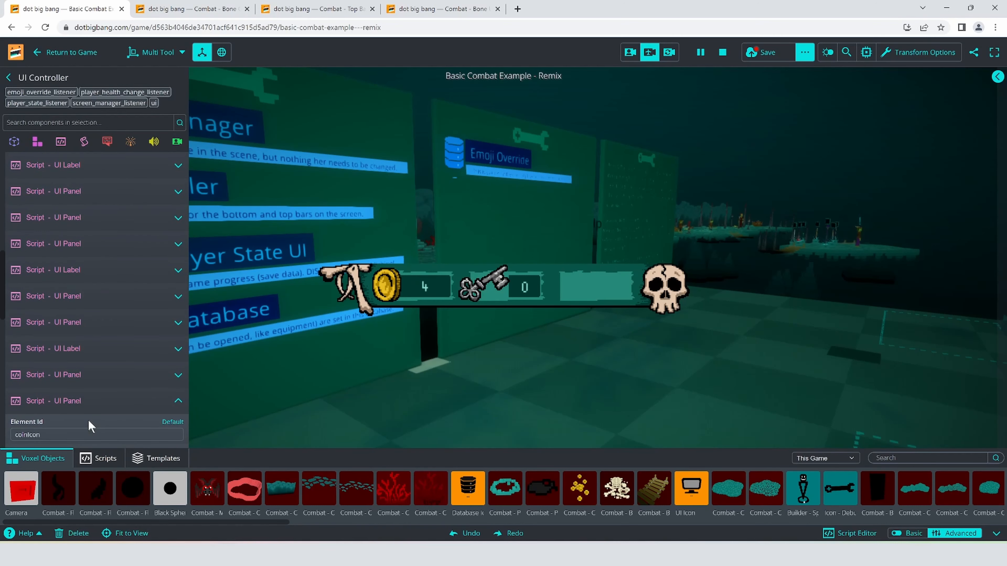
left_click(77, 378)
double_click(26, 405)
key("ctrl+c")
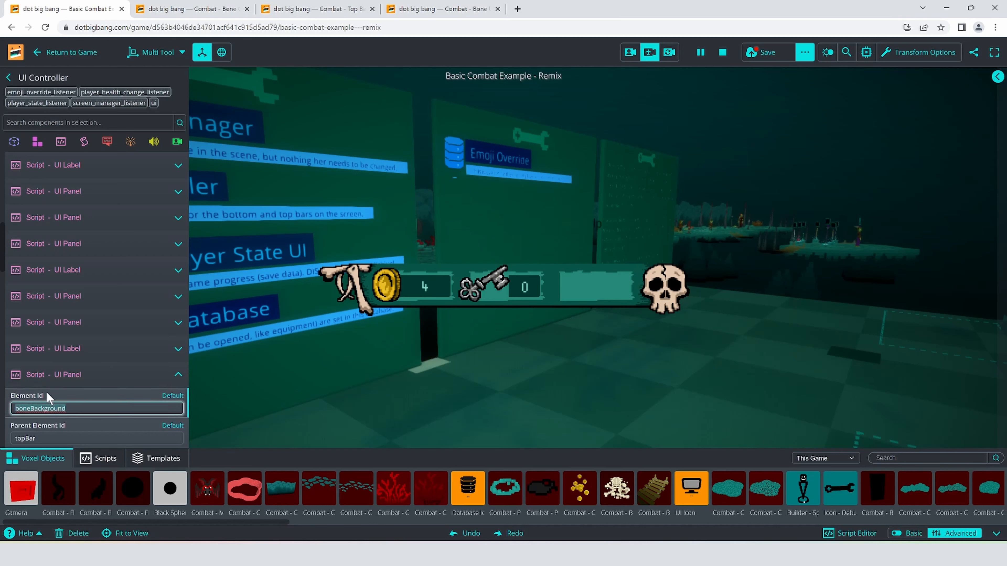
left_click(74, 381)
left_click(74, 404)
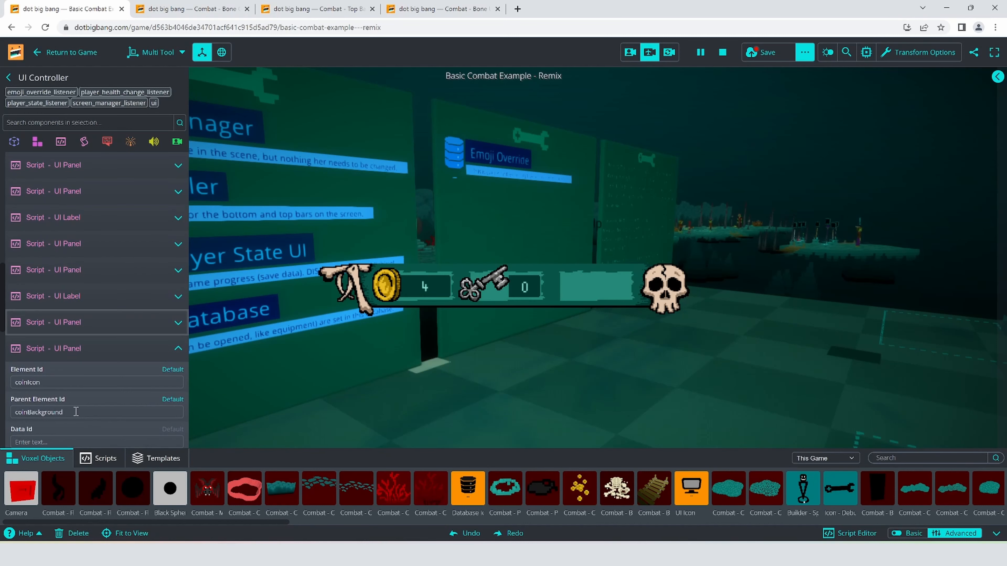
double_click(32, 411)
key("ctrl+v")
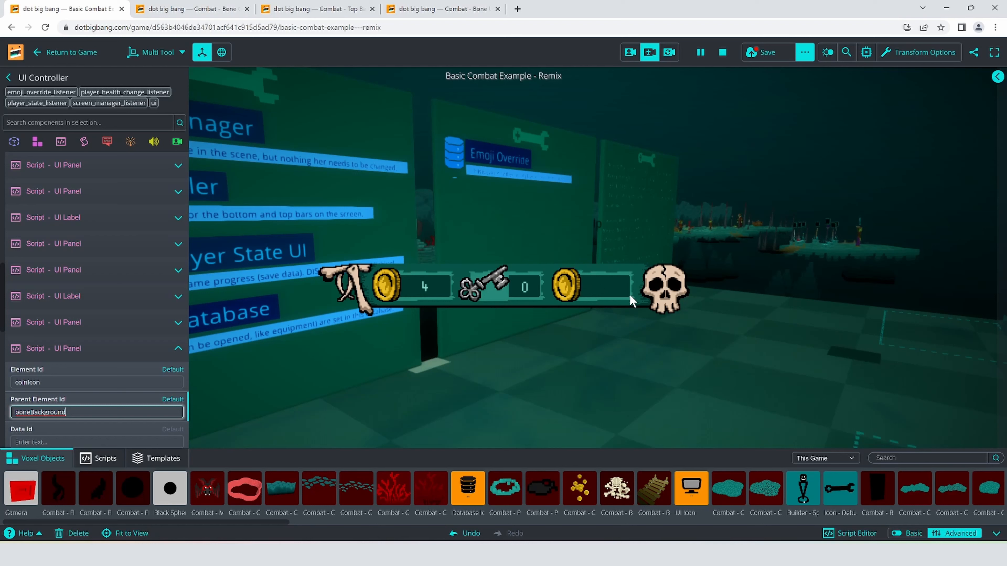
- Change the duplicated icon panel's Voxel Object to Combat - Bone UI and collapse the panel's settings
scroll(160, 336, "down", 4)
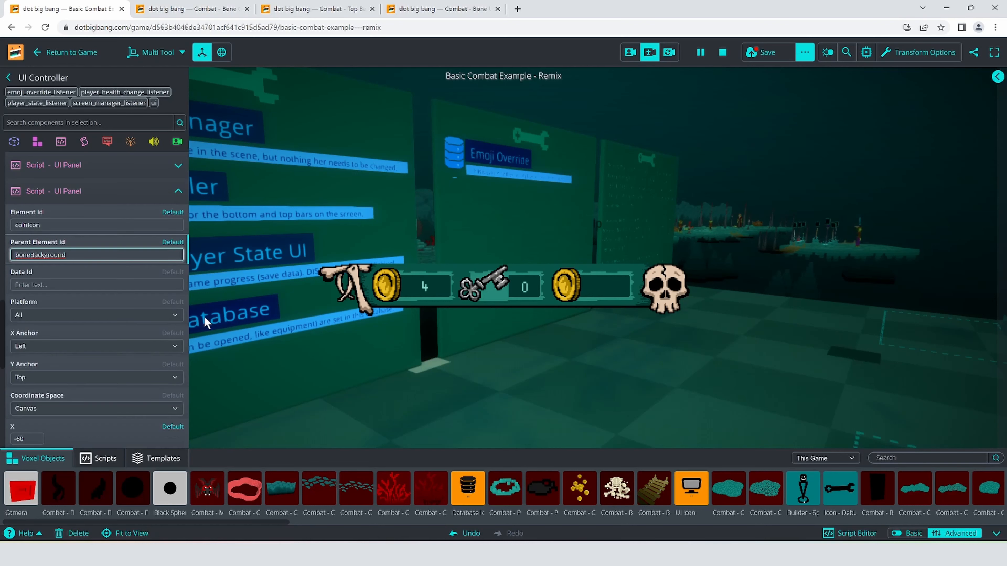
scroll(80, 350, "down", 8)
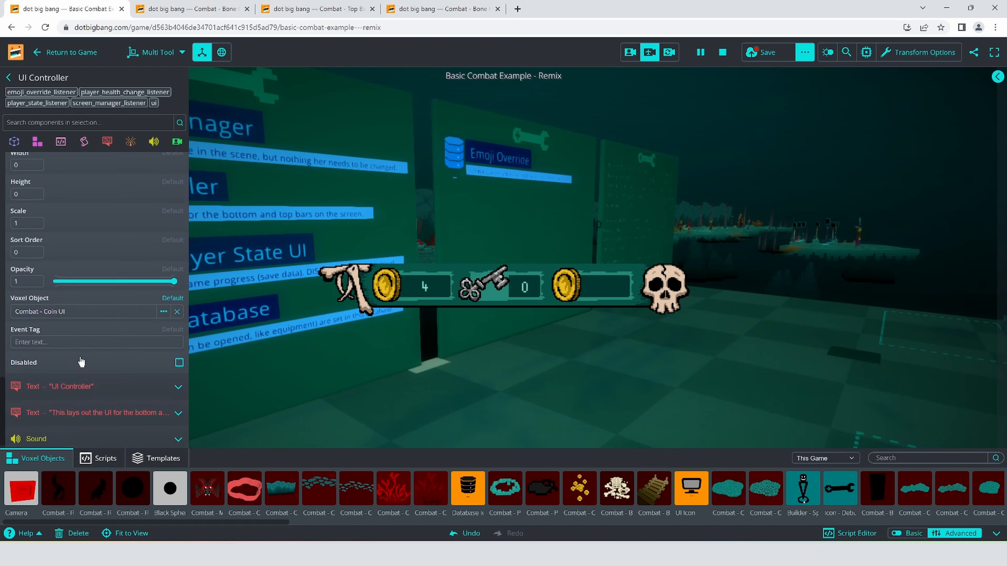
left_click(78, 309)
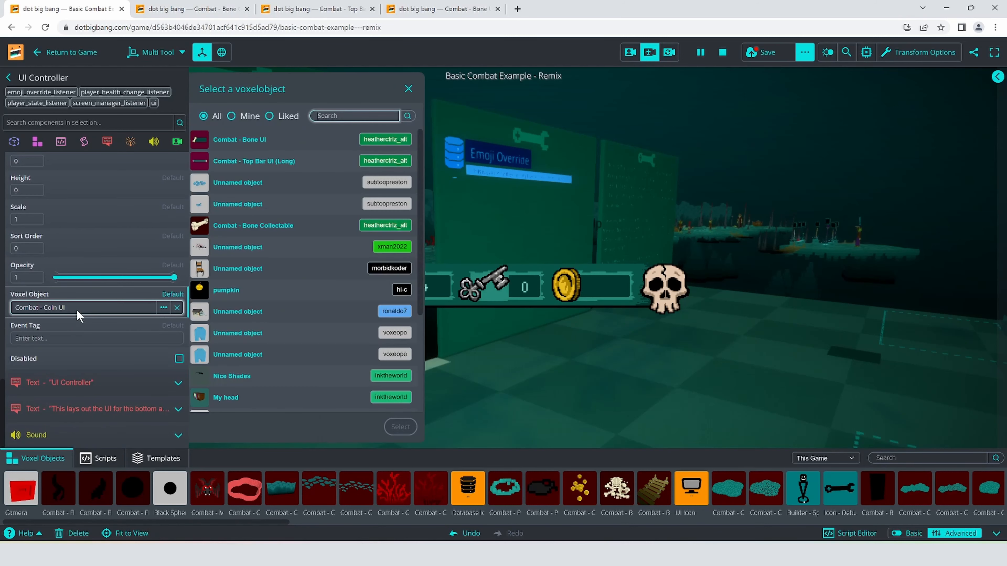
left_click(240, 143)
left_click(400, 427)
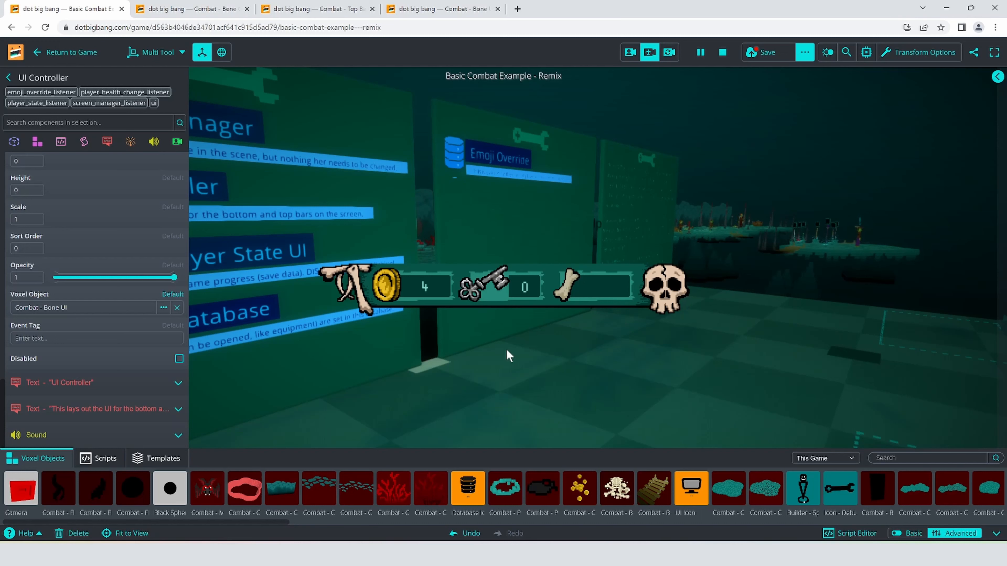
scroll(104, 346, "up", 5)
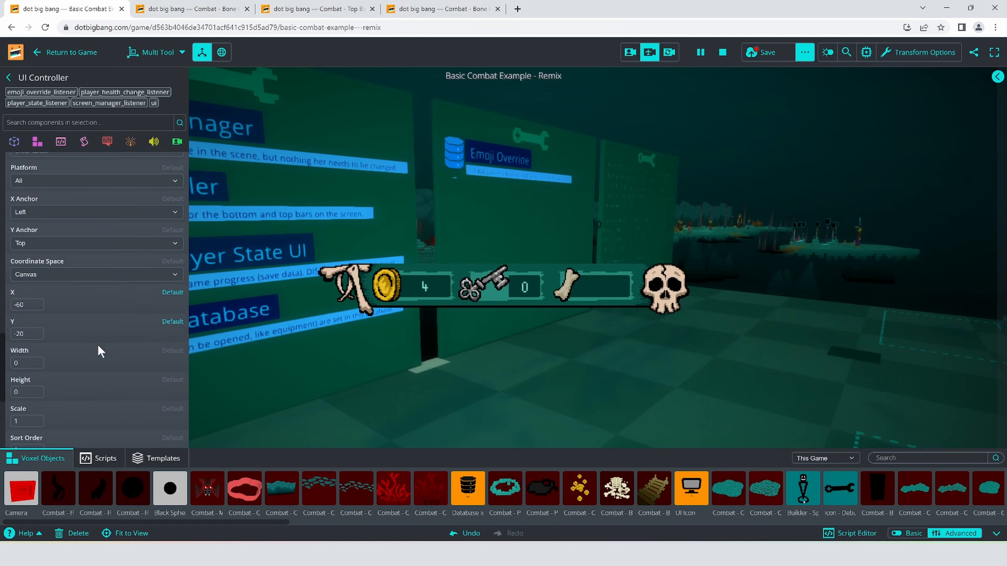
left_click(102, 202)
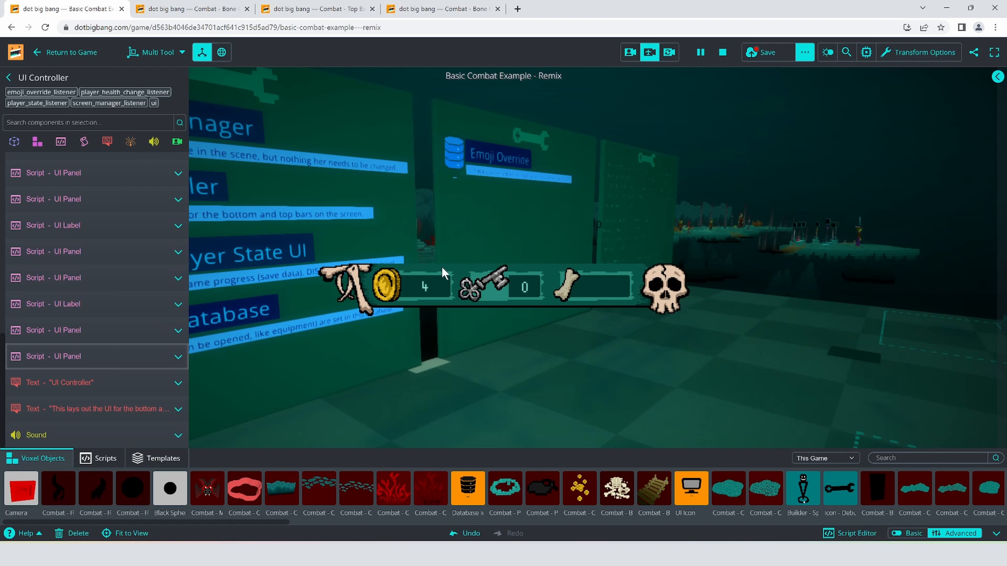
- Find the topBar UI Panel among the UI Controller's scripts and set its Y Anchor to Top
mouse_move(64, 308)
left_click(92, 225)
left_click(92, 225)
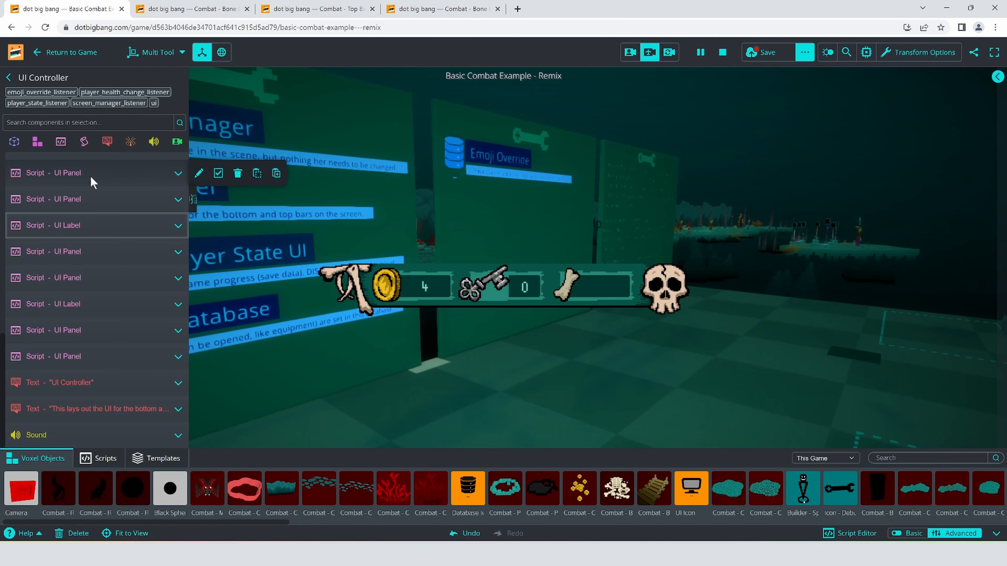
left_click(90, 175)
left_click(92, 181)
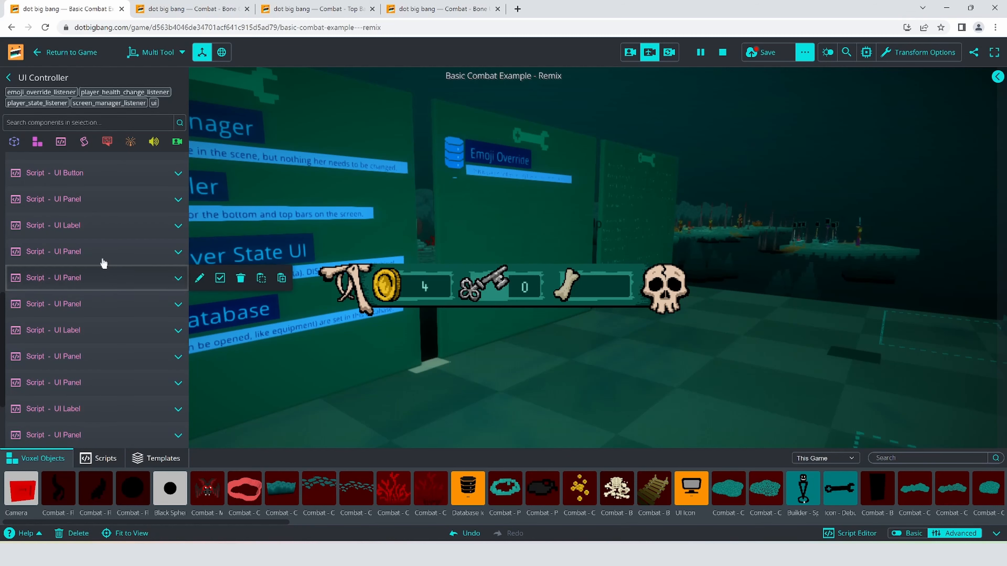
left_click(109, 233)
left_click(109, 233)
left_click(108, 252)
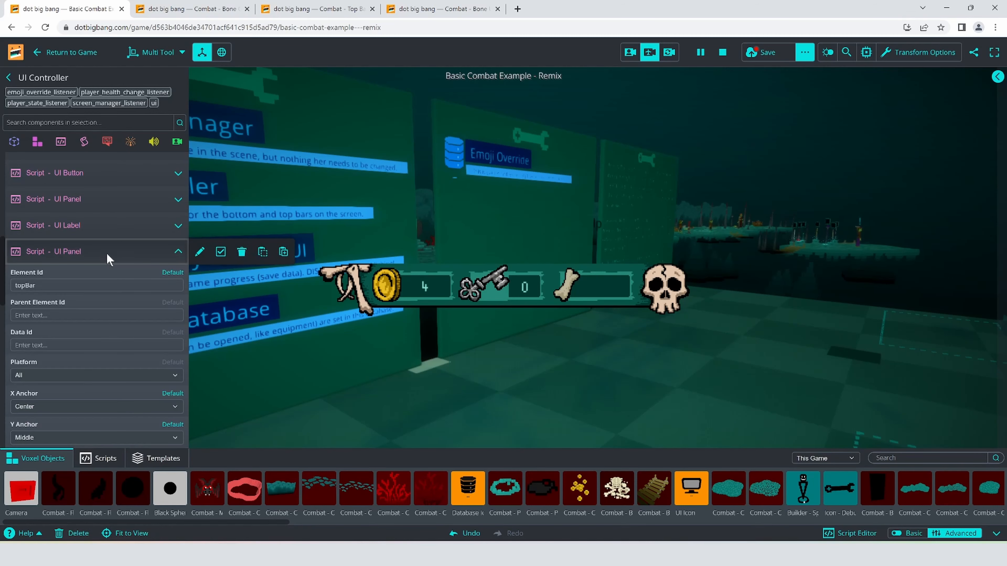
scroll(96, 313, "down", 3)
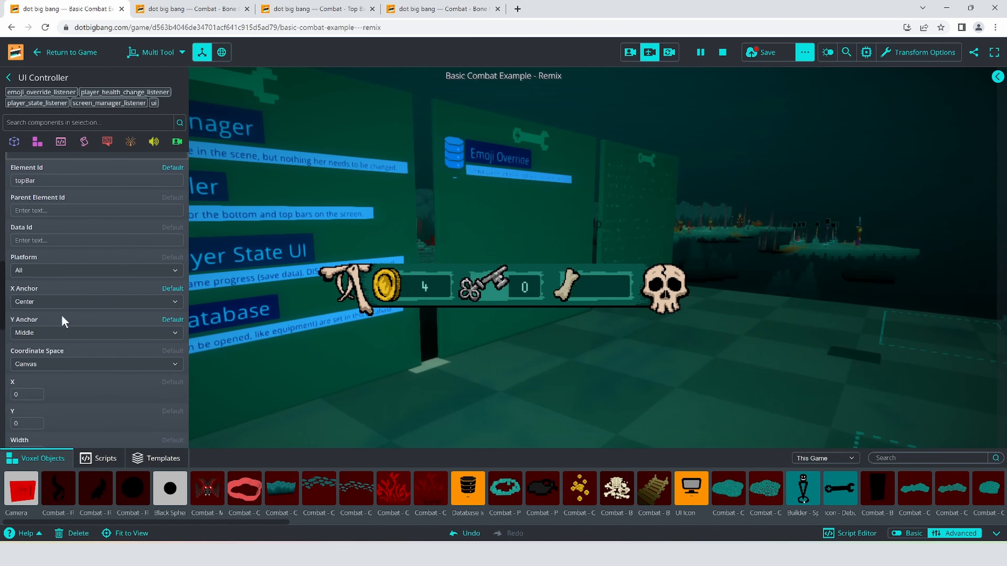
left_click(62, 333)
left_click(57, 344)
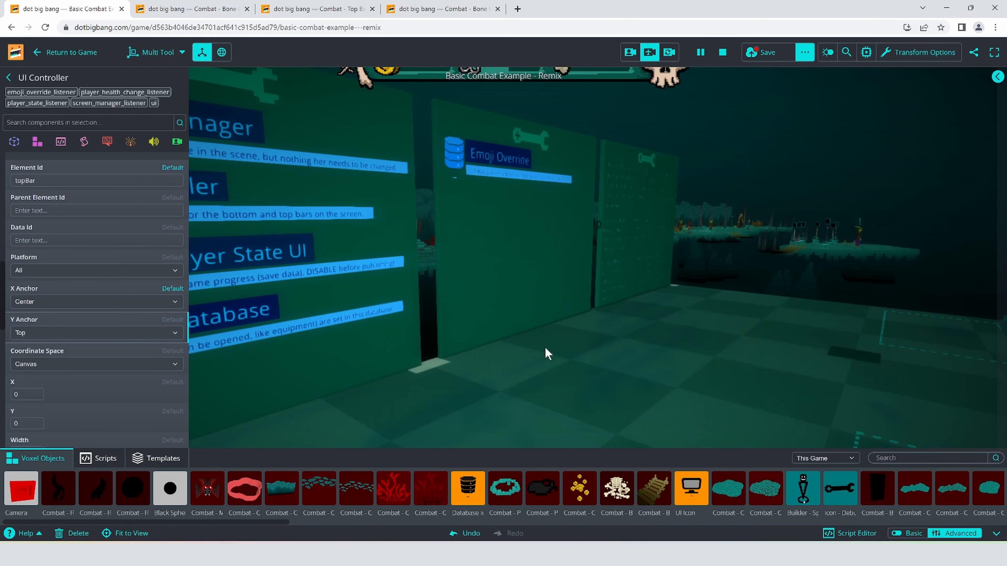
- Save the changes and return to the game to check the longer top bar with its bone icon in play
left_click(758, 52)
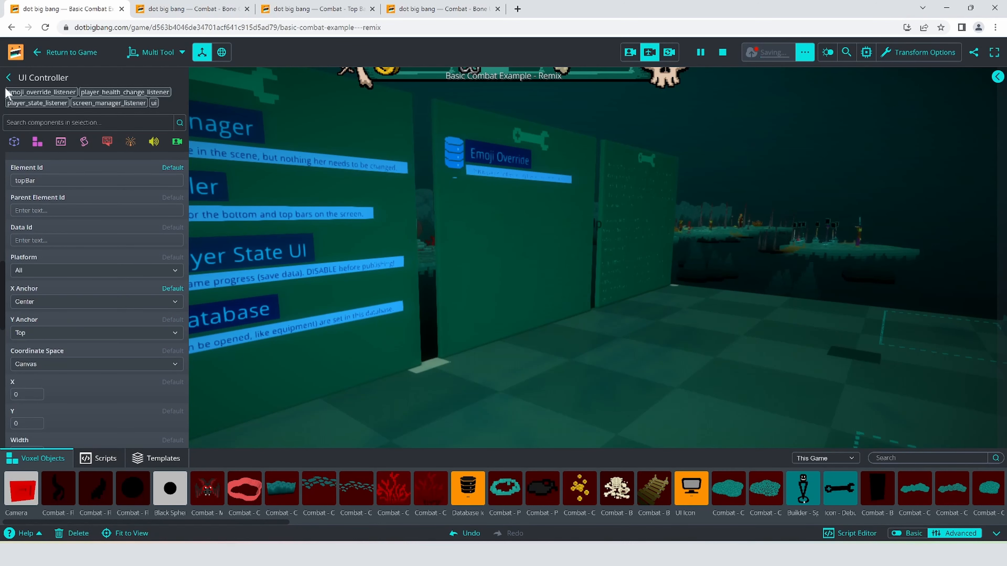
left_click(65, 59)
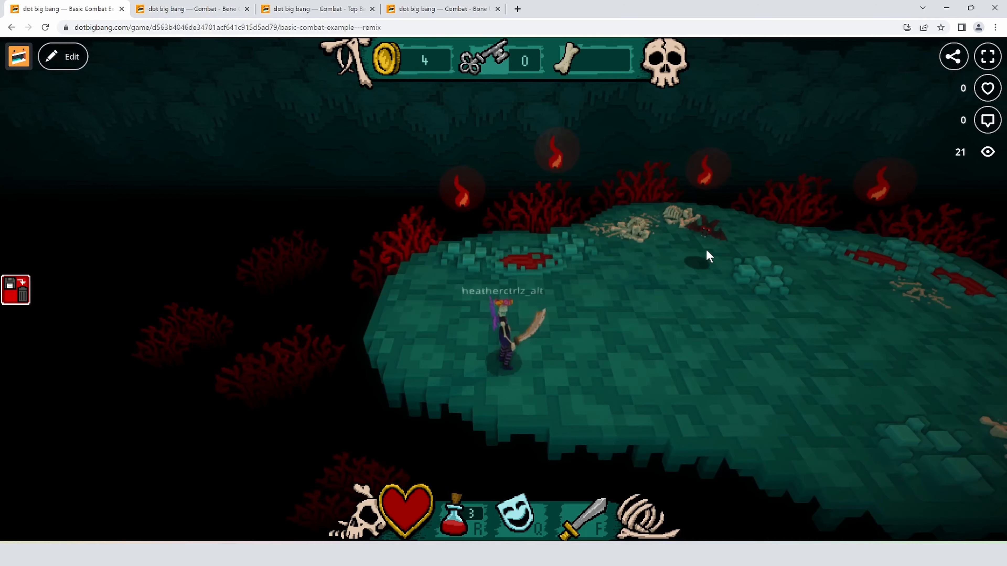
key("a")
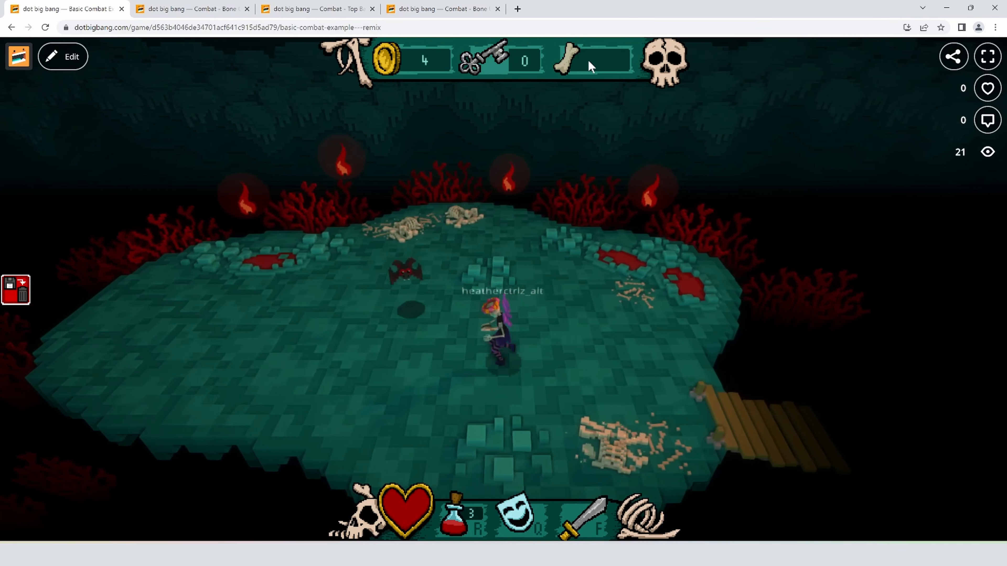
key("f")
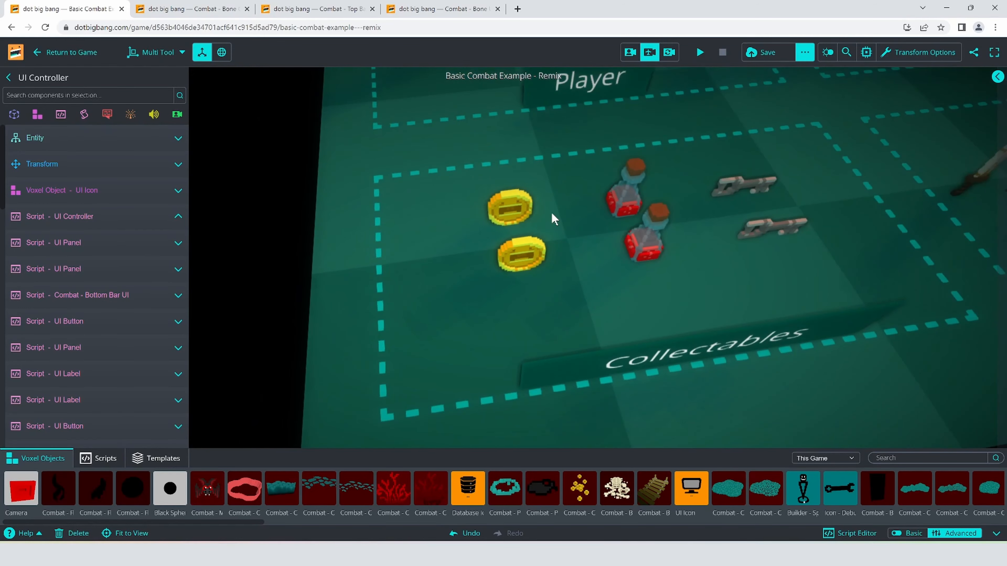
- Select both coins, both potions and both keys in the Collectables area and shift them together to free space beside the coins
left_click(531, 224)
left_click(520, 254, "shift")
left_click(654, 239, "shift")
left_click(632, 195, "shift")
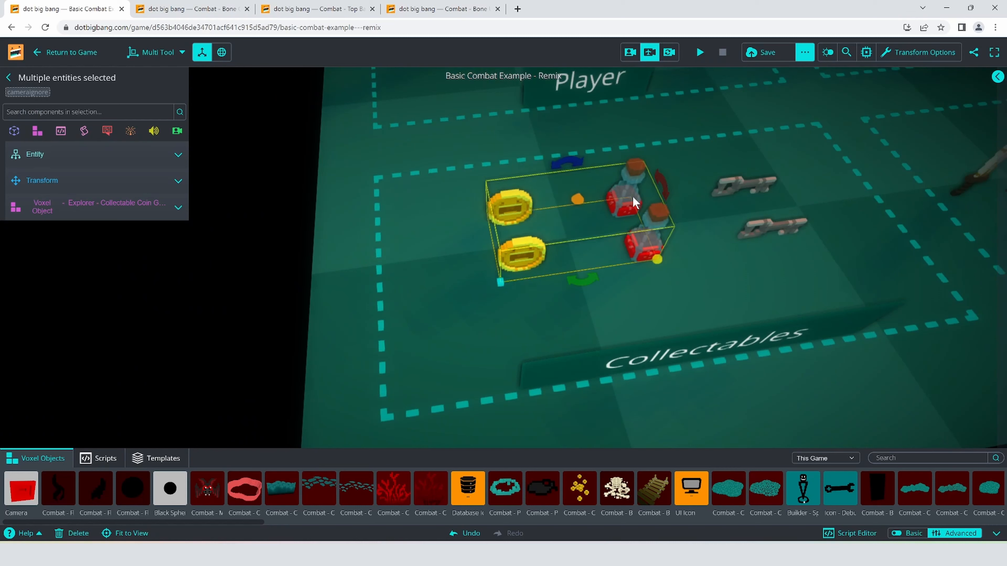
left_click(724, 182, "shift")
left_click(772, 225, "shift")
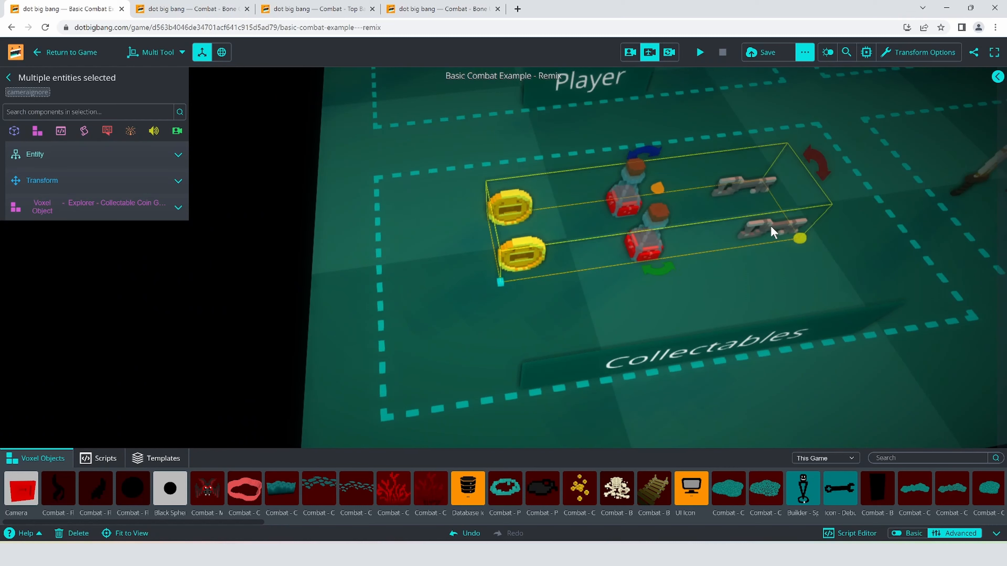
- Duplicate the two collectable coins and place the copies in the free space beside the originals
left_click(588, 209)
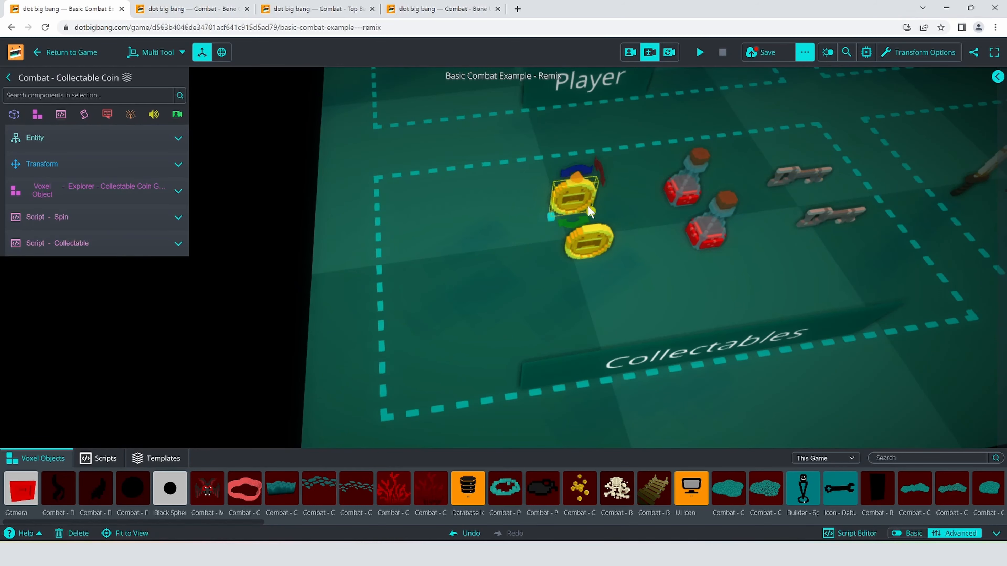
left_click(605, 240, "shift")
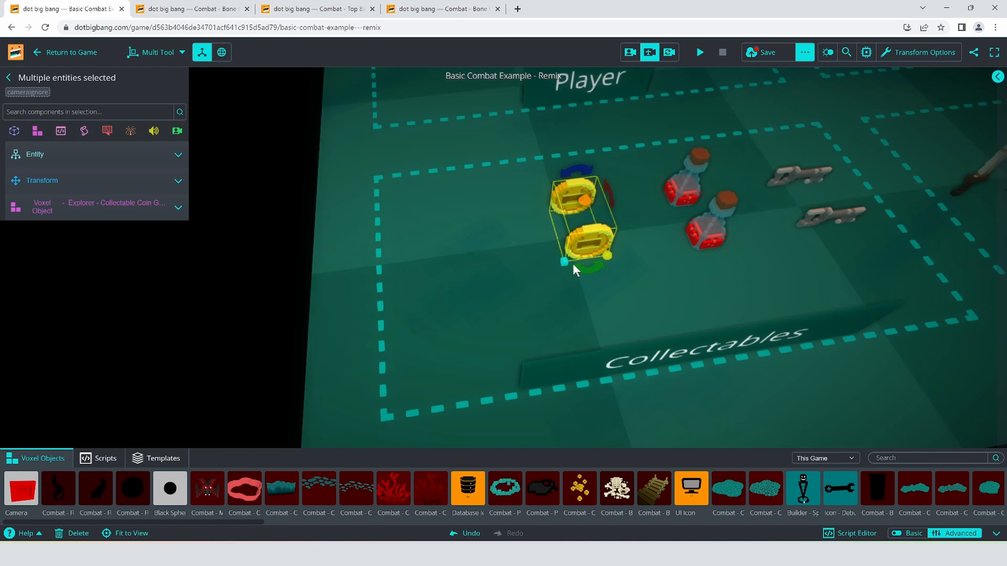
left_click_drag(564, 262, 461, 277, "alt")
left_click(520, 265)
- Change the Voxel Object of the copied Combat - Collectable Coin 1 to Combat - Bone Collectable
left_click(478, 220)
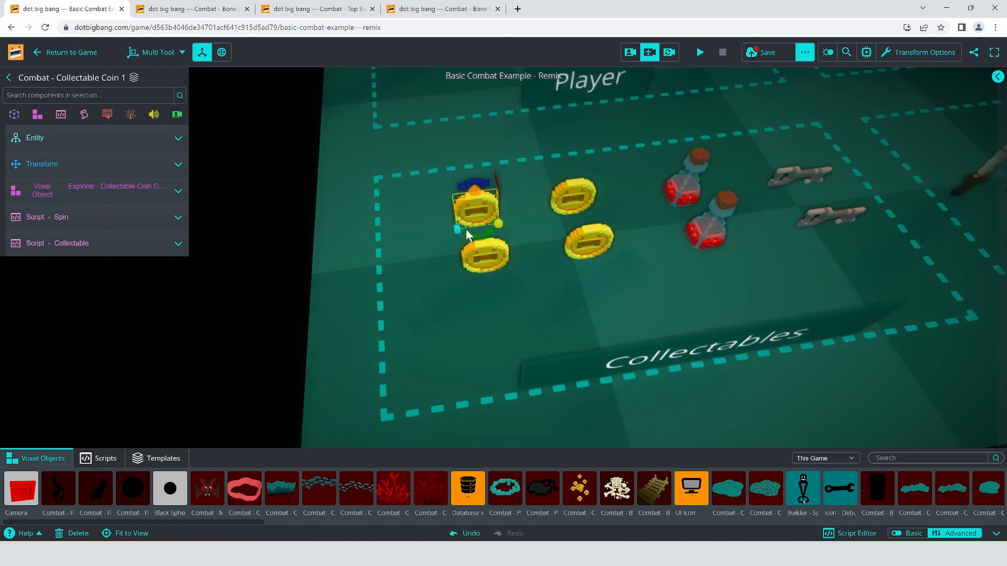
left_click(111, 225)
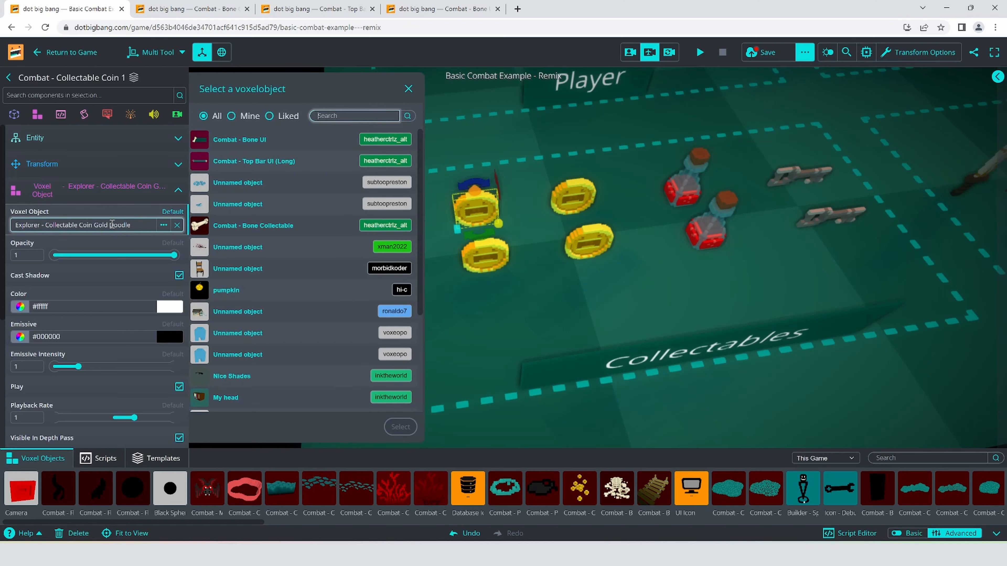
left_click(262, 225)
left_click(398, 425)
- Change the Voxel Object of the copied Combat - Collectable Coin (Collected) 1 to Combat - Bone Collectable
left_click(482, 266)
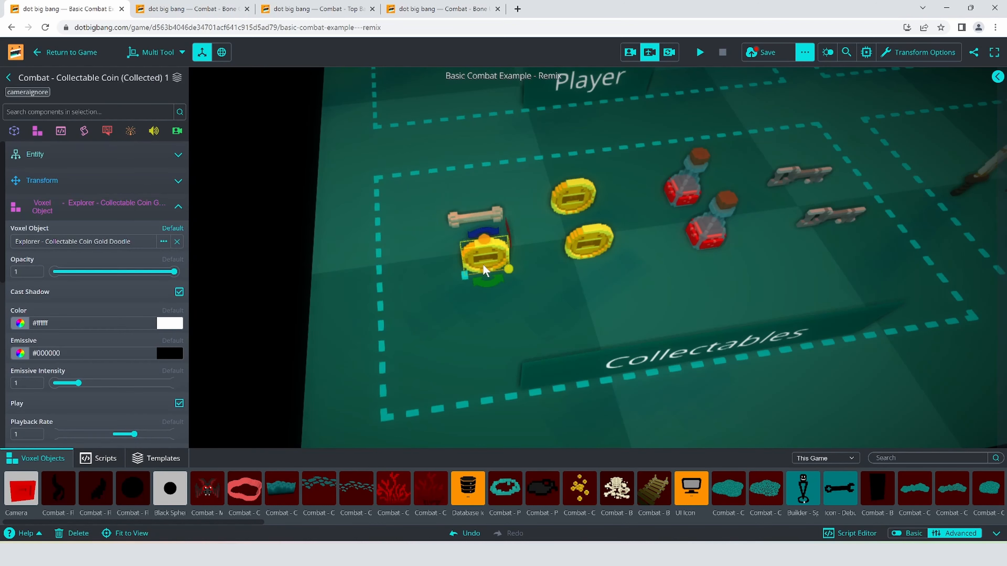
left_click(68, 235)
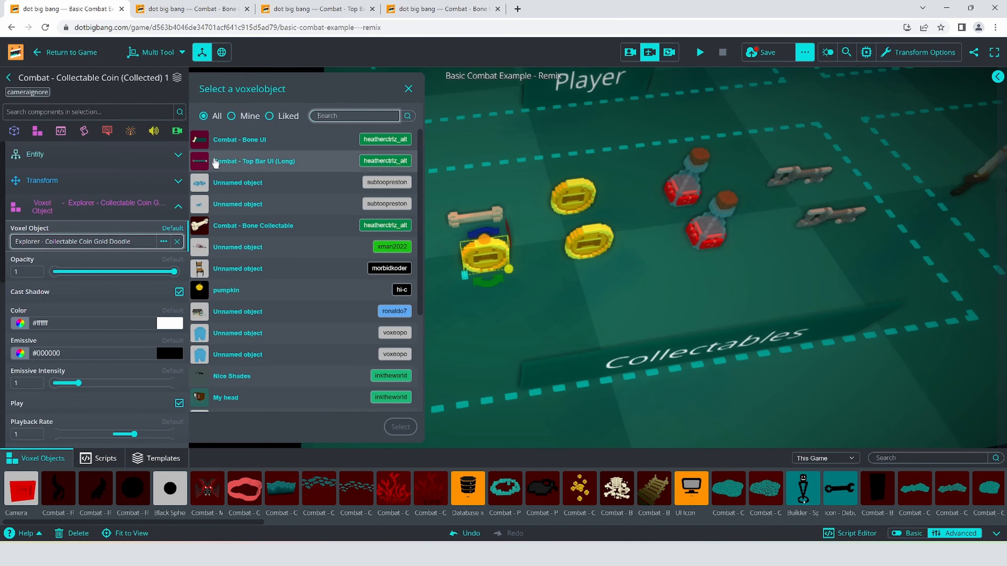
left_click(261, 225)
left_click(398, 425)
left_click(178, 206)
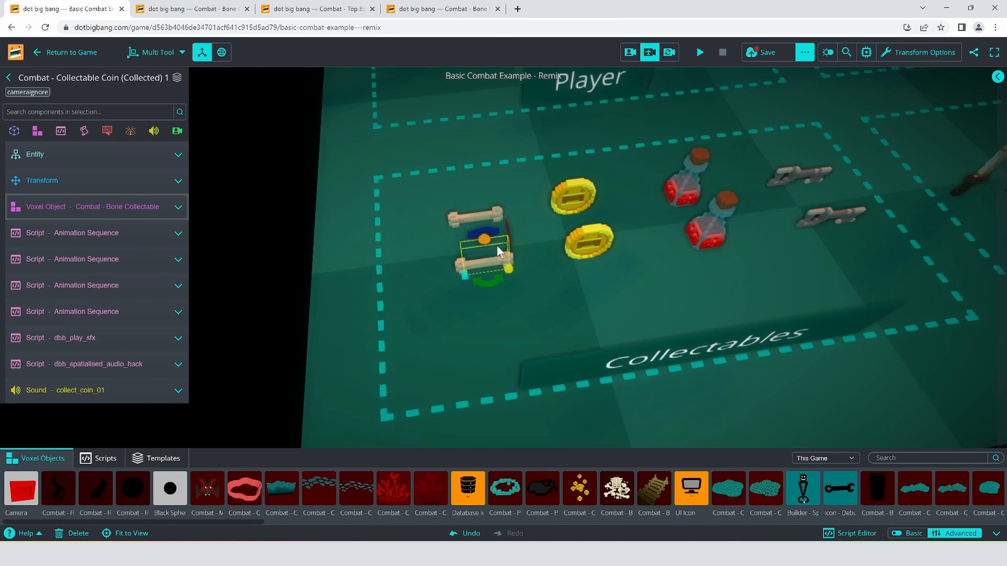
- Unlink both bone copies, Combat - Collectable Coin (Collected) 1 and Combat - Collectable Coin 1, from their coin templates
left_click(79, 152)
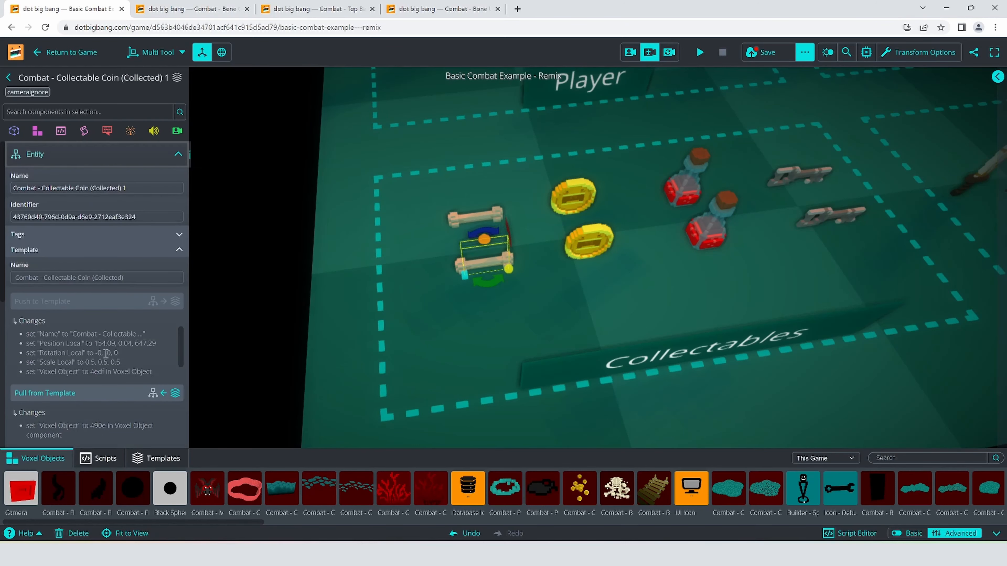
scroll(71, 278, "down", 3)
left_click(69, 359)
left_click(608, 341)
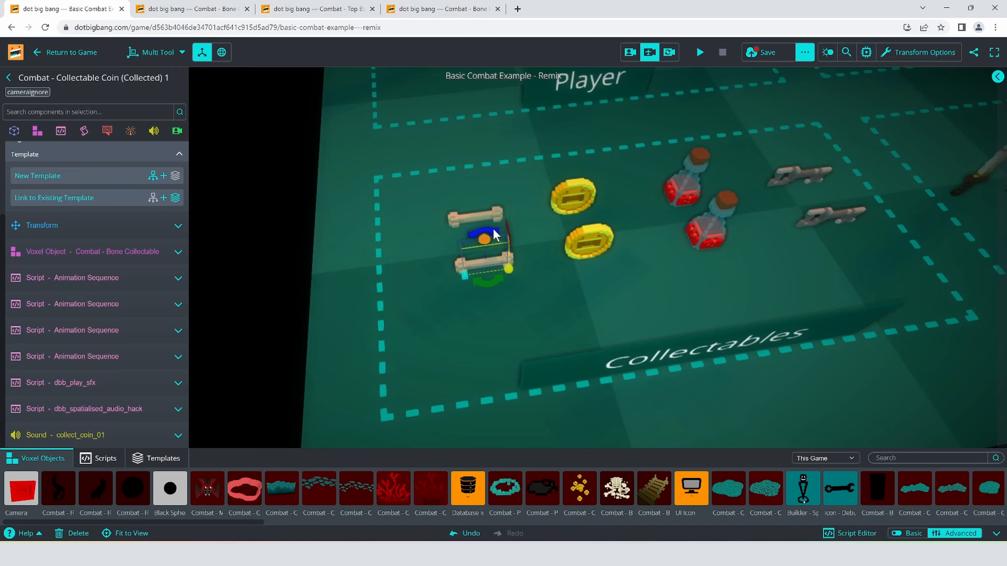
left_click(73, 339)
left_click(608, 341)
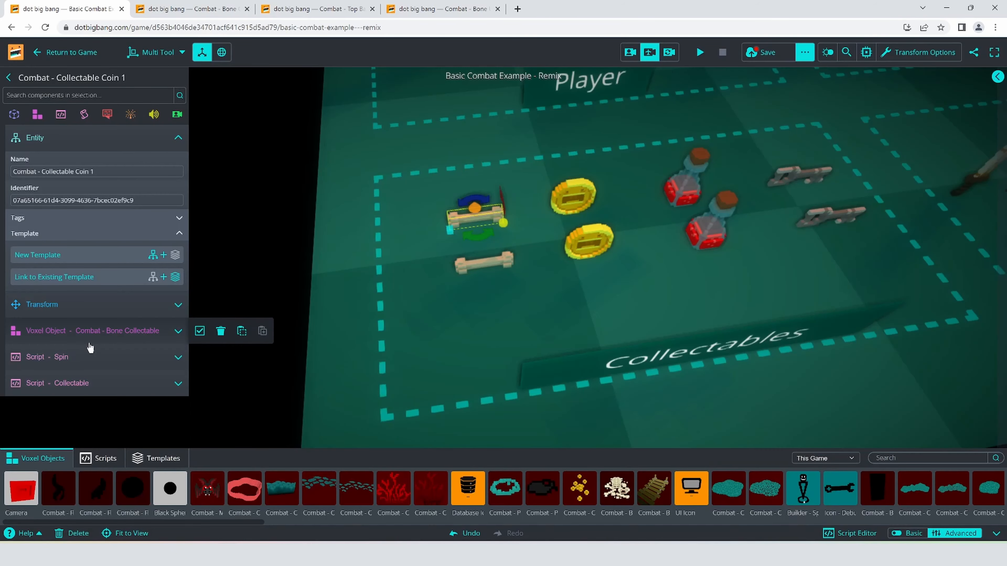
- Set the Data Id in the Collectable script of Combat - Collectable Coin 1 to Bone
mouse_move(88, 361)
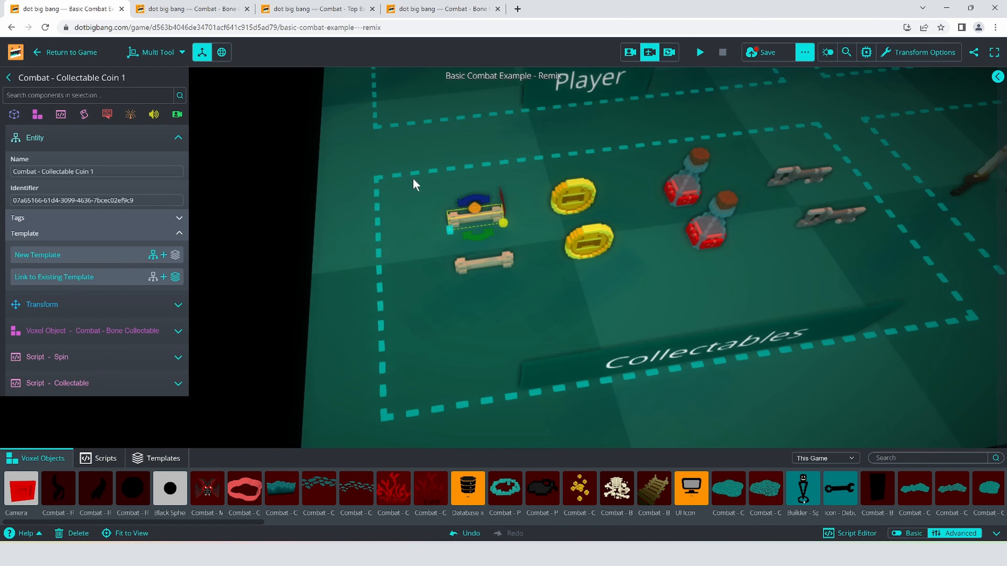
left_click(105, 383)
scroll(109, 371, "down", 5)
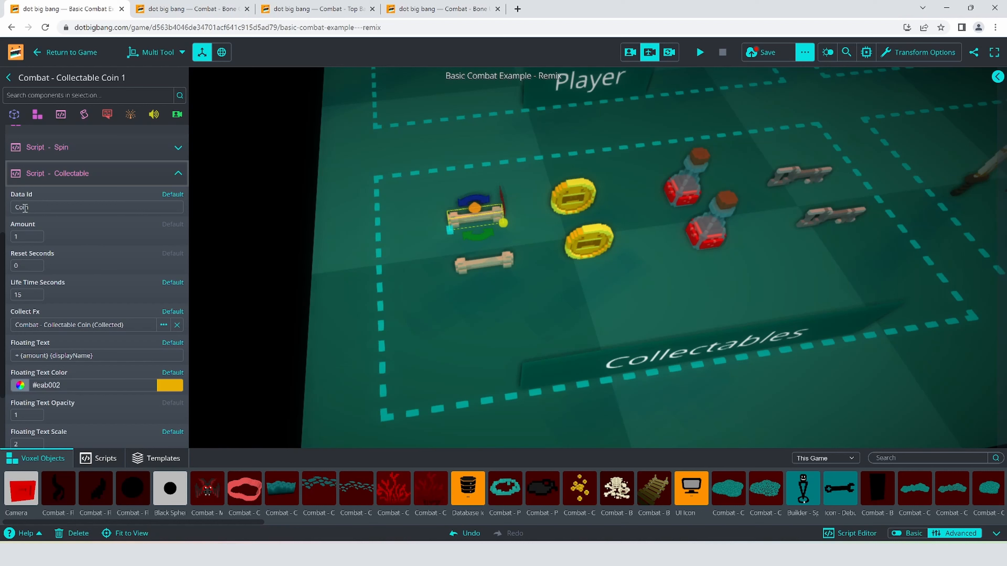
left_click(25, 208)
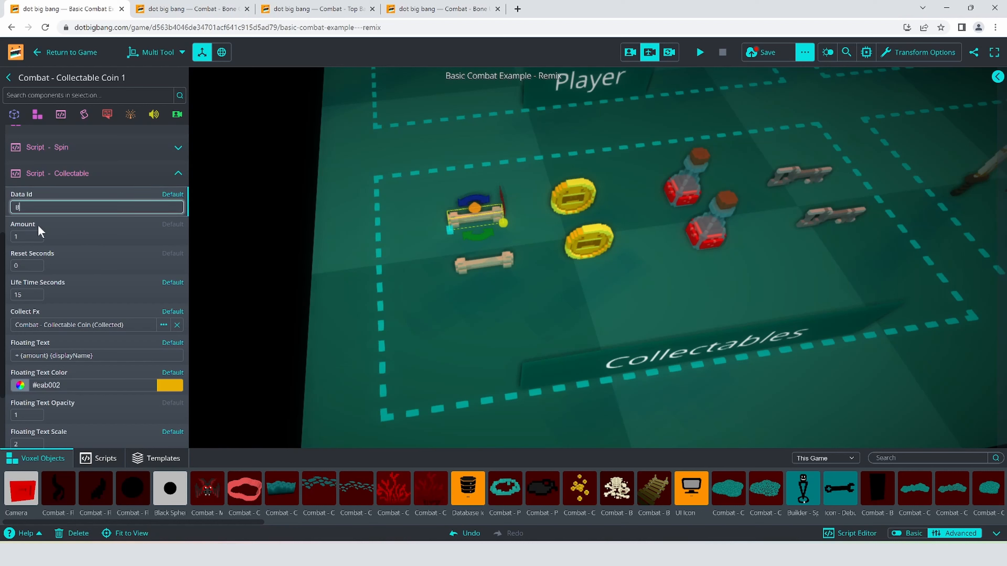
scroll(71, 257, "down", 1)
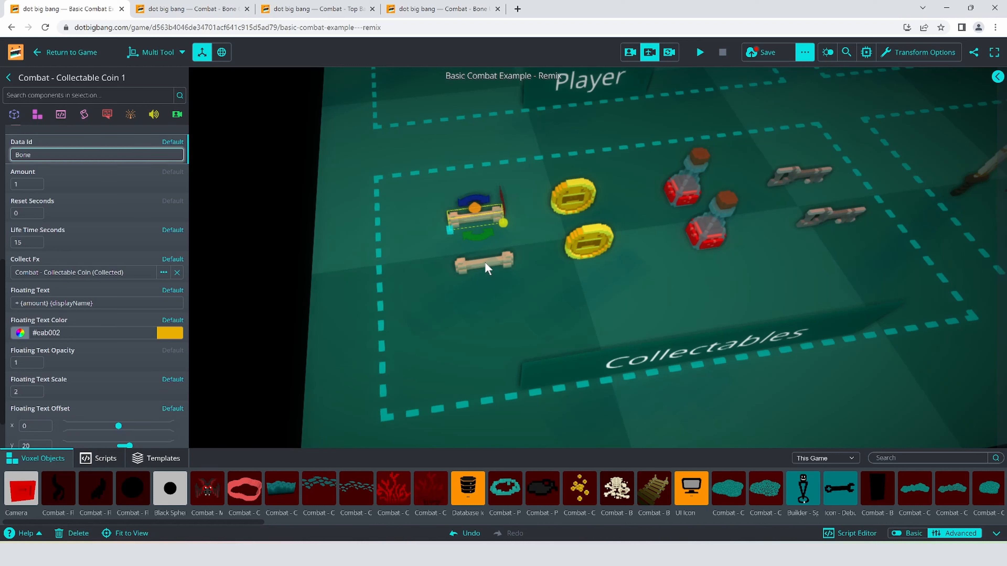
- Check the sound clip of Combat - Collectable Coin (Collected) 1 and rename this entity as Combat - Collectable Bone (Collected)
left_click(474, 262)
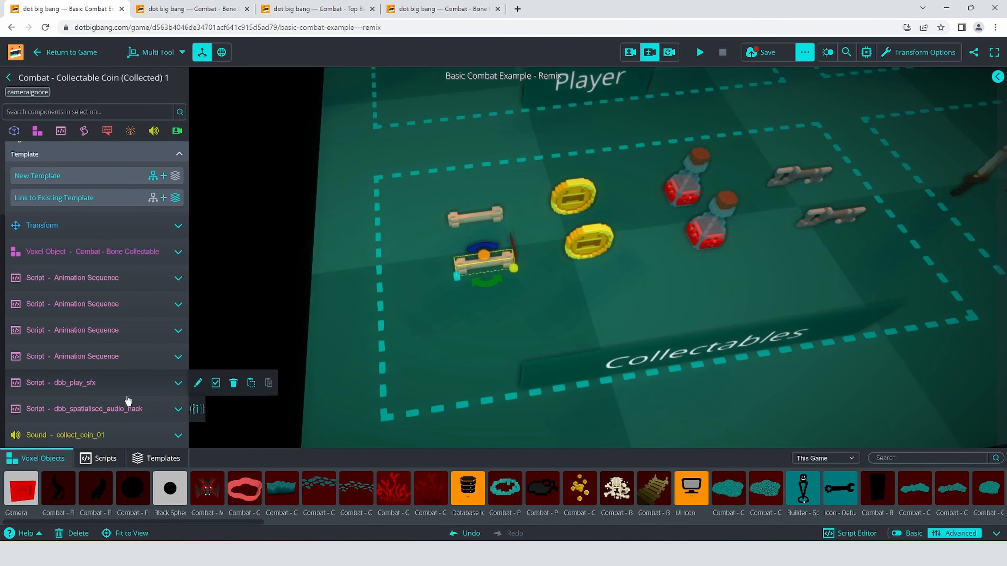
left_click(102, 435)
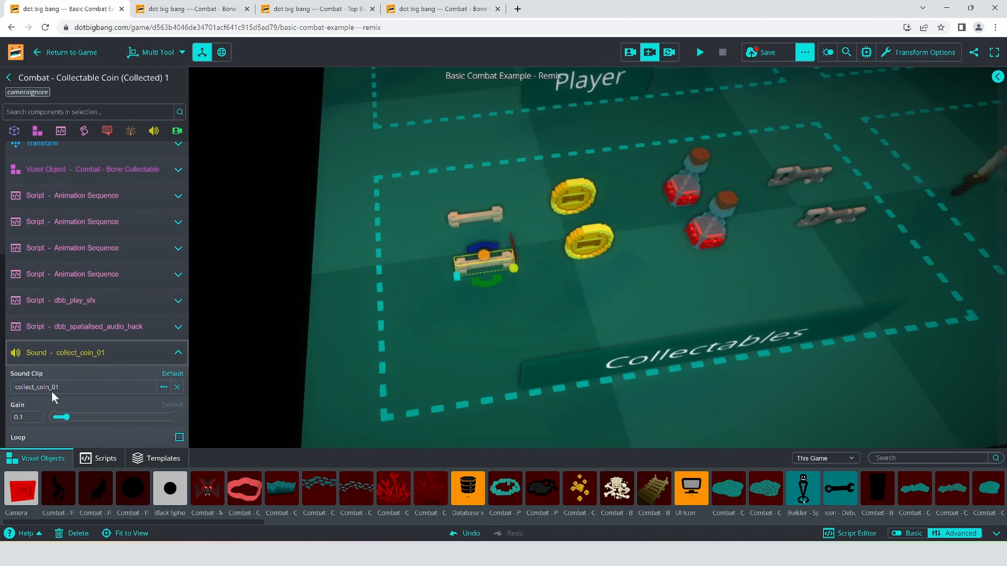
left_click(95, 355)
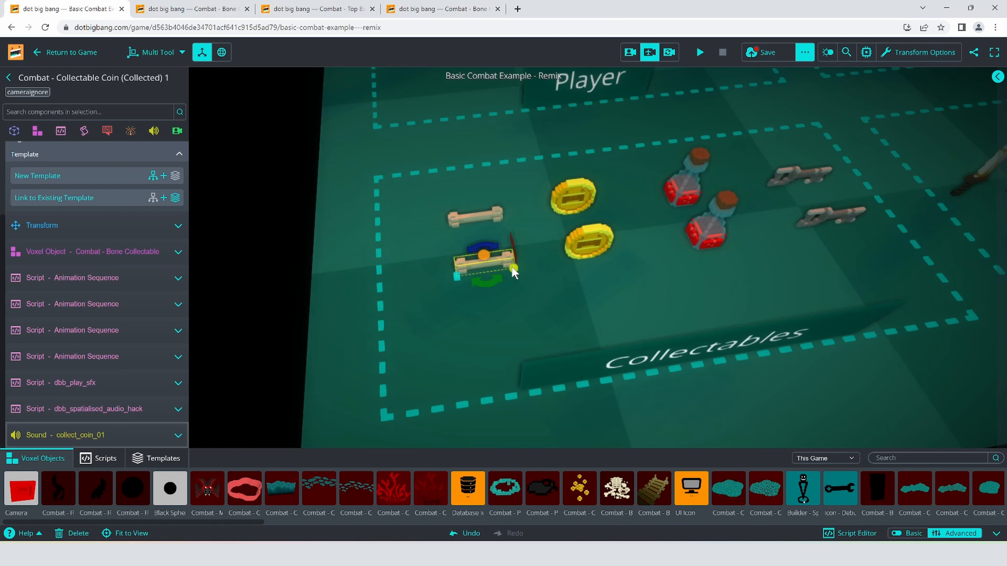
scroll(89, 213, "up", 3)
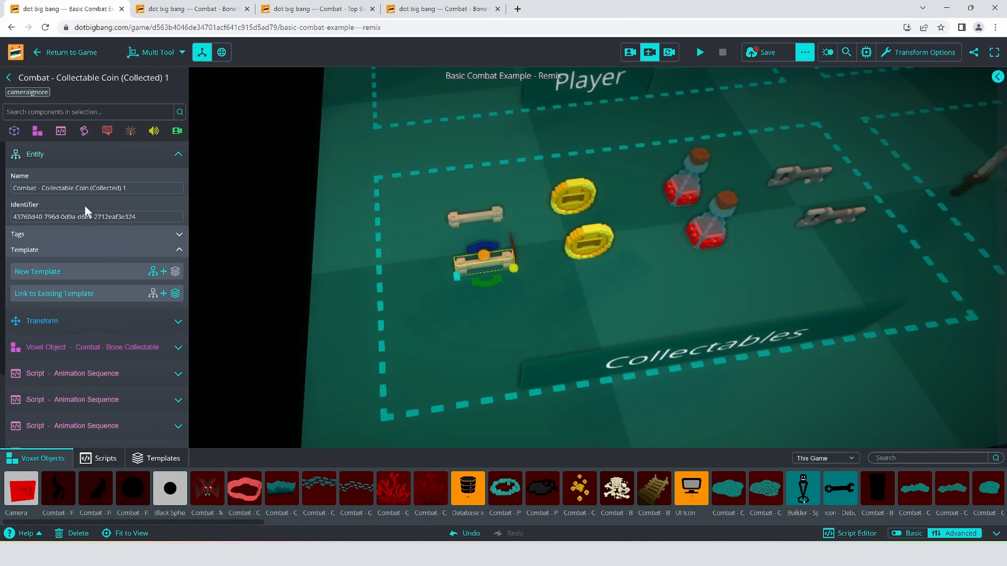
left_click(140, 187)
key("BackSpace")
key("BackSpace")
key("BackSpace")
key("BackSpace")
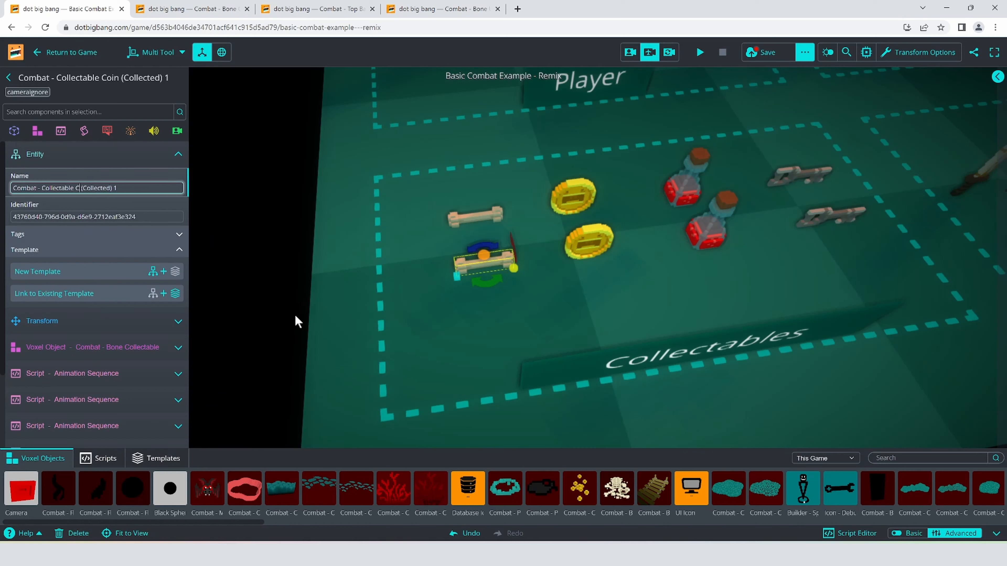
type("Bone")
key("End")
key("BackSpace")
key("BackSpace")
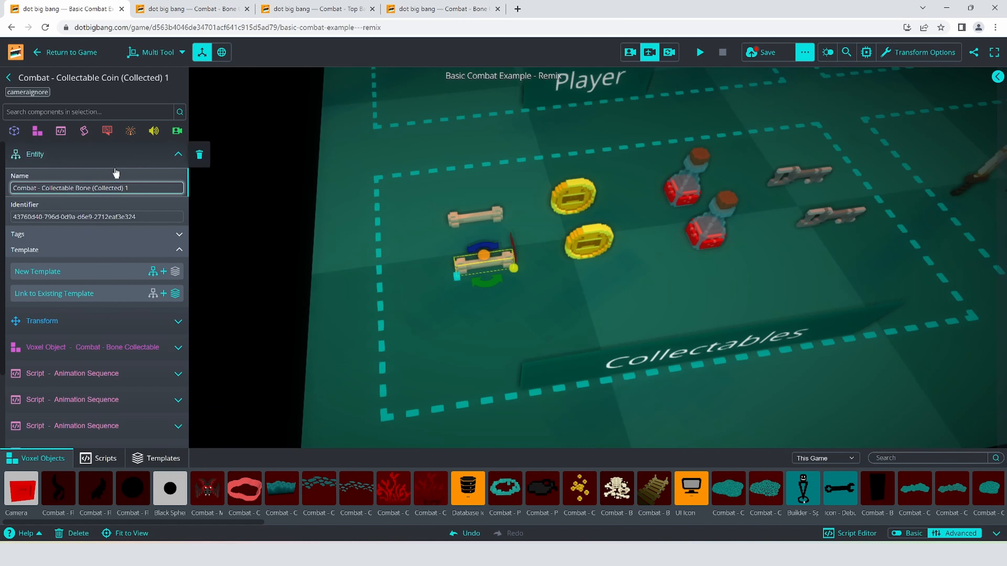
- Create a new template from the collected bone, name it Combat - Collectable Bone (Collected) and save it
left_click_drag(150, 192, 4, 163)
key("ctrl+c")
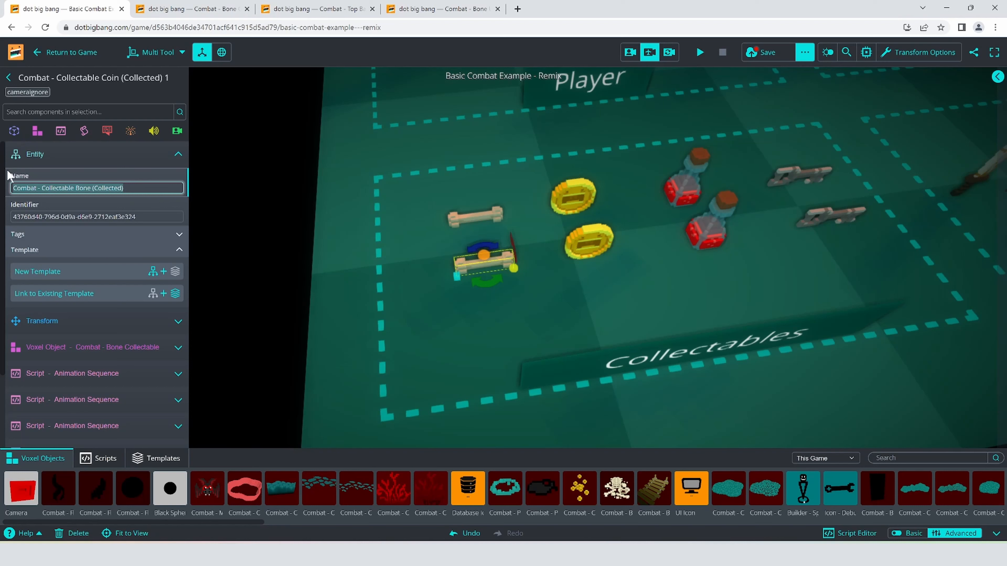
left_click(73, 271)
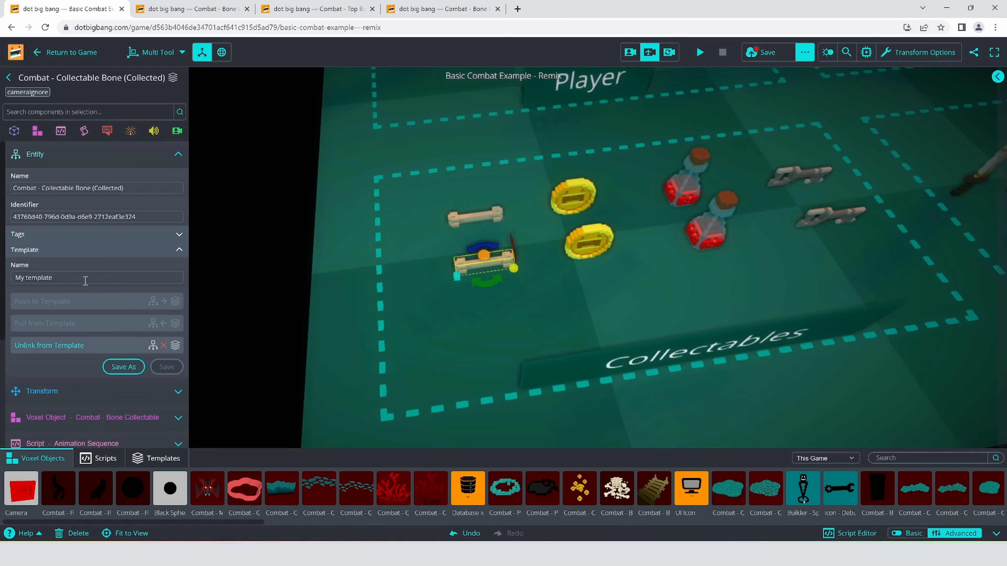
key("ctrl+v")
left_click(176, 369)
- Set the Collect Fx of Combat - Collectable Coin 1 to the Combat - Collectable Bone (Collected) template
left_click(476, 224)
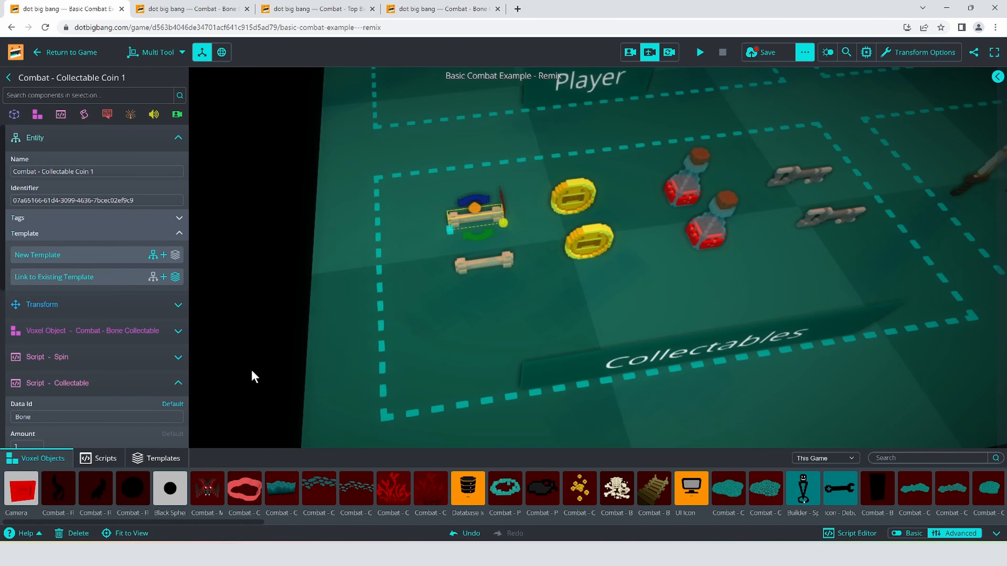
scroll(94, 391, "down", 4)
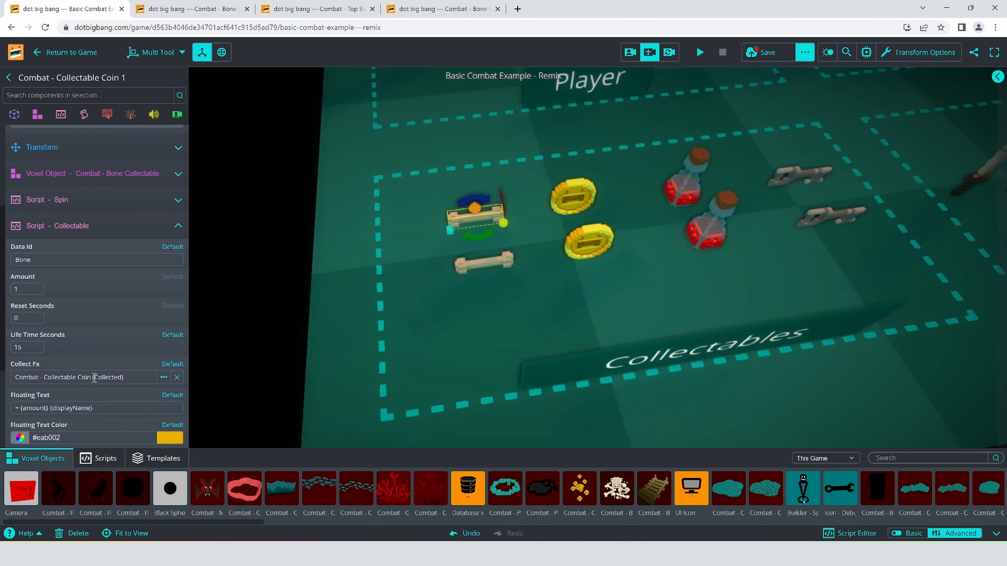
scroll(94, 377, "down", 1)
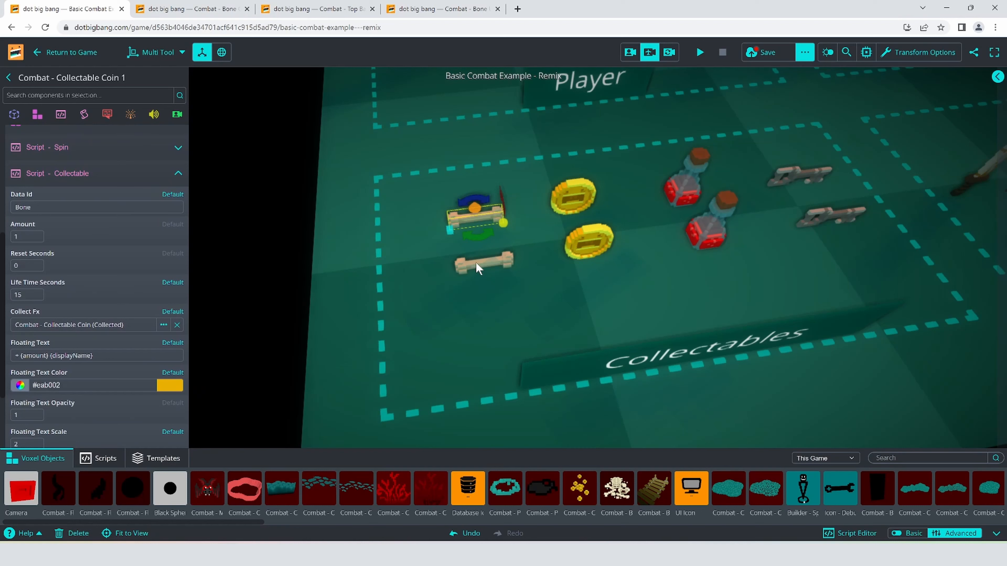
left_click(124, 326)
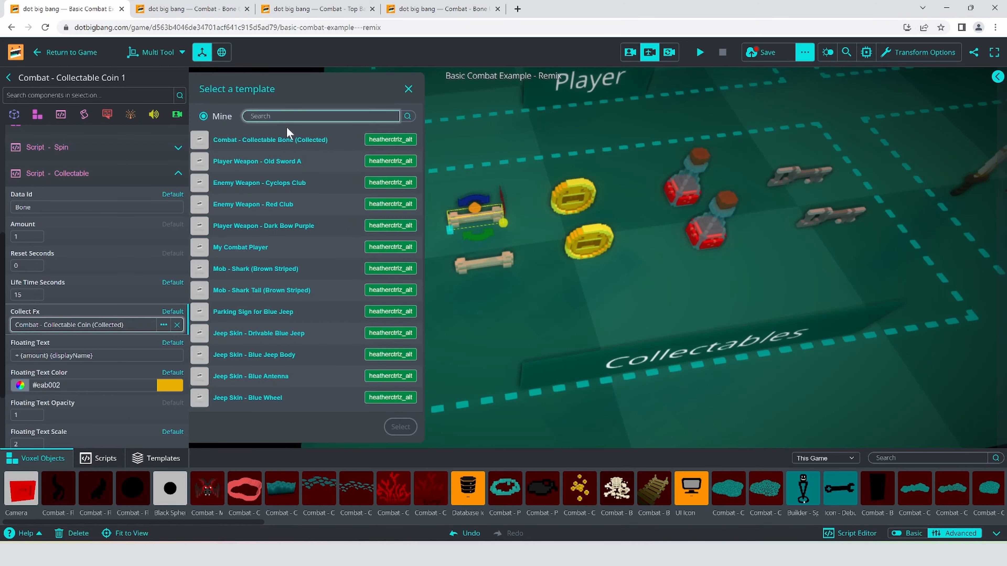
left_click(284, 147)
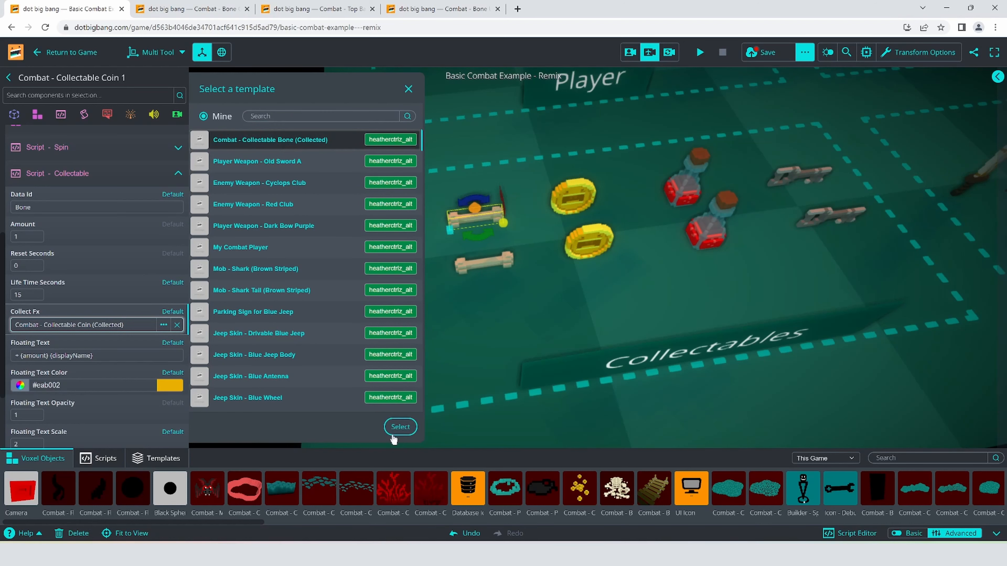
left_click(397, 428)
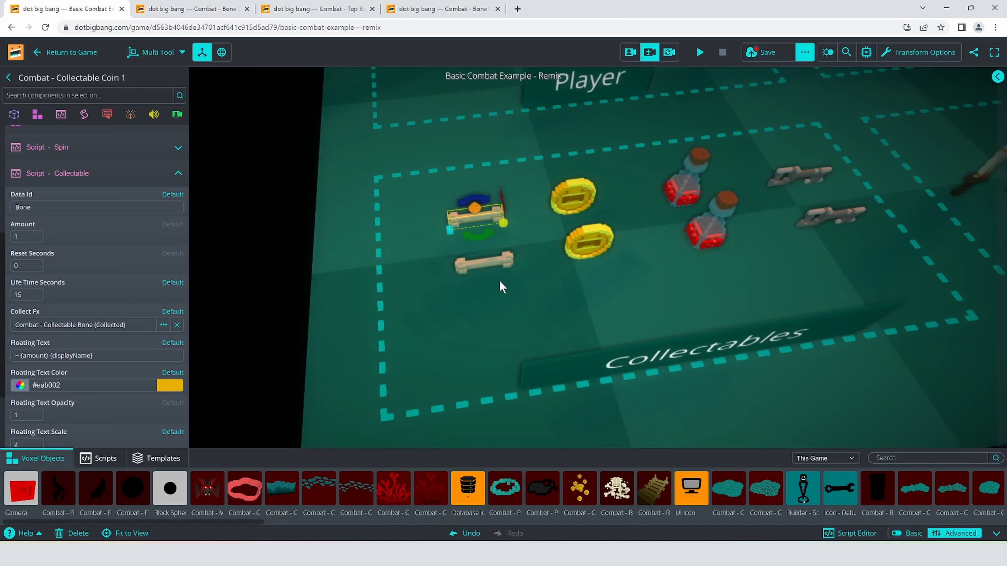
- Look through the remaining Collectable script settings and rename Combat - Collectable Coin 1 as Combat - Collectable Bone
scroll(113, 415, "down", 3)
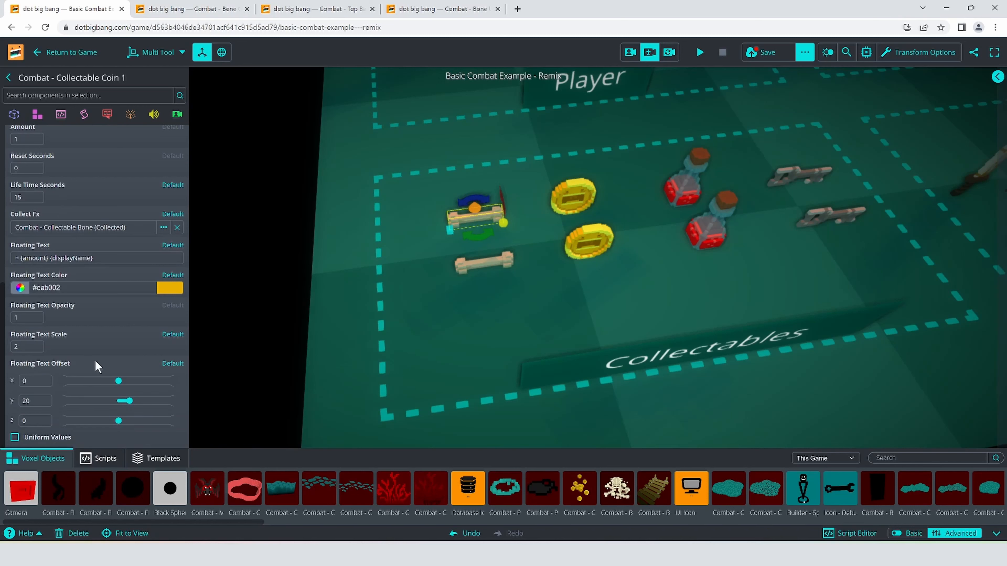
scroll(97, 364, "up", 10)
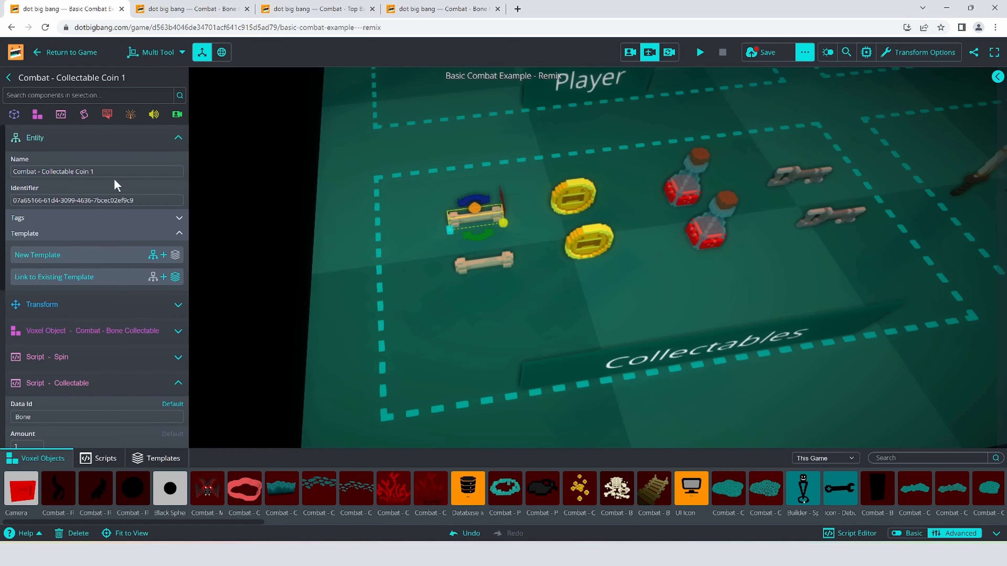
left_click(116, 172)
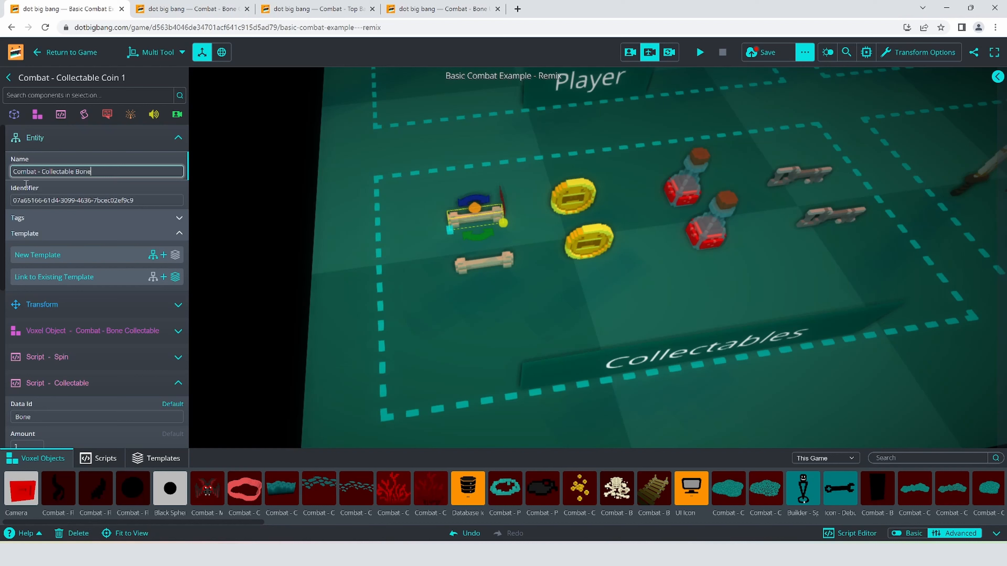
- Create a new template from the bone collectable, name it Combat - Collectable Bone and save it
left_click_drag(112, 172, 2, 167)
key("ctrl+c")
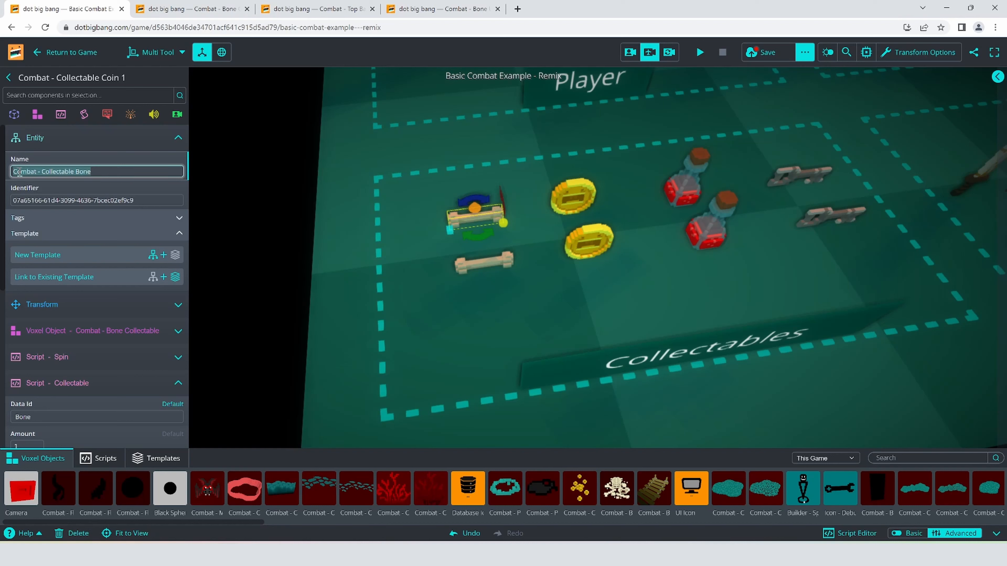
left_click(71, 257)
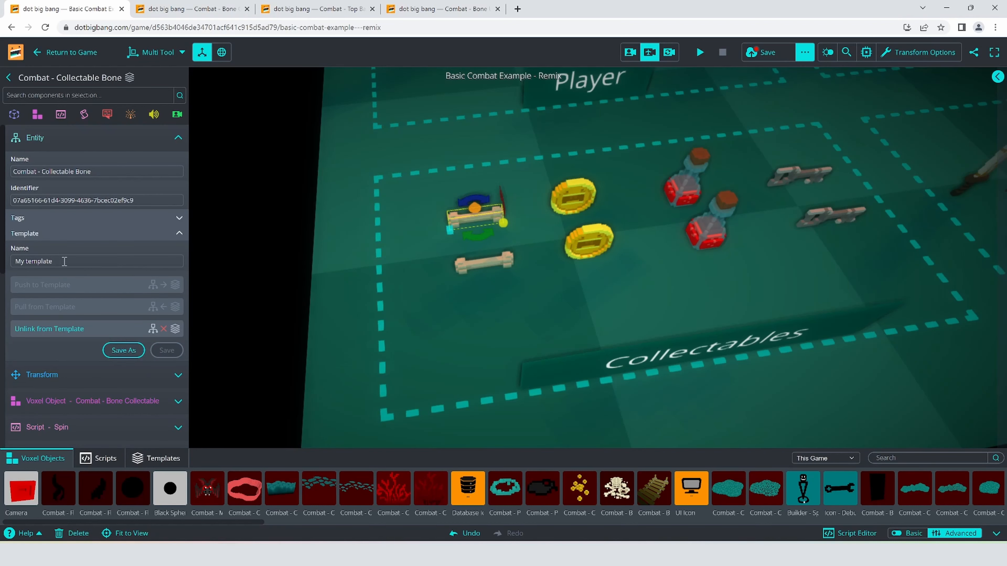
triple_click(64, 261)
key("ctrl+v")
left_click(166, 351)
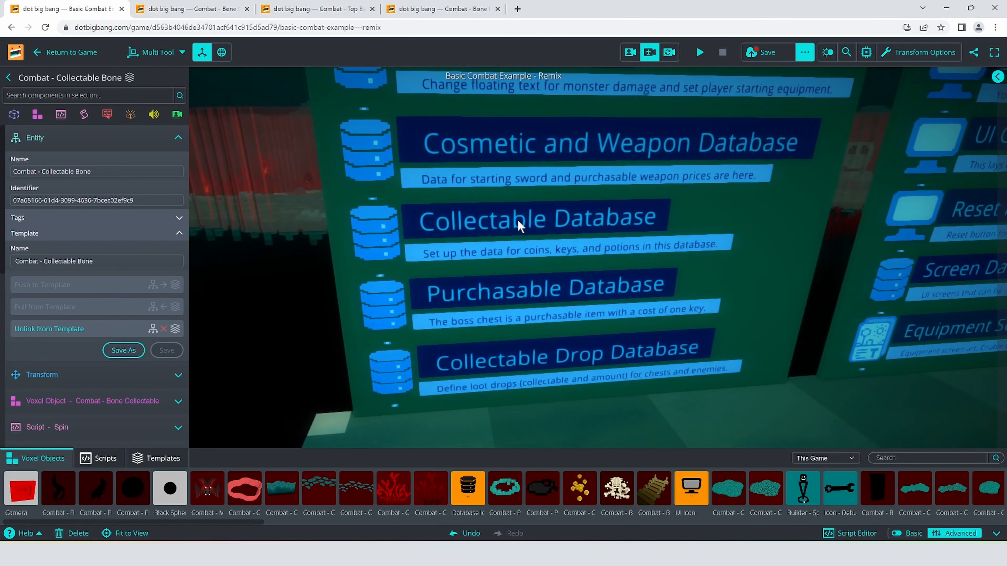
- Copy the coin's Collectable Data script in the Collectable Database entity and paste it there as an additional script component
right_click_drag(518, 221, 484, 240)
key("s")
left_click(422, 240)
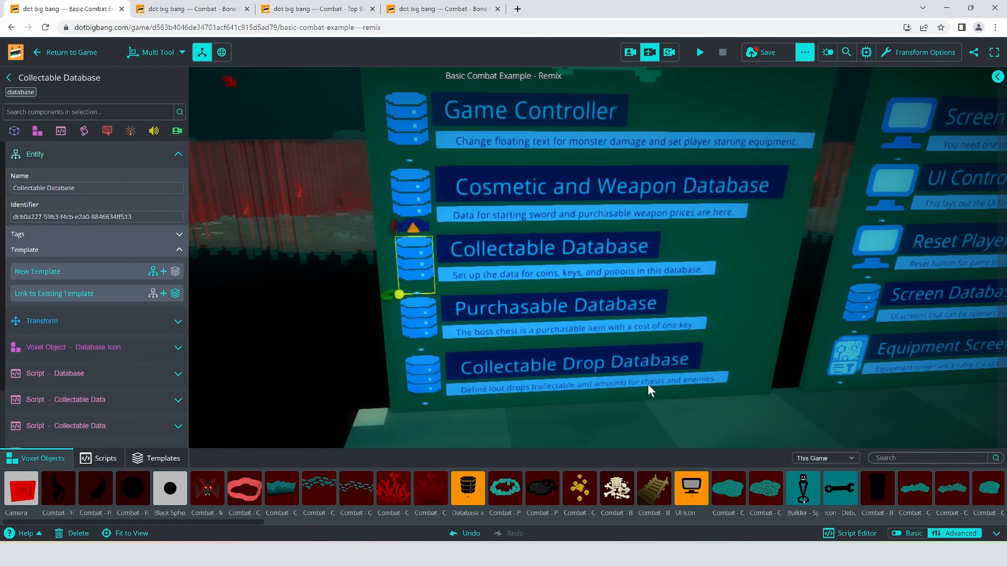
left_click(70, 155)
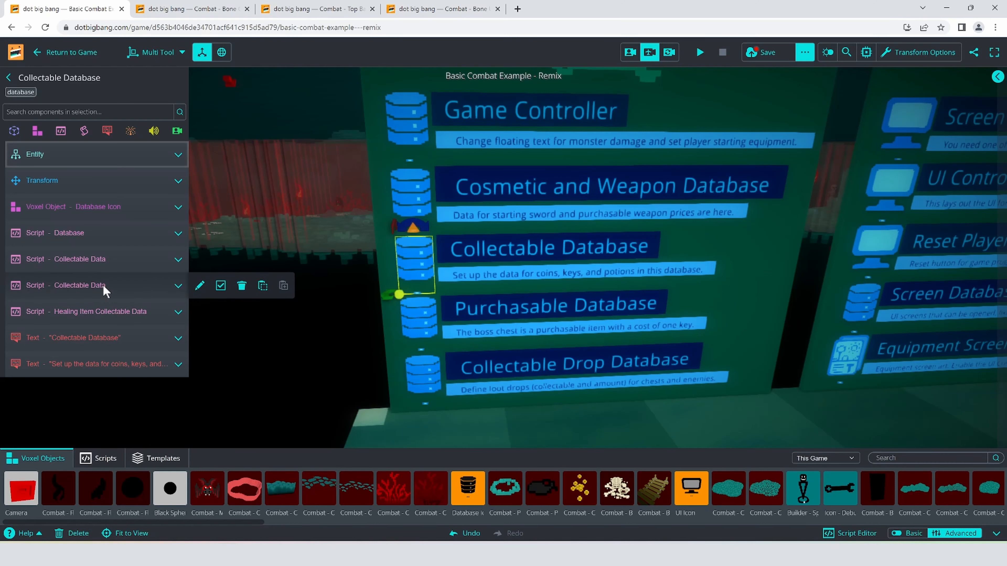
left_click(95, 287)
left_click(94, 282)
left_click(98, 256)
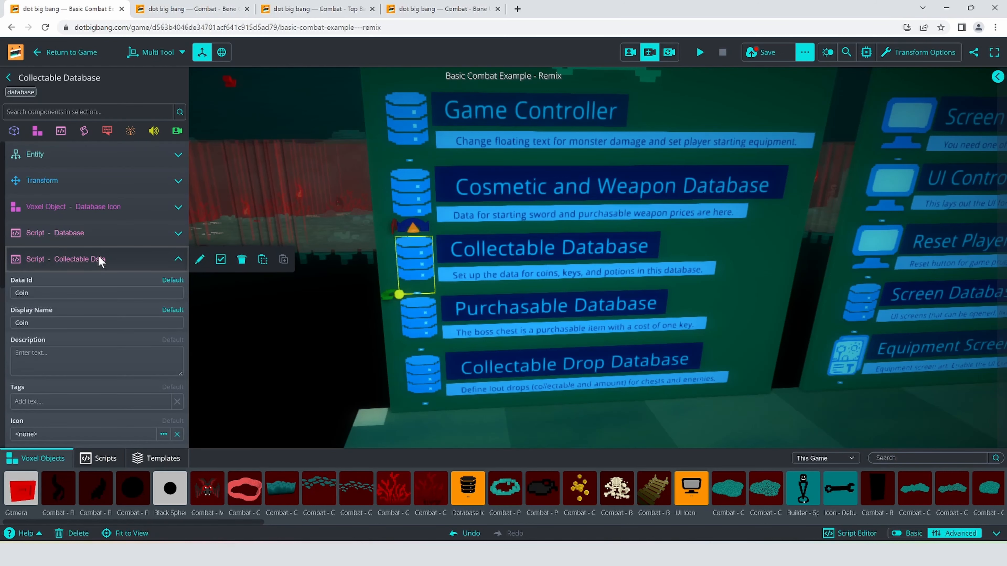
left_click(97, 257)
left_click(263, 260)
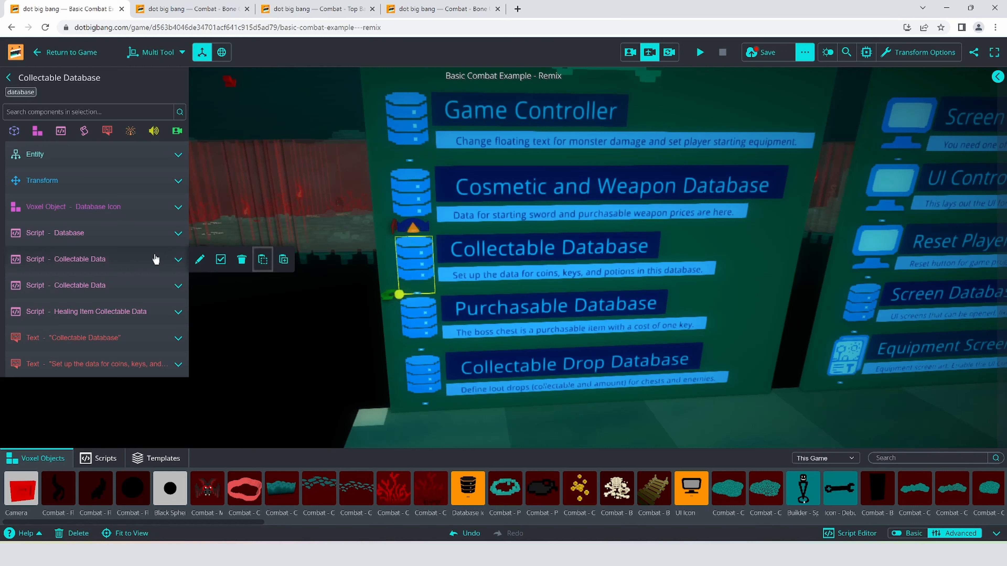
left_click(60, 130)
left_click(67, 163)
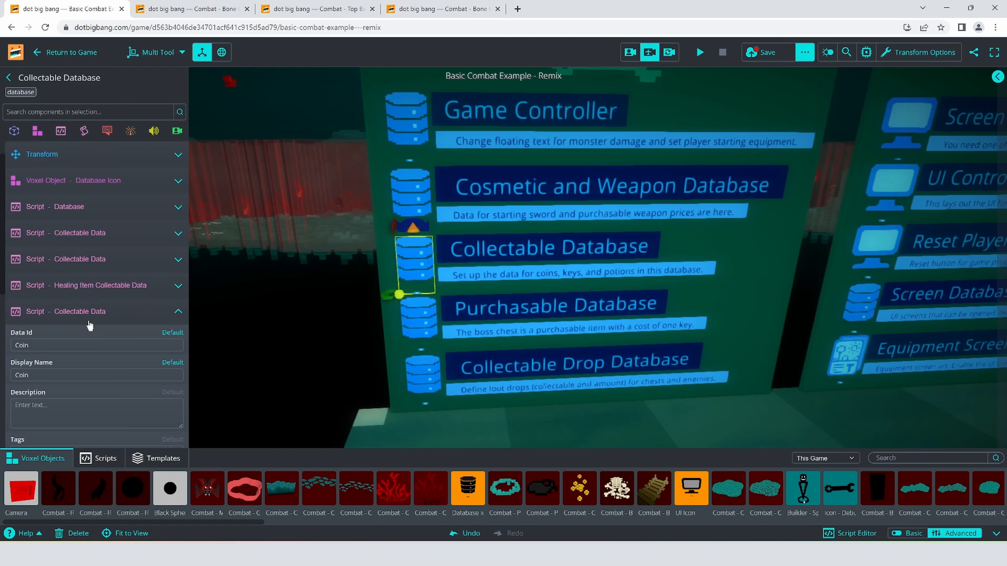
- Set the Data Id and Display Name of the pasted Collectable Data script to Bone
double_click(58, 293)
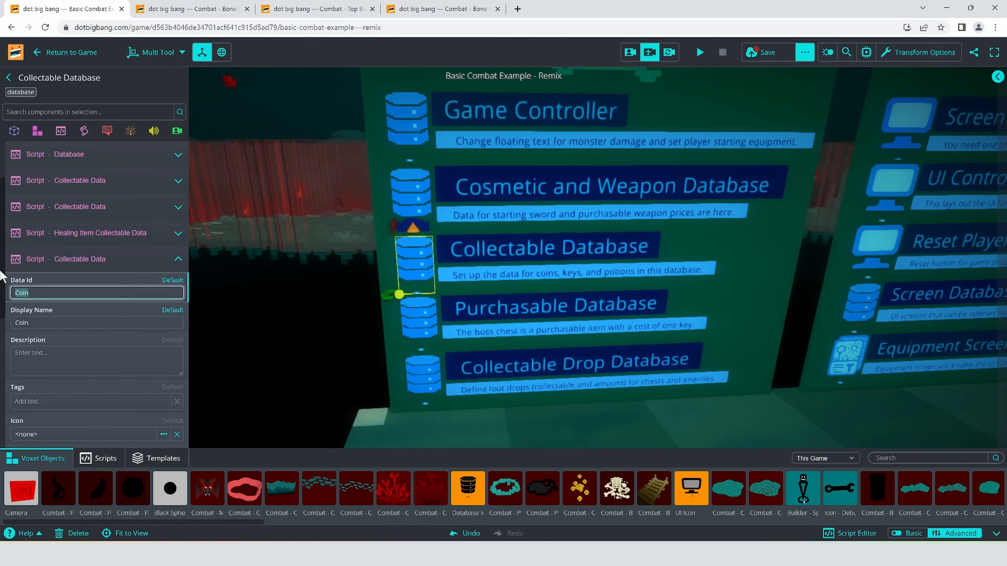
type("Bone")
double_click(51, 321)
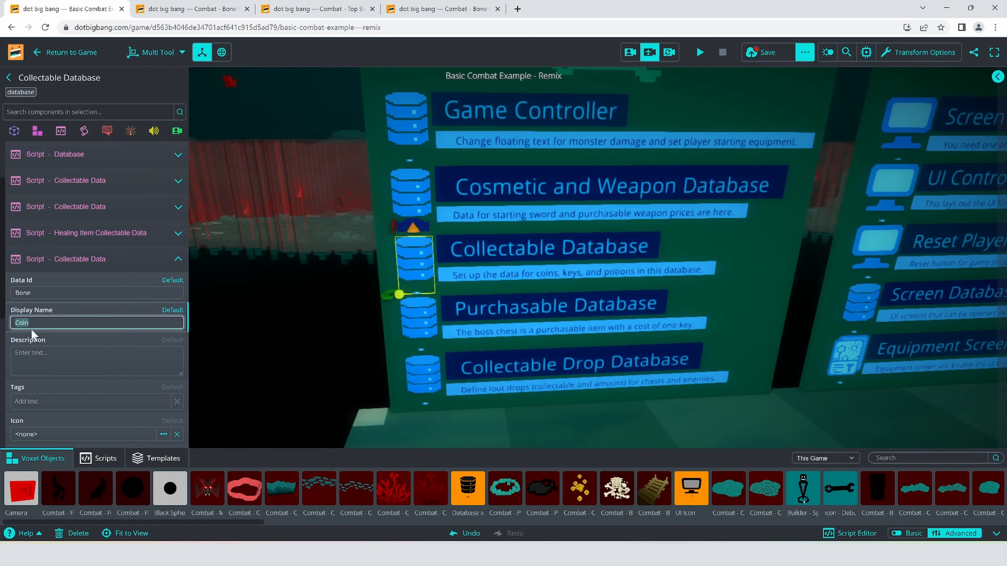
type("Bone")
- Set the Collectable Template of the bone's Collectable Data script to Combat - Collectable Bone
scroll(44, 309, "down", 4)
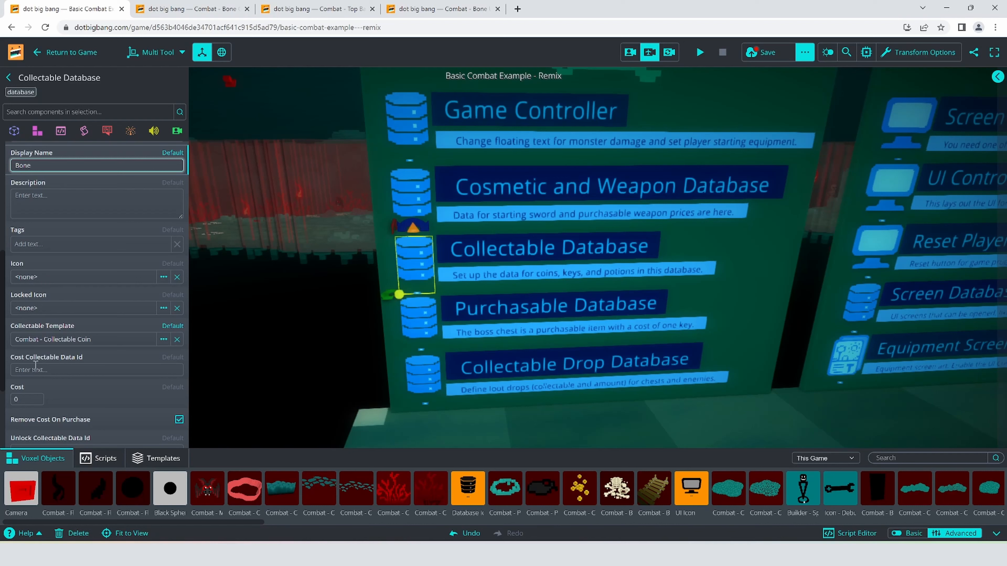
scroll(43, 334, "down", 1)
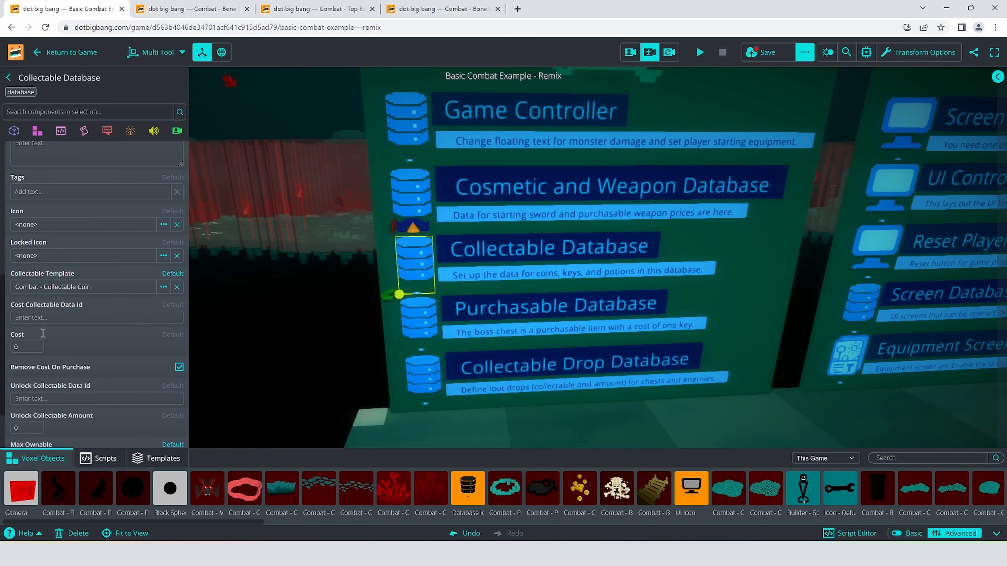
left_click(52, 287)
left_click(242, 142)
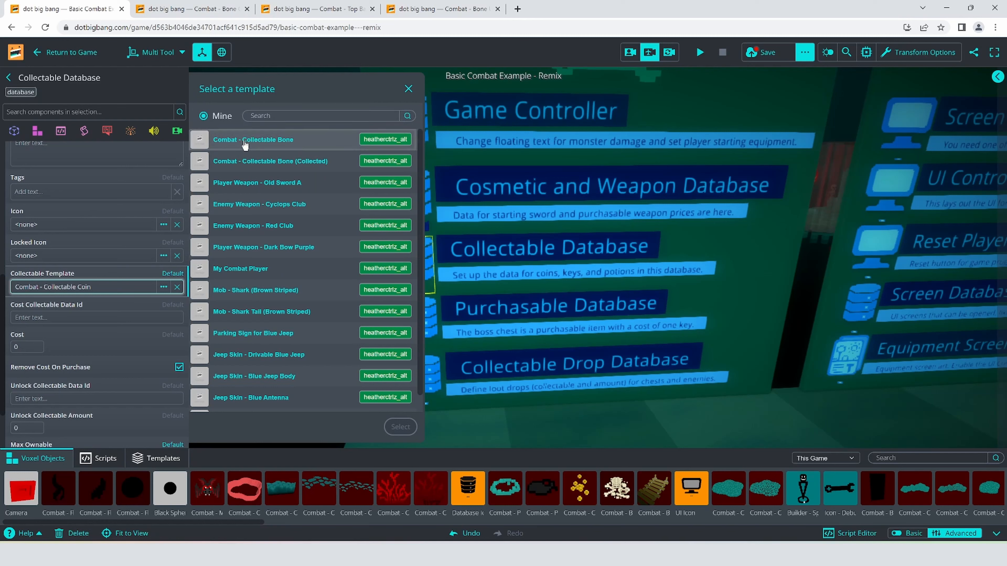
left_click(401, 427)
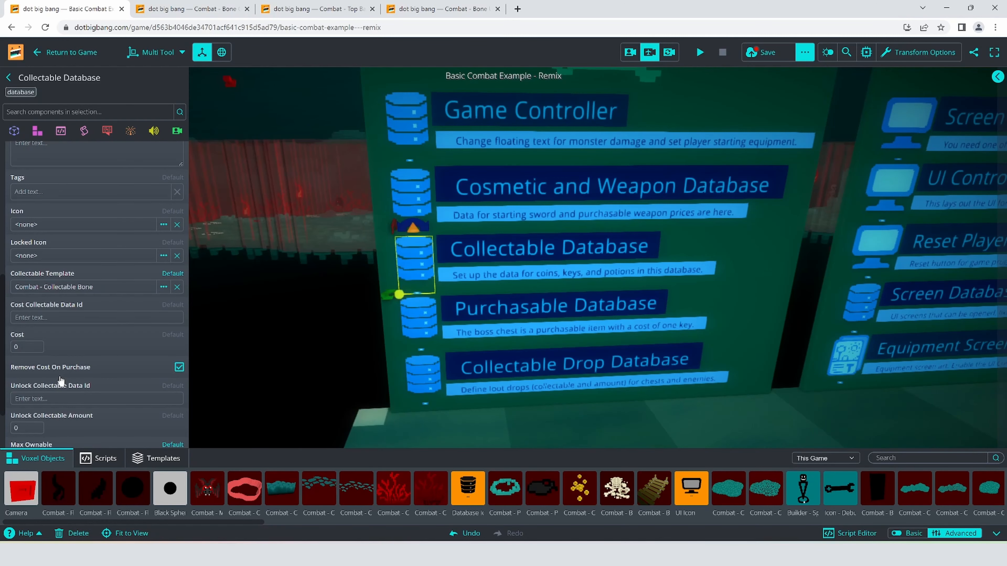
- Set Max Ownable of the bone's Collectable Data script to 99 and save the game
scroll(61, 373, "down", 2)
scroll(61, 367, "down", 1)
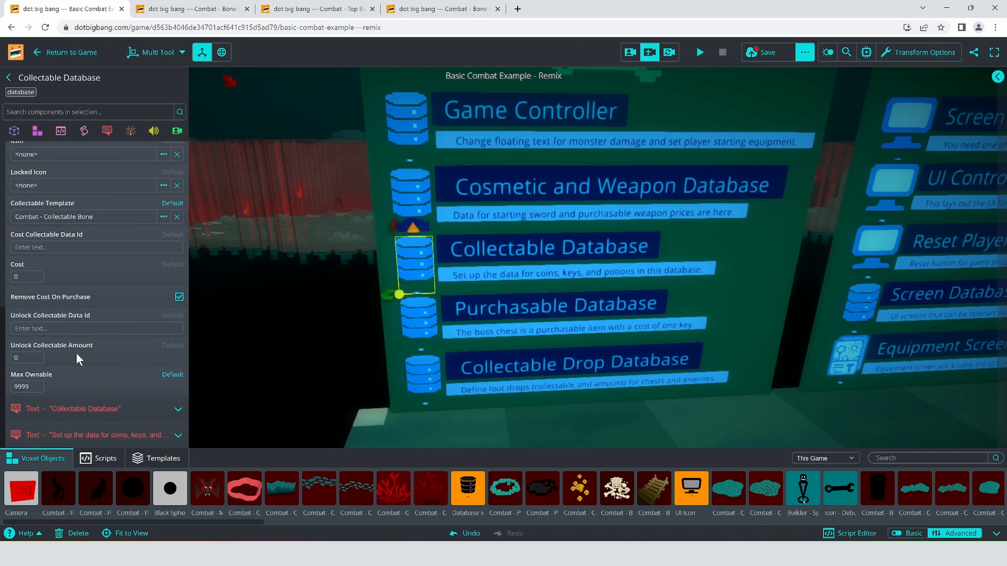
double_click(37, 386)
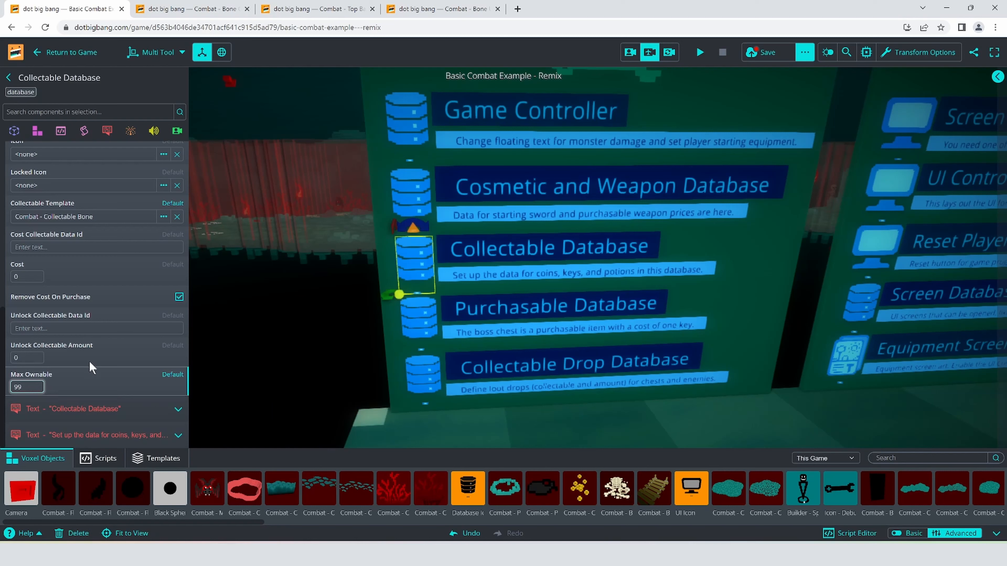
scroll(93, 286, "up", 10)
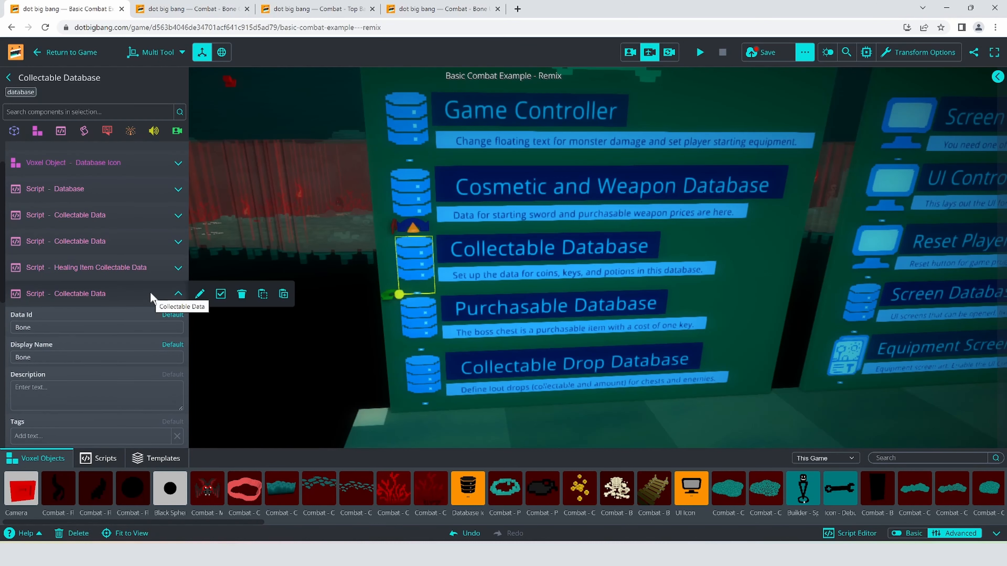
left_click(774, 53)
- Go to the neighbouring board in the scene and select the UI Controller entity
mouse_move(454, 195)
right_mouse_down()
mouse_move(519, 236)
mouse_move(528, 189)
mouse_move(479, 189)
mouse_move(466, 160)
mouse_move(455, 205)
right_mouse_up()
key("d")
key("s")
key("w")
key("s")
left_click(100, 295)
right_click_drag(436, 317, 503, 276)
key("w")
key("w")
key("s")
left_click(374, 264)
- Find the coinAmount UI Label script in the UI Controller, copy it and paste it there as a new script component
scroll(80, 329, "down", 5)
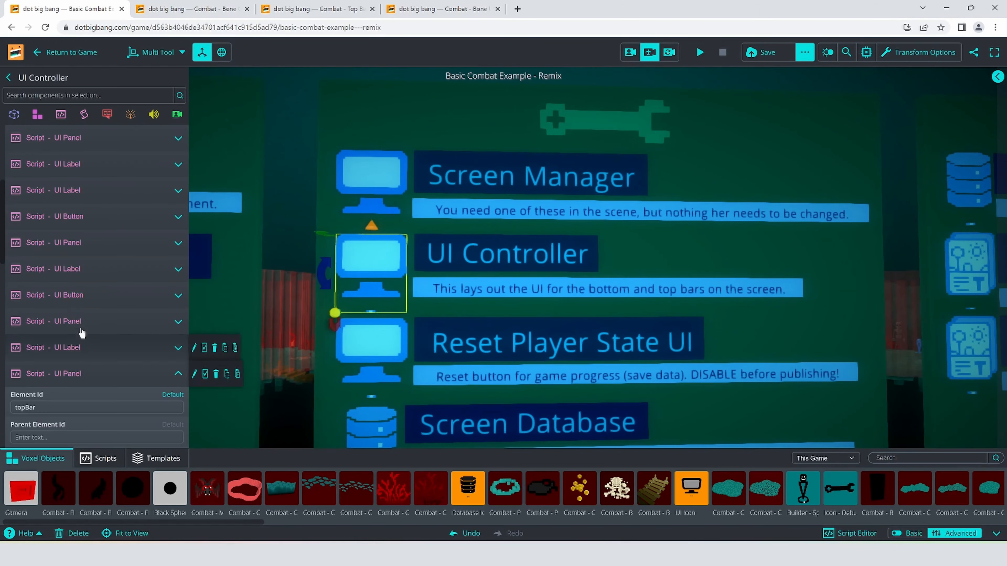
left_click(101, 380)
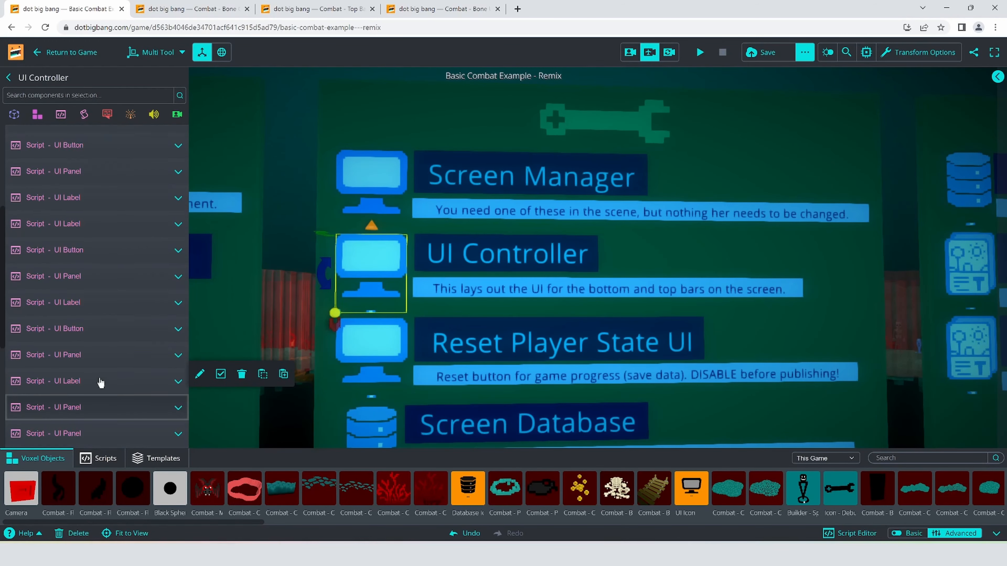
scroll(75, 248, "up", 3)
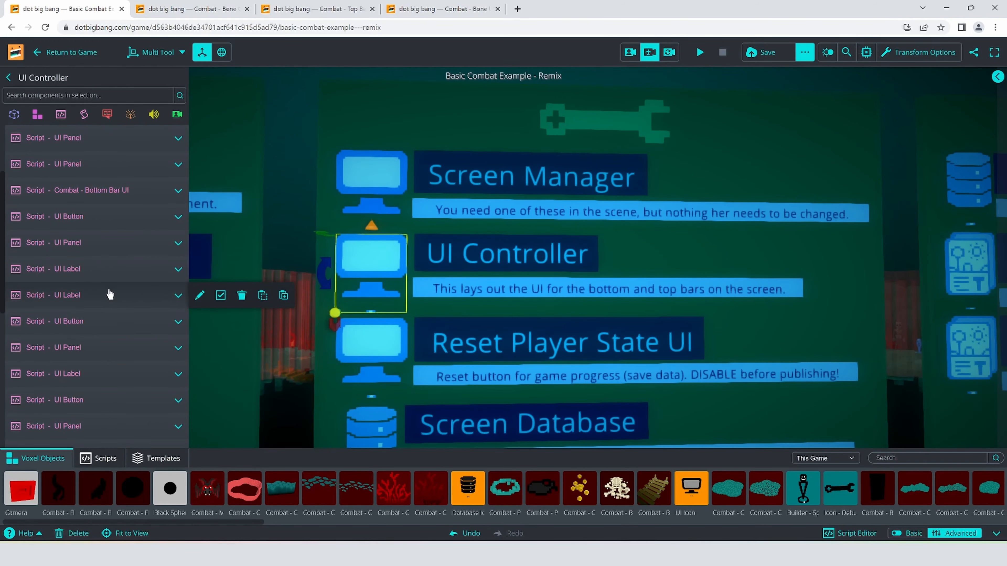
scroll(110, 295, "up", 4)
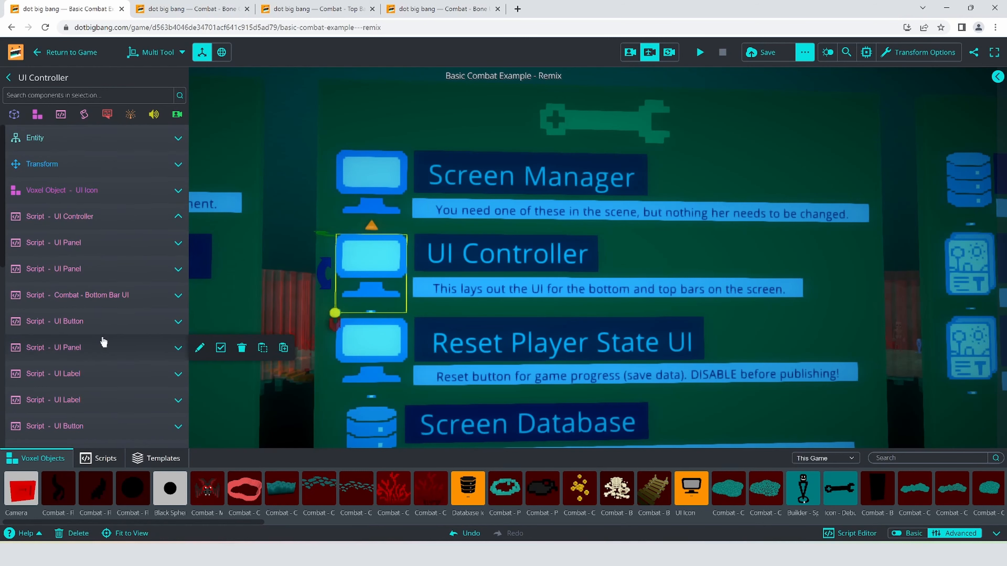
scroll(102, 341, "down", 10)
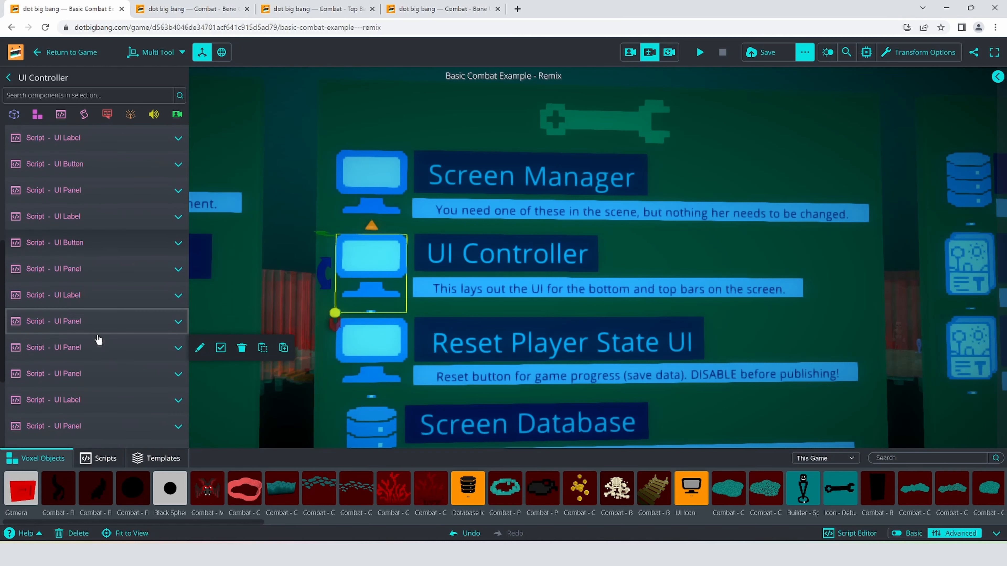
left_click(105, 294)
left_click(105, 295)
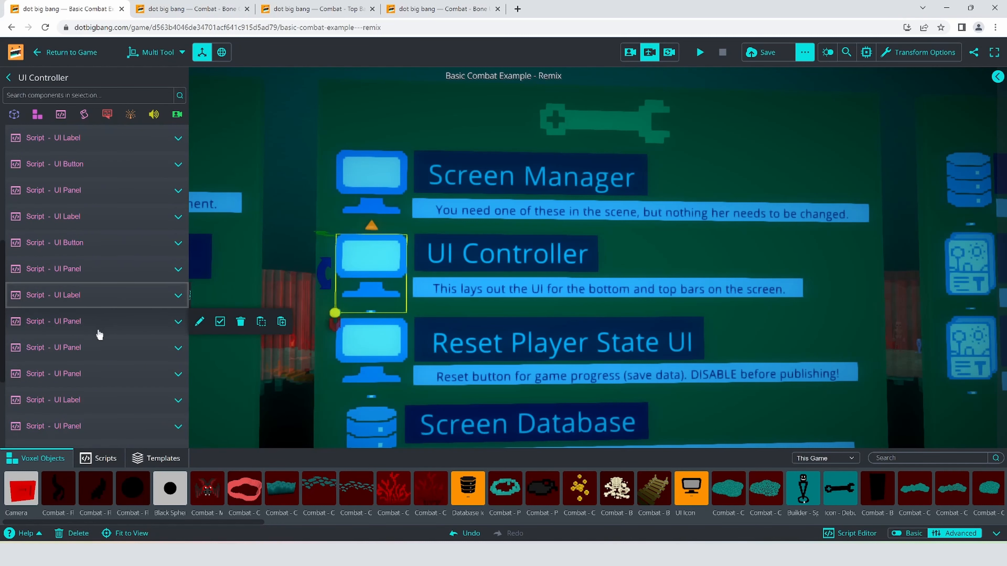
left_click(94, 349)
left_click(94, 349)
scroll(95, 346, "down", 2)
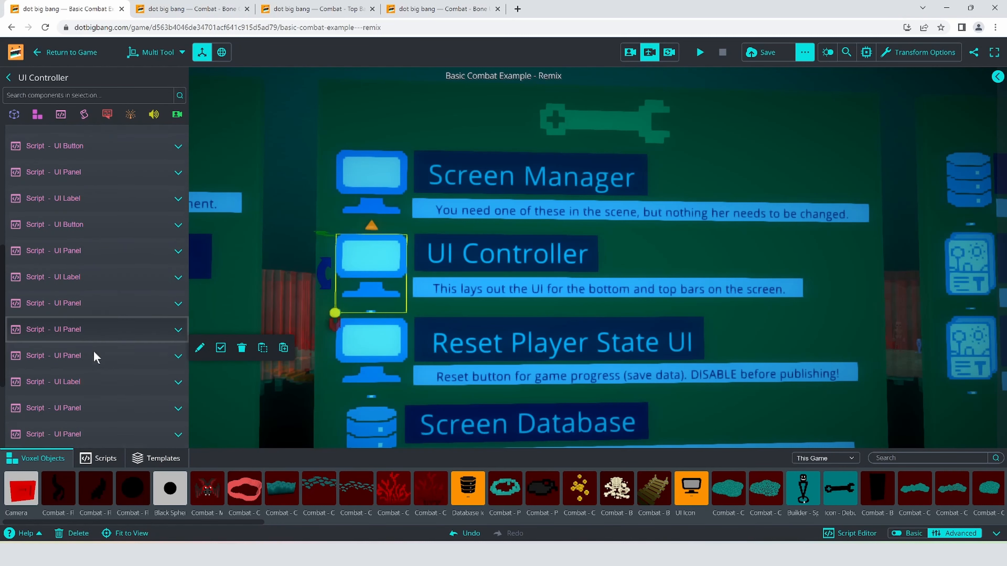
left_click(96, 349)
scroll(94, 343, "down", 4)
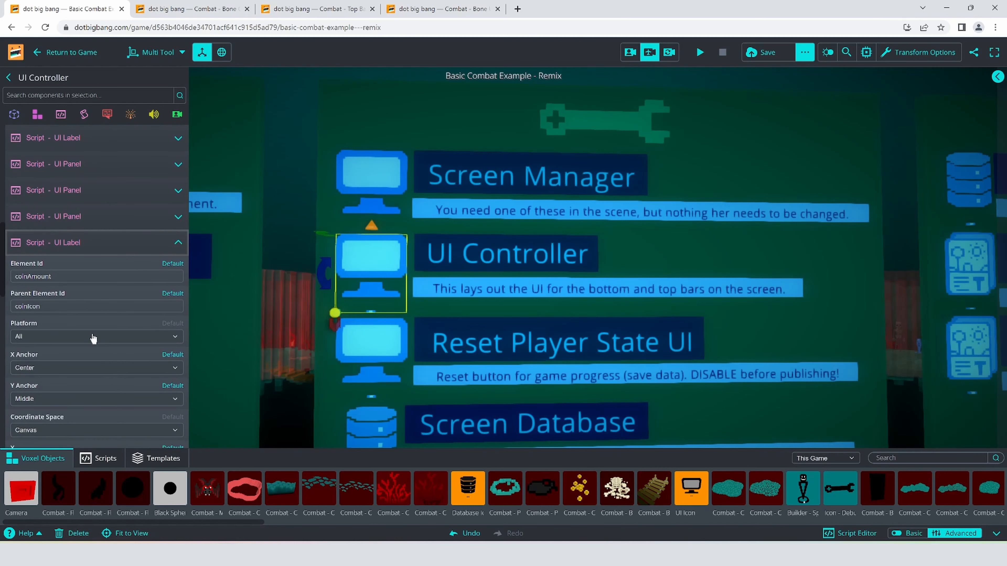
mouse_move(83, 249)
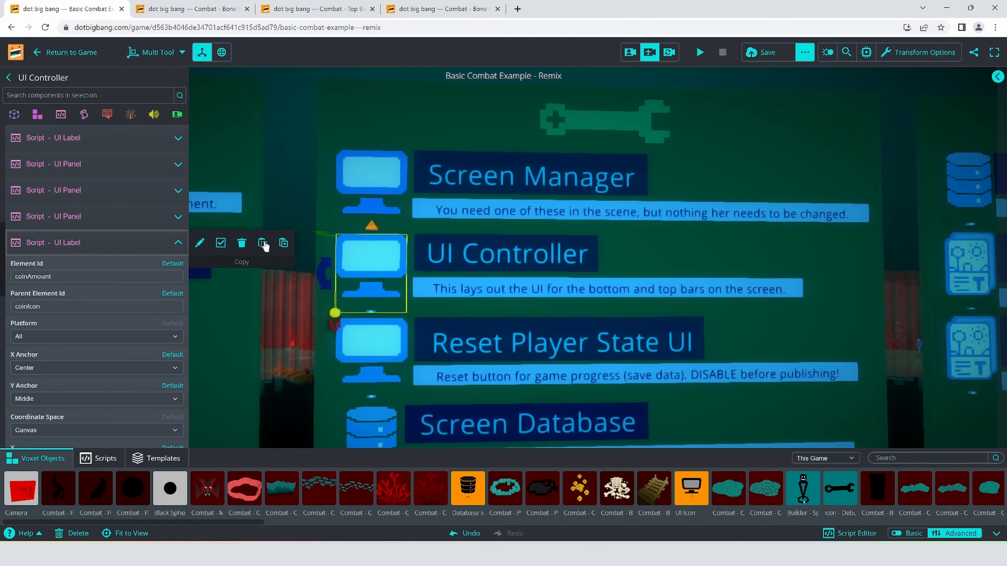
left_click(103, 246)
left_click(61, 115)
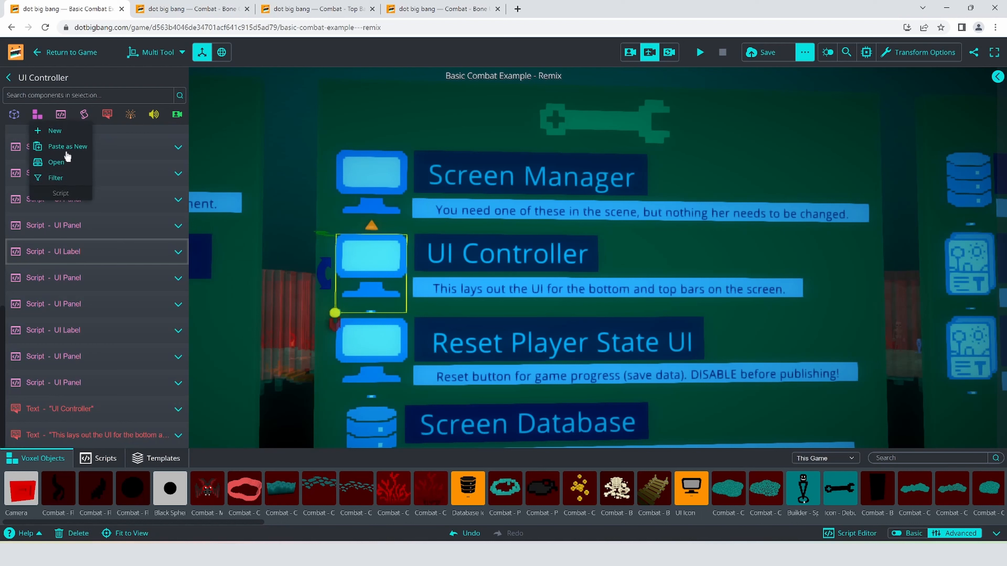
left_click(66, 153)
- Set the pasted label's Element Id to boneAmount and that of the icon panel under boneBackground to boneIcon
scroll(93, 302, "up", 1)
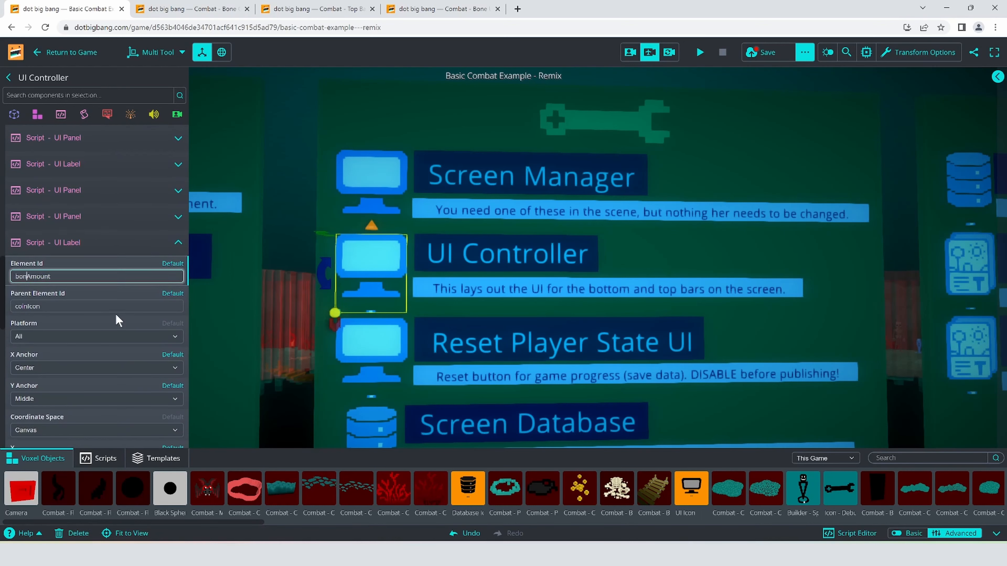
left_click(82, 363)
scroll(82, 362, "down", 4)
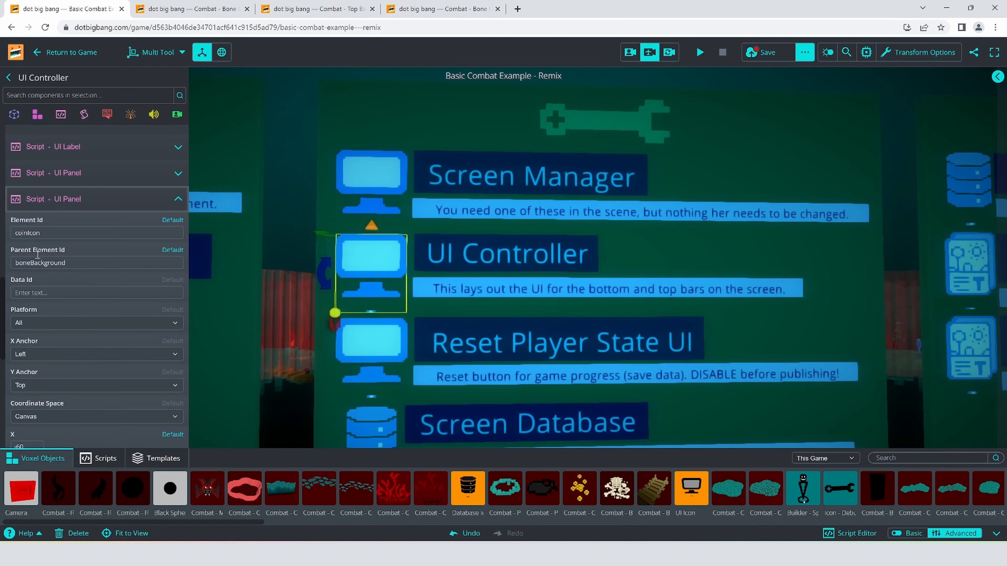
left_click_drag(28, 233, 2, 232)
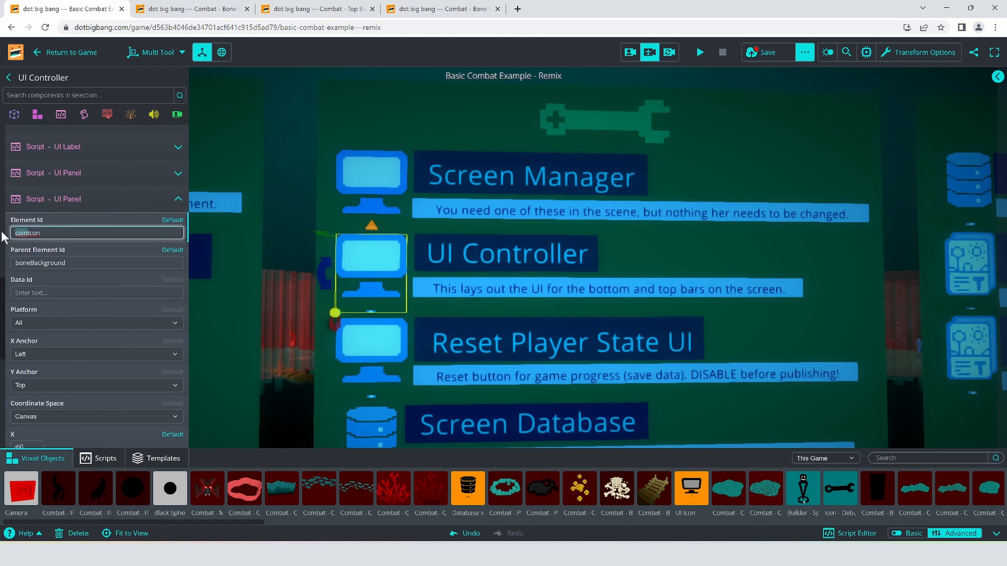
left_click(73, 201)
- Set the boneAmount label's Parent Element Id to boneIcon and its text to {Bone:0}
left_click(82, 378)
scroll(77, 382, "down", 2)
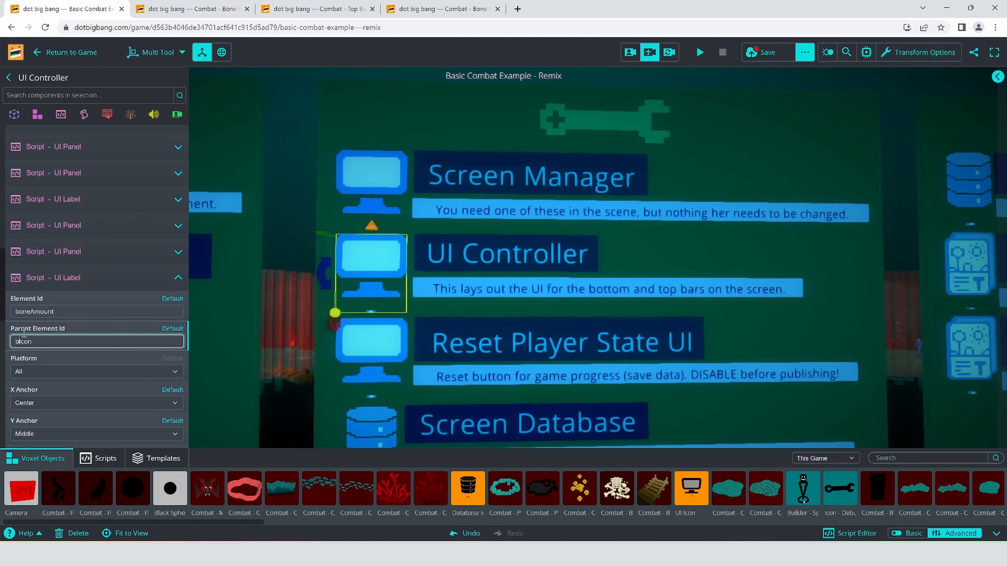
scroll(92, 396, "down", 10)
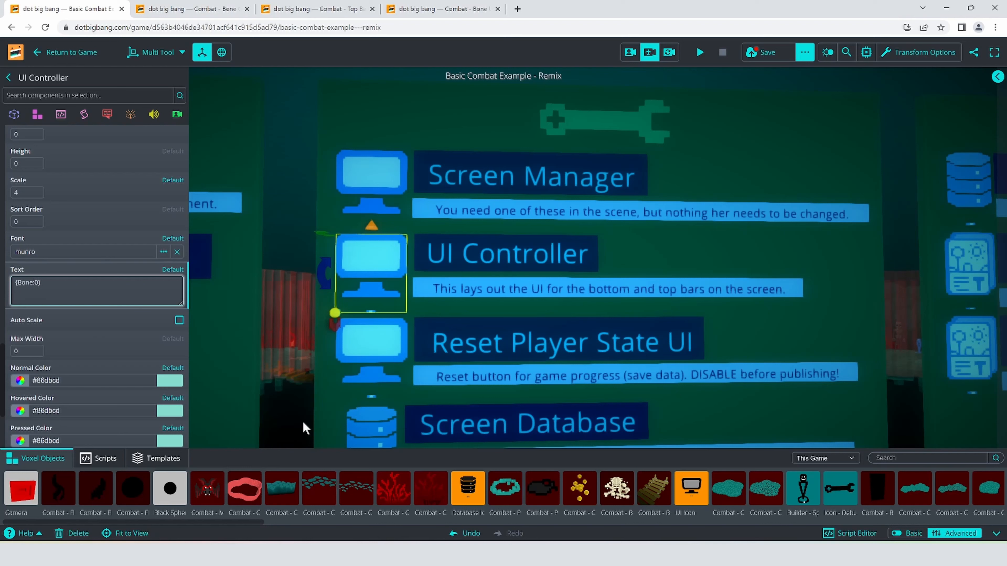
scroll(83, 393, "down", 3)
scroll(97, 391, "up", 6)
scroll(97, 389, "up", 9)
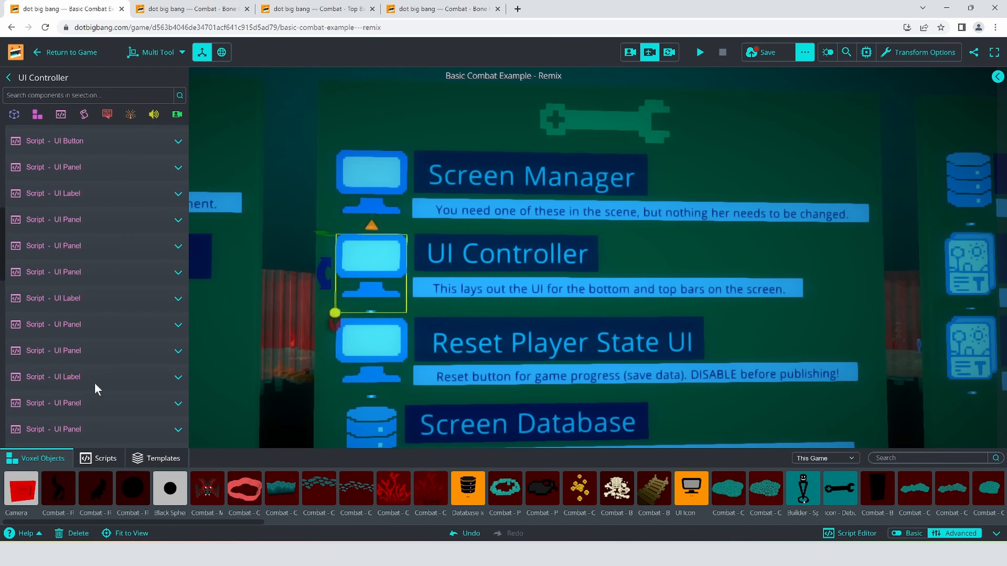
- Save the game with the new bone label and return to play mode
scroll(97, 380, "down", 2)
left_click(101, 354)
left_click(775, 54)
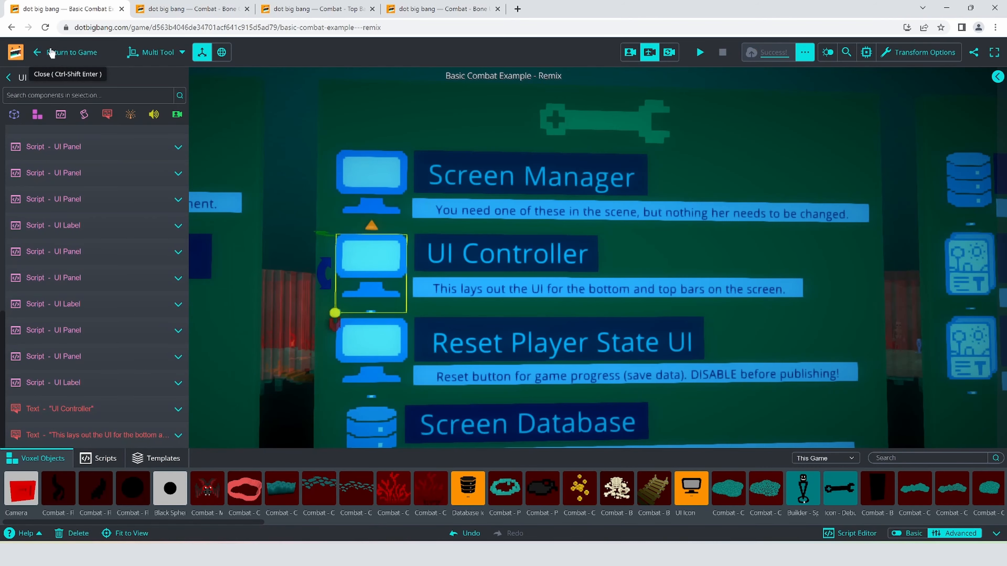
left_click(52, 53)
- Play-test the game by fighting the bat with the sword, collecting its drops and checking the top bar counters
key("d")
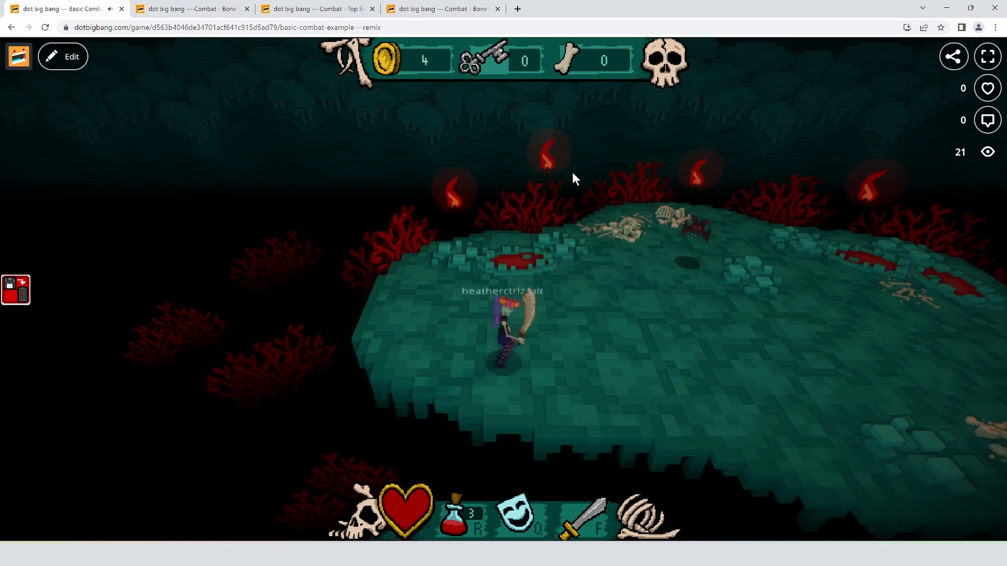
key("f")
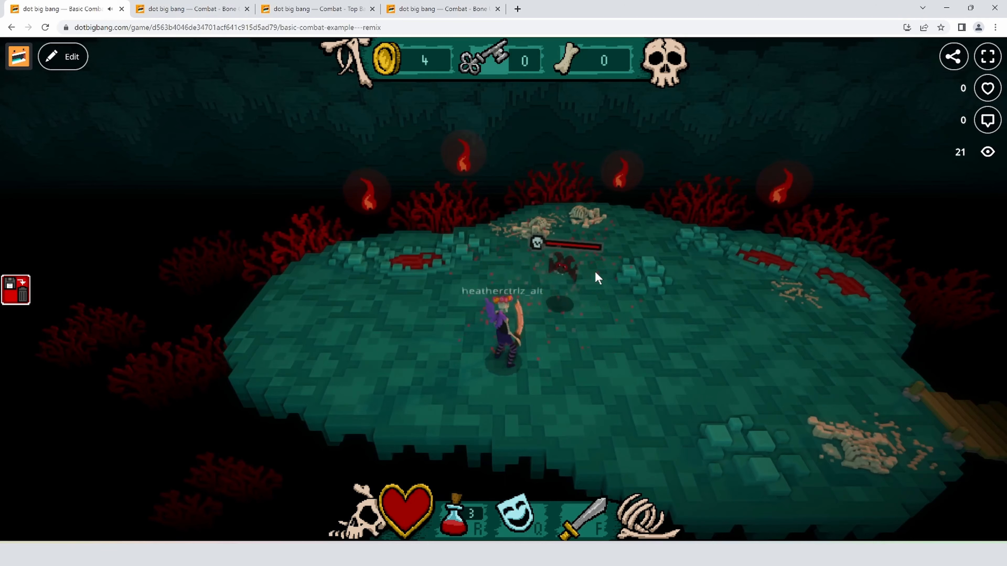
key("f")
key("d")
key("w")
key("f")
key("d")
key("f")
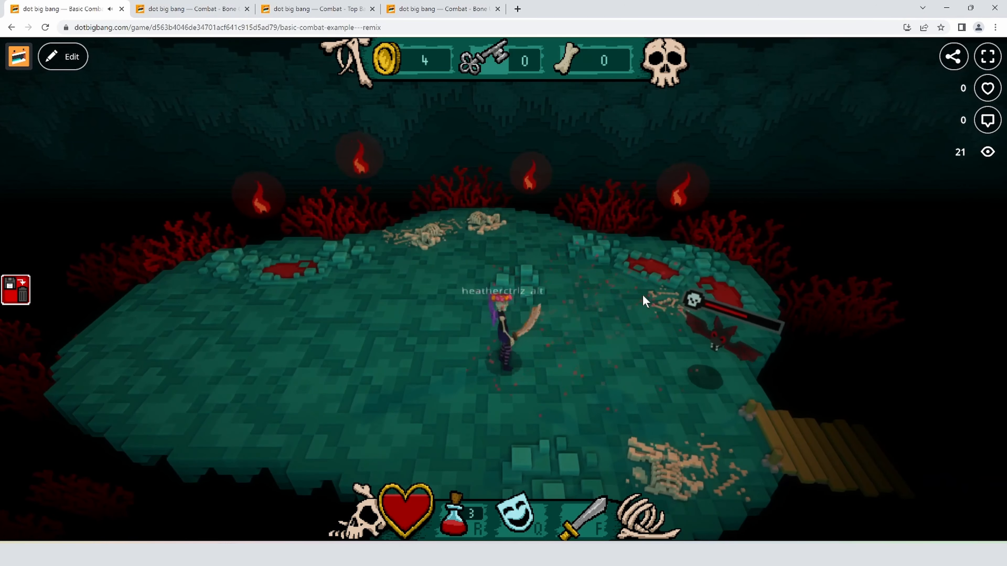
key("d")
key("s")
key("f")
key("d")
key("f")
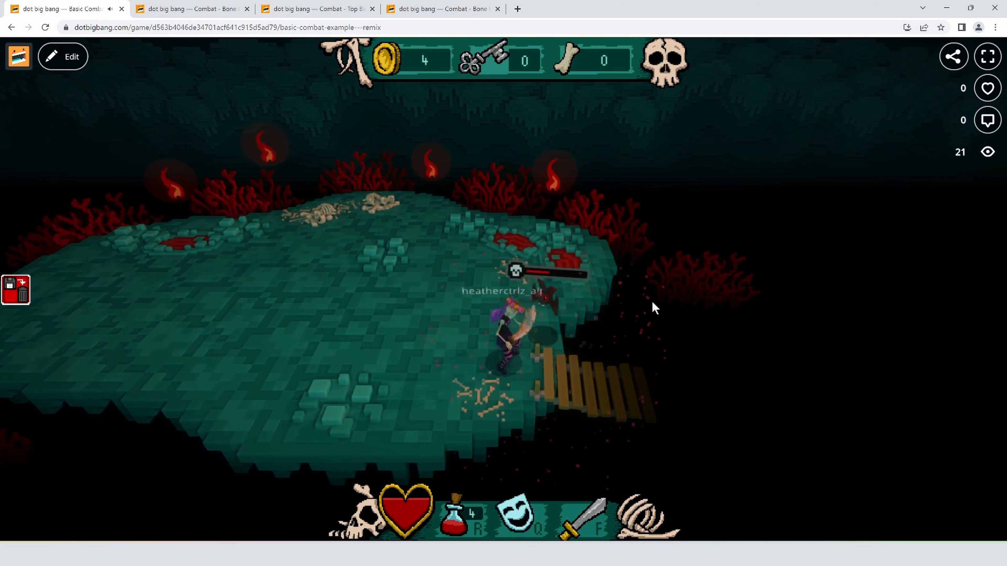
key("w")
key("w")
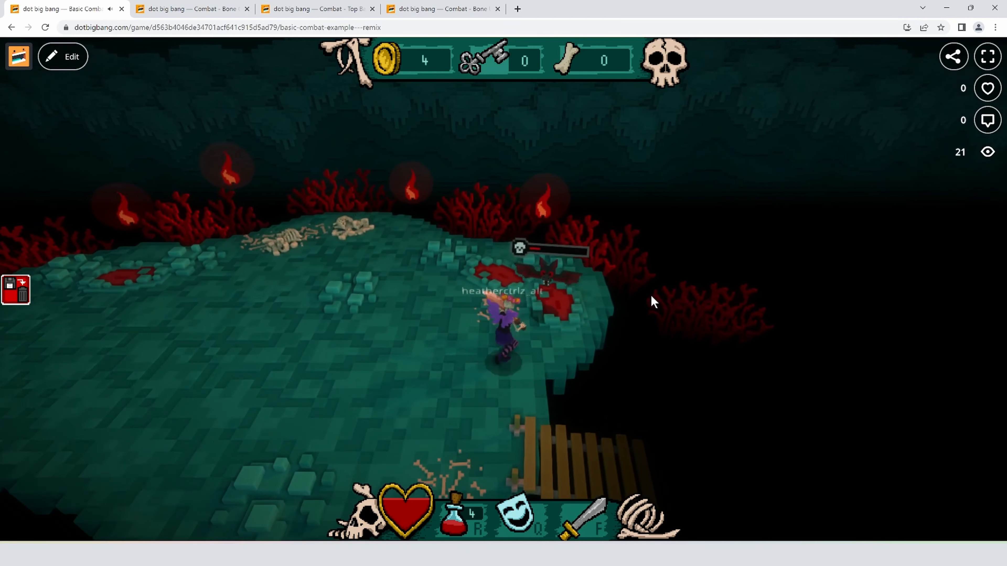
key("f")
key("w")
key("s")
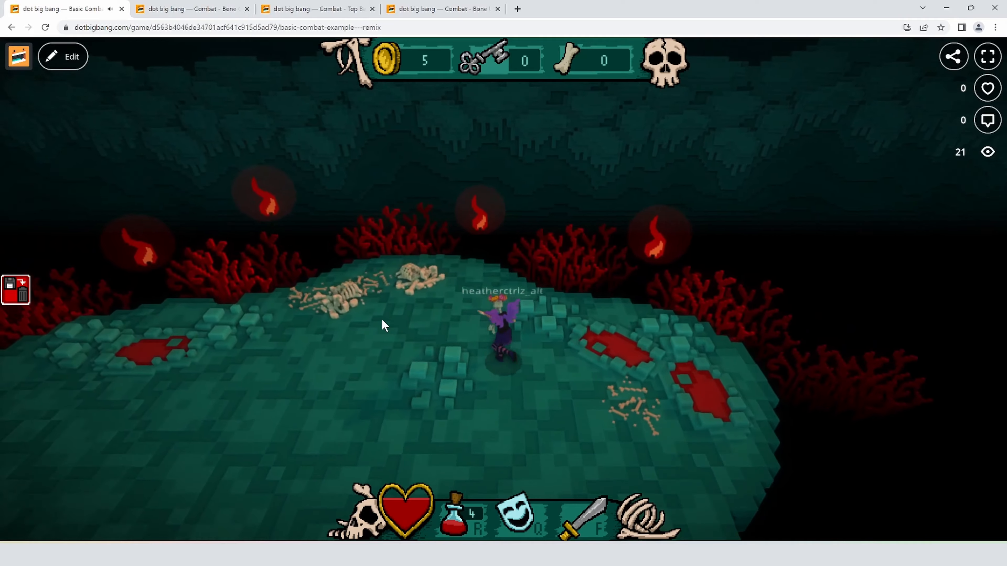
key("a")
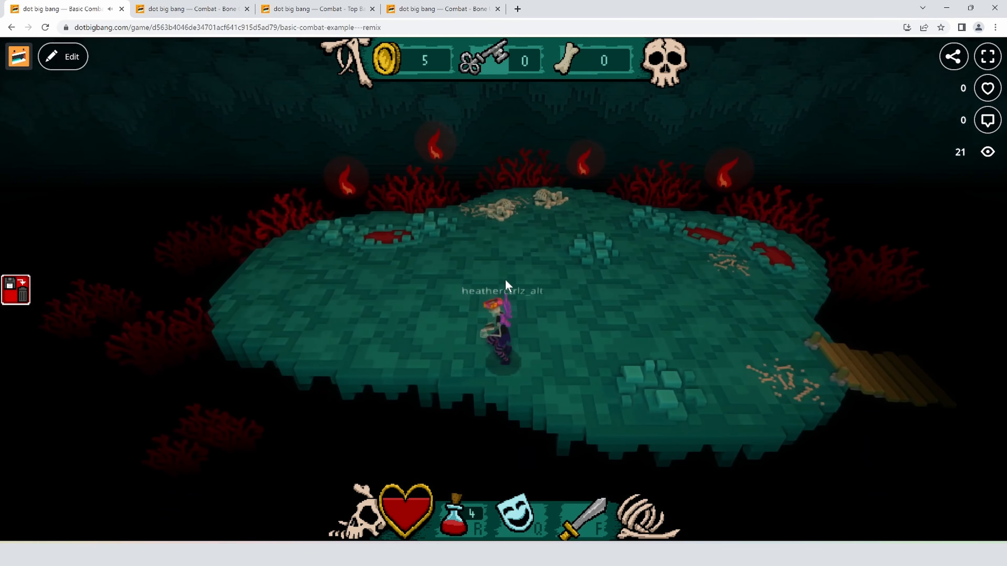
key("d")
key("s")
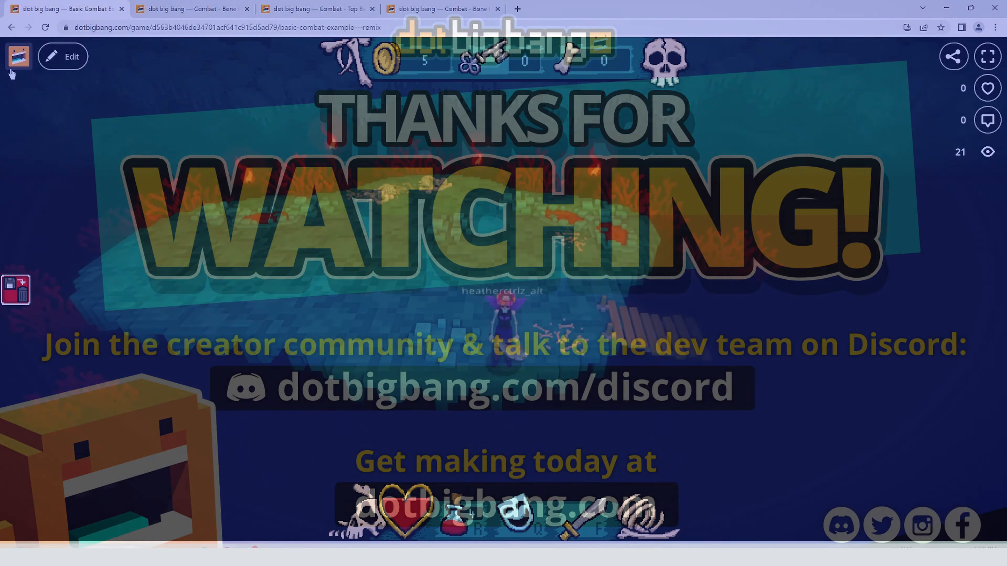